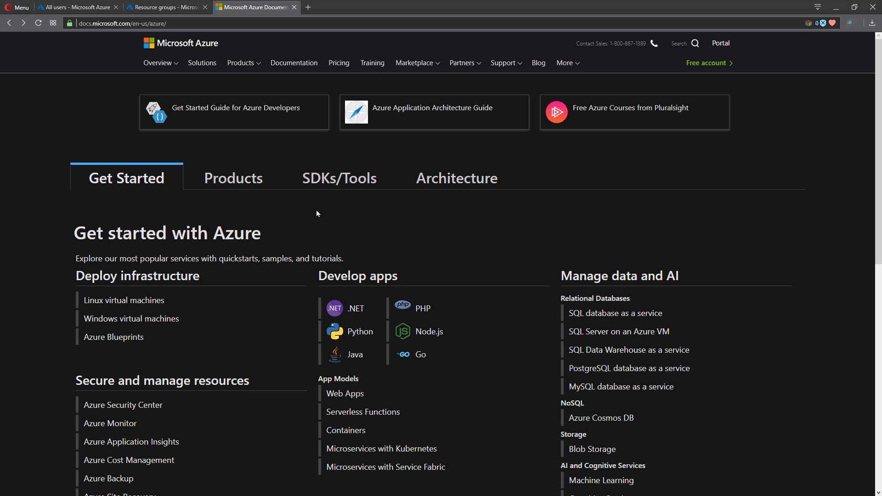
Open the Azure blog's Volume 75 post, then its 'Windows Virtual Desktop now in public preview on Azure' article
{"action": "left_click", "coordinate": [538, 67]}
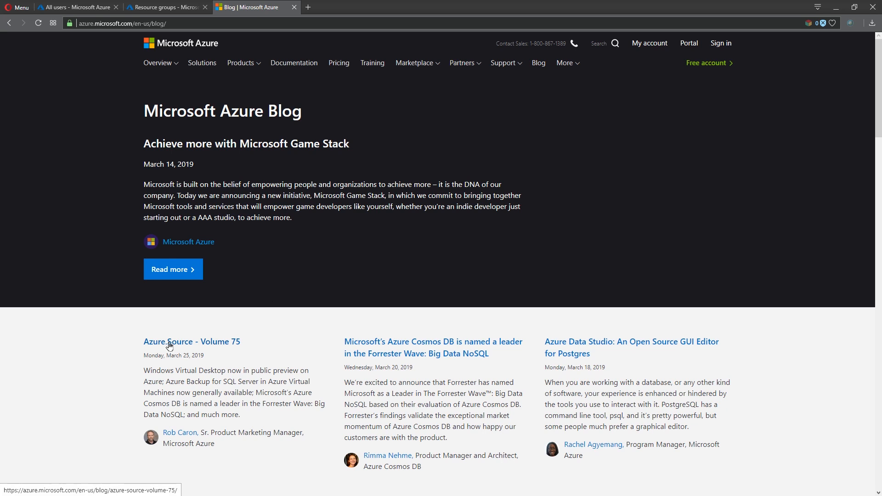
{"action": "left_click", "coordinate": [221, 346]}
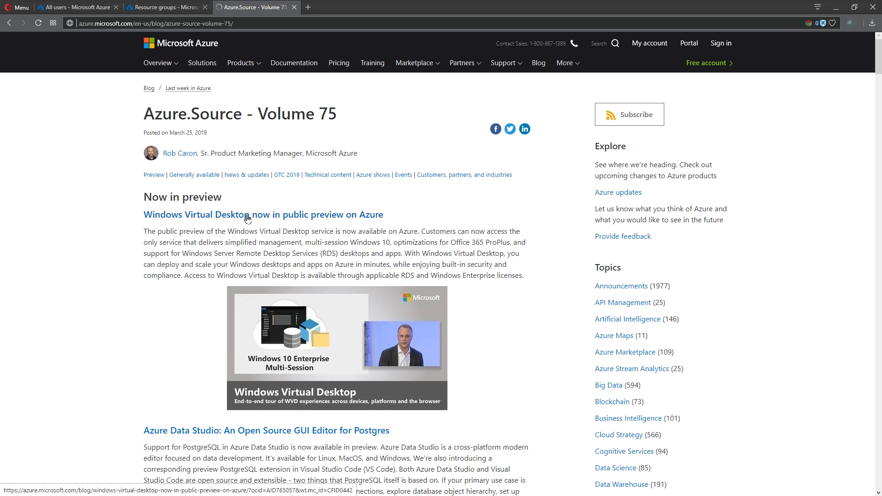
{"action": "left_click", "coordinate": [338, 217]}
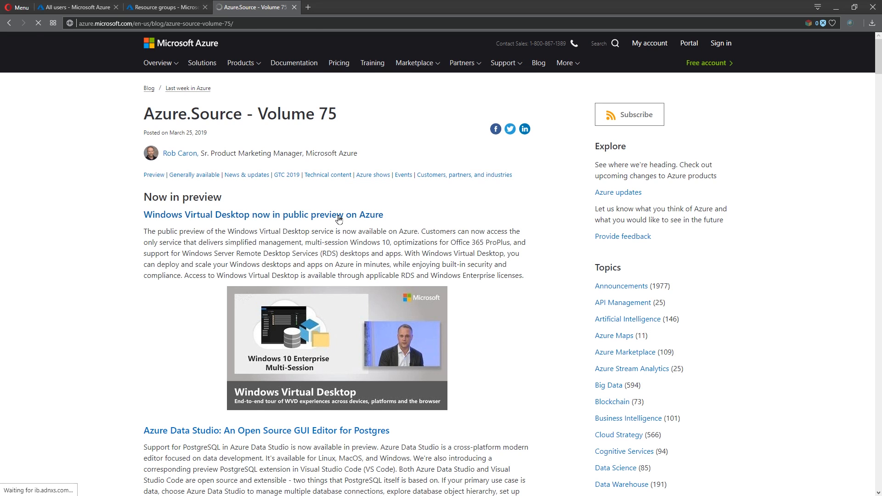
{"action": "scroll", "coordinate": [348, 205], "scroll_direction": "down", "scroll_amount": 1}
{"action": "scroll", "coordinate": [348, 205], "scroll_direction": "up", "scroll_amount": 1}
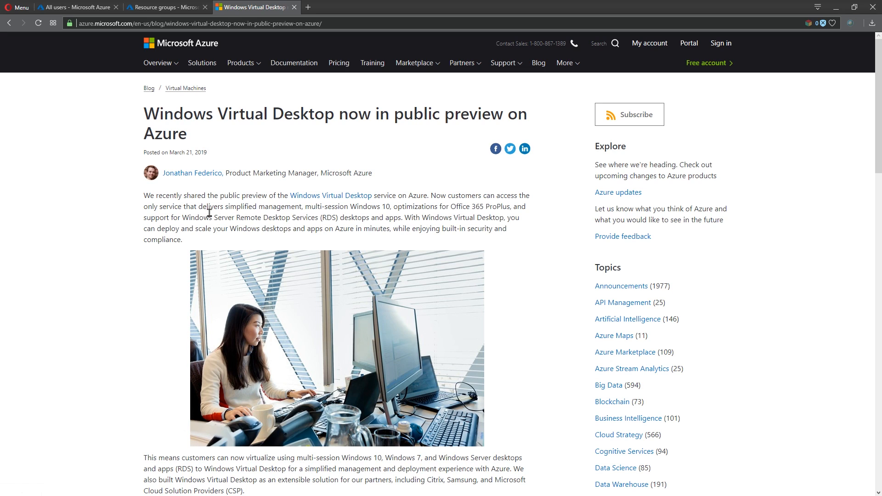
{"action": "left_click_drag", "start_coordinate": [182, 218], "coordinate": [339, 218]}
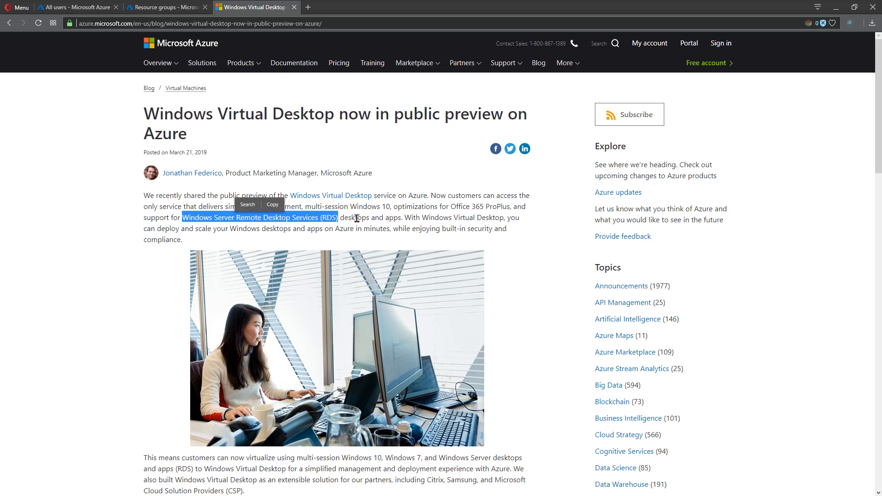
{"action": "left_click", "coordinate": [356, 218]}
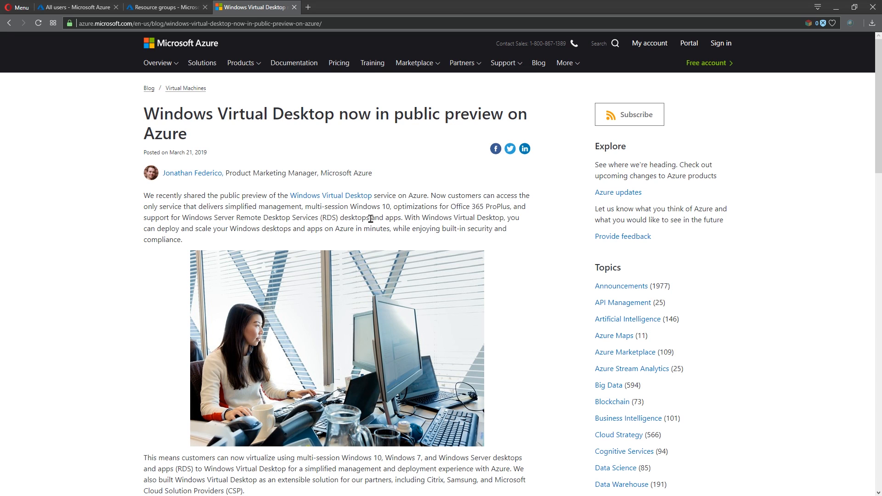
Open the Windows Virtual Desktop getting-started docs, expand Tutorials, and jump to Requirements
{"action": "scroll", "coordinate": [370, 219], "scroll_direction": "down", "scroll_amount": 5}
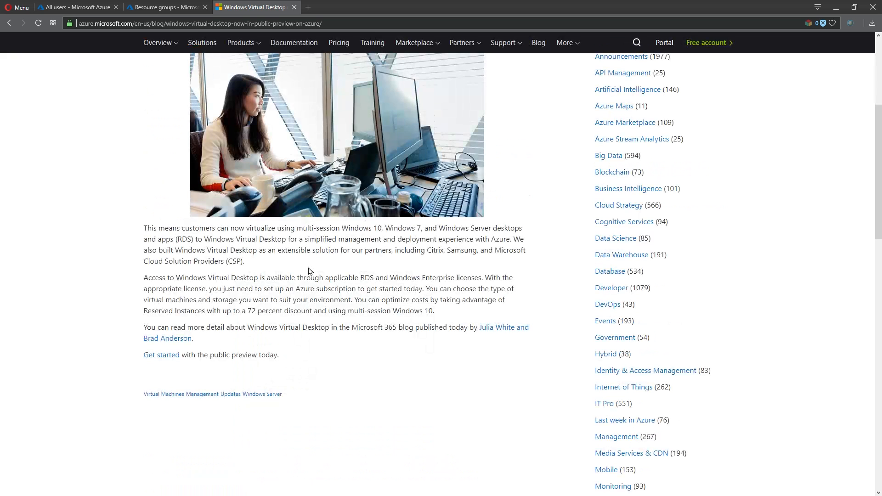
{"action": "left_click", "coordinate": [162, 355]}
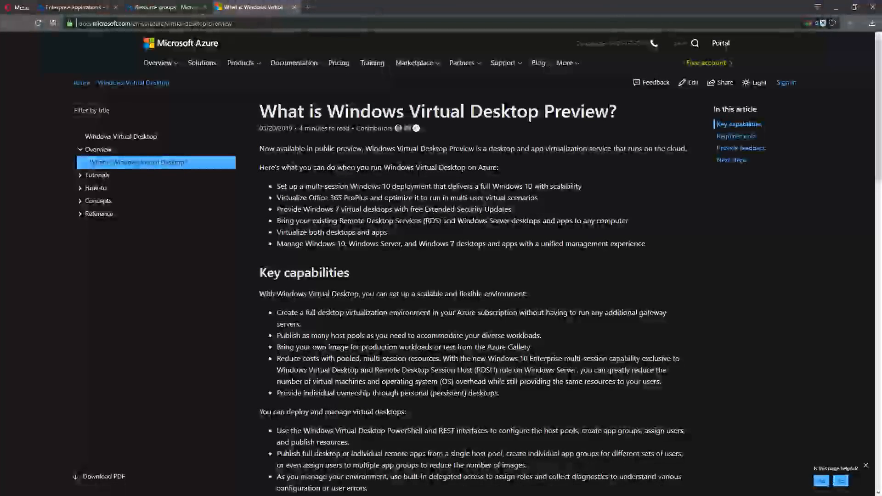
{"action": "left_click", "coordinate": [94, 175]}
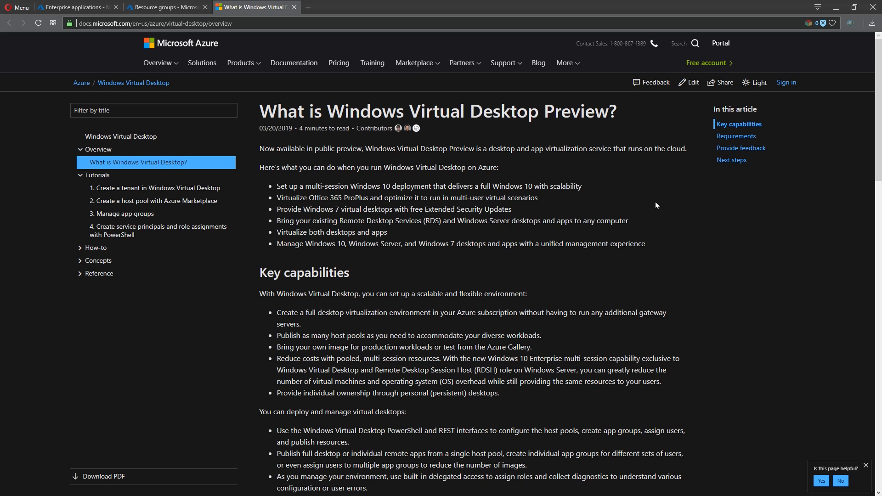
{"action": "left_click", "coordinate": [731, 137]}
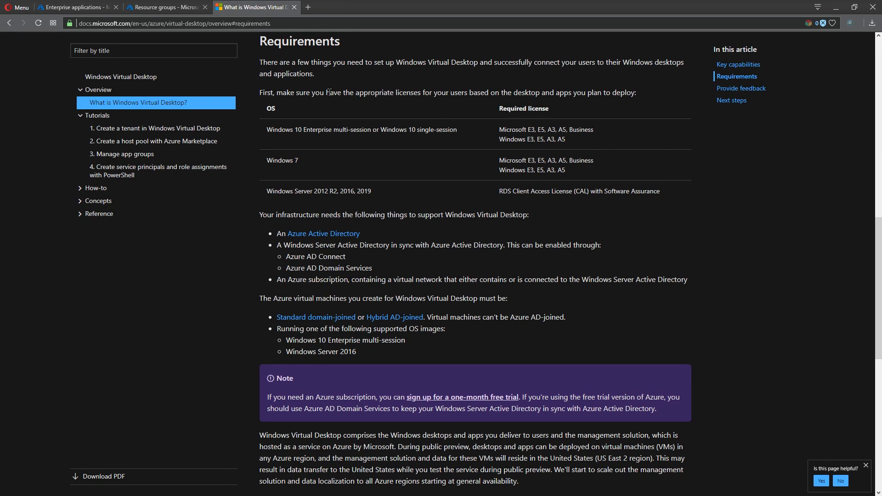
Highlight the licensing requirements table and the Azure AD Connect requirement while reviewing them
{"action": "left_click_drag", "start_coordinate": [329, 92], "coordinate": [623, 182]}
{"action": "left_click", "coordinate": [671, 192]}
{"action": "left_click_drag", "start_coordinate": [360, 256], "coordinate": [285, 256]}
{"action": "left_click", "coordinate": [360, 263]}
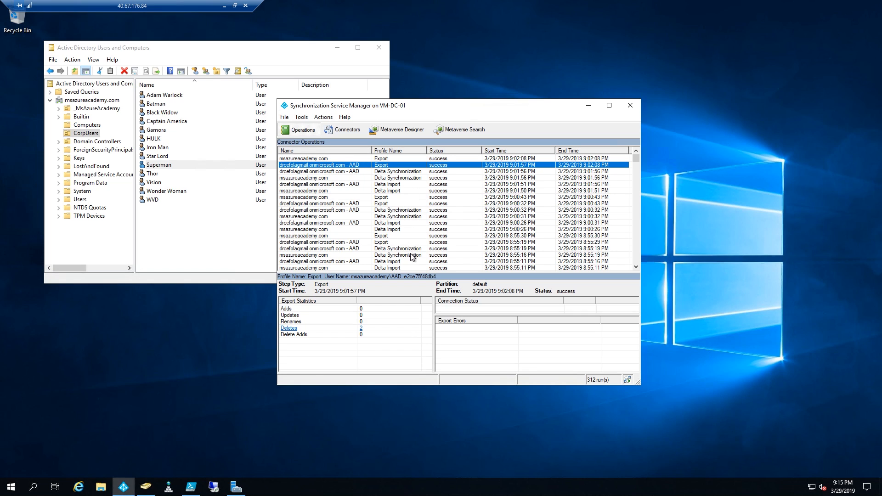
Minimize the Windows Server remote session to return to the local Azure portal
{"action": "left_click", "coordinate": [224, 6]}
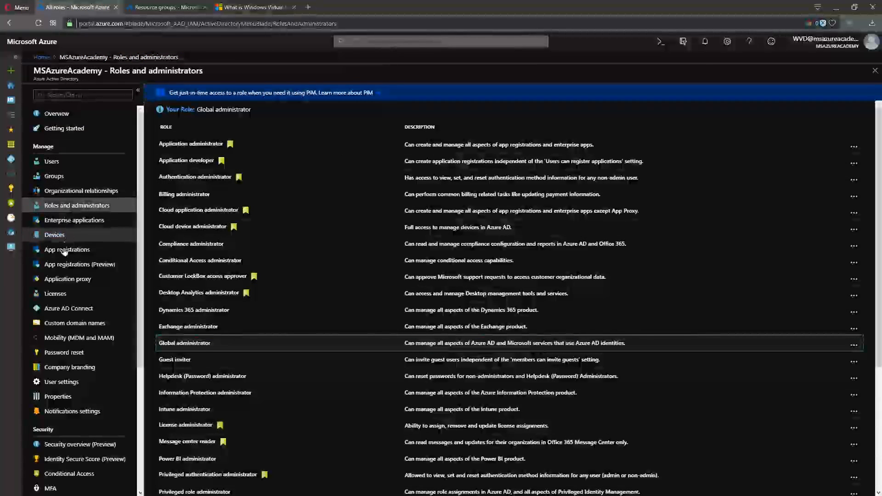
Copy the Directory ID from the Azure AD Properties page and scroll to the grant-permissions steps
{"action": "left_click", "coordinate": [59, 396]}
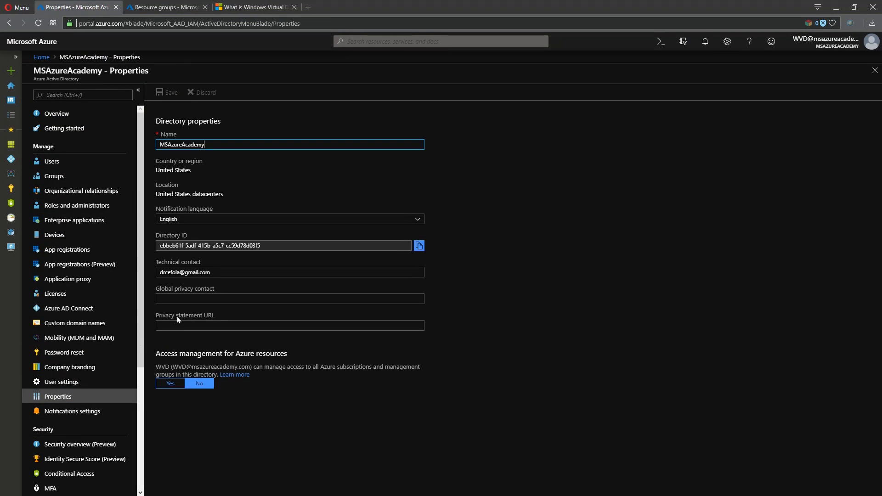
{"action": "left_click", "coordinate": [279, 242]}
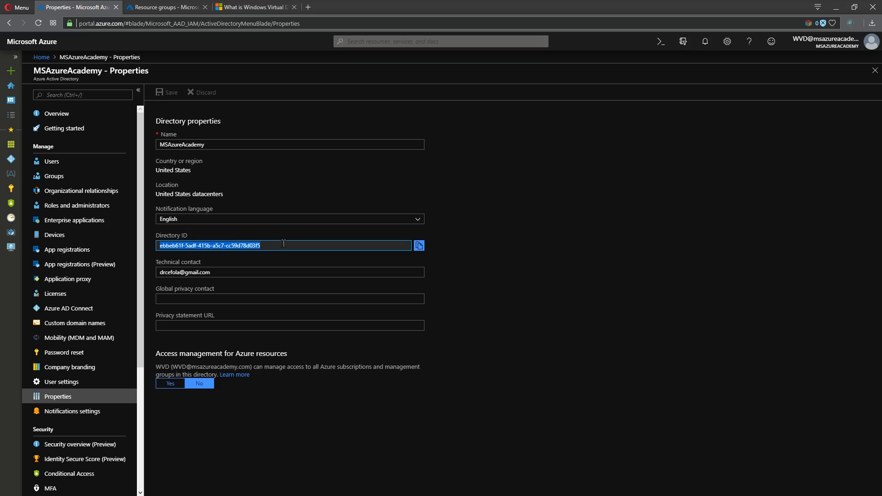
{"action": "left_click", "coordinate": [419, 245]}
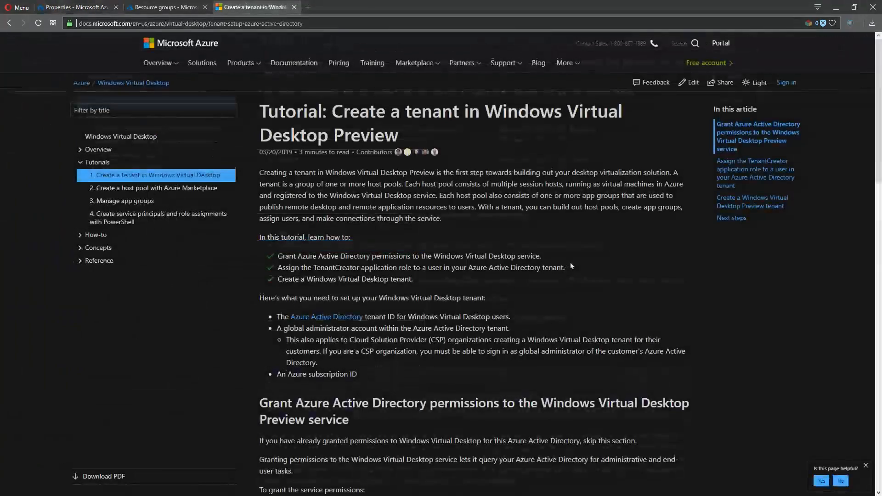
{"action": "scroll", "coordinate": [570, 263], "scroll_direction": "down", "scroll_amount": 7}
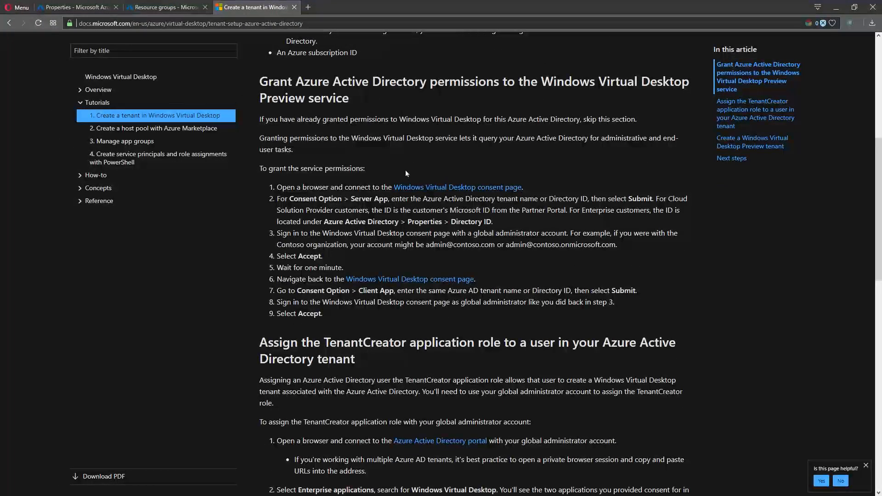
Open the consent page in a new tab, keep Server App, and paste the Directory ID
{"action": "right_click", "coordinate": [468, 188]}
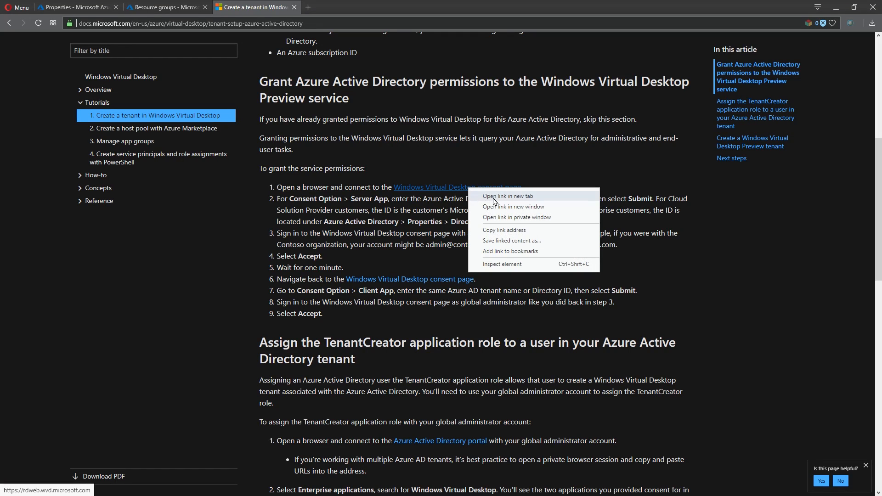
{"action": "left_click", "coordinate": [494, 197]}
{"action": "left_click", "coordinate": [354, 6]}
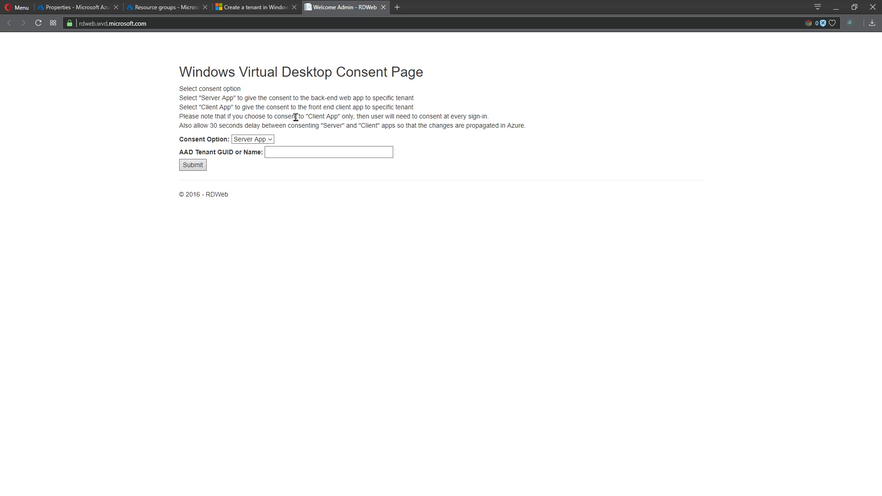
{"action": "left_click", "coordinate": [285, 153]}
{"action": "left_click", "coordinate": [269, 139]}
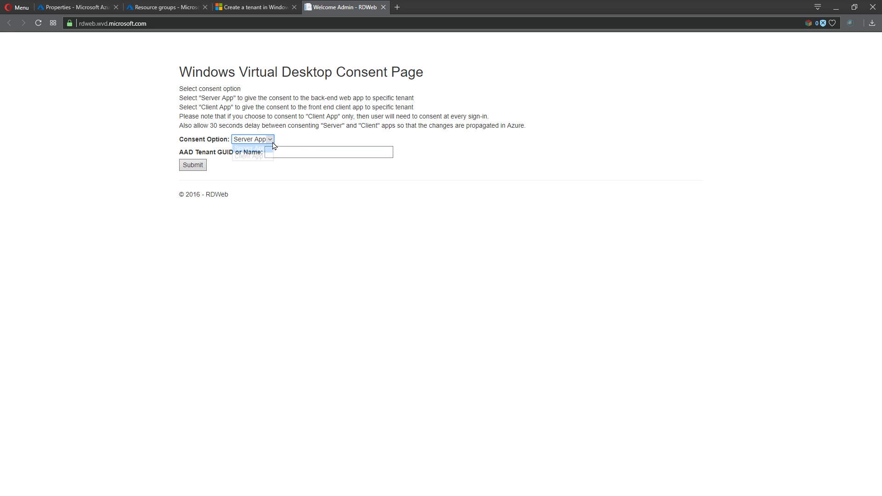
{"action": "left_click", "coordinate": [272, 167]}
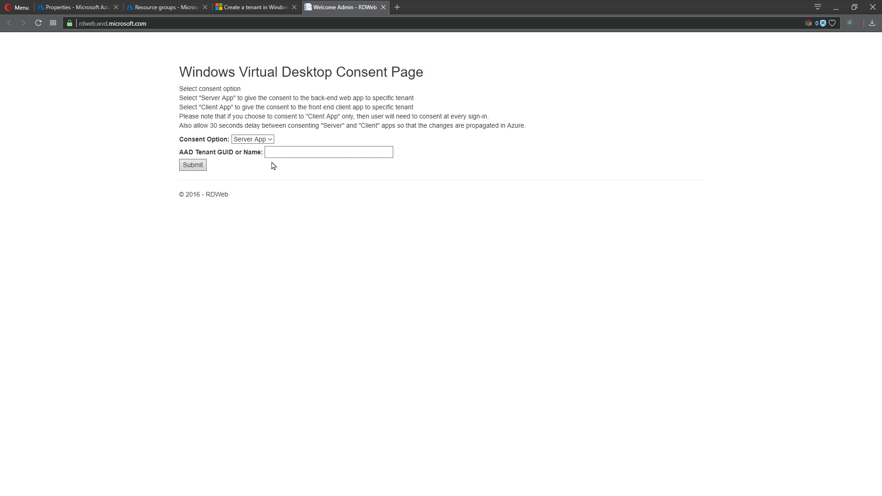
{"action": "key", "text": "Tab"}
{"action": "key", "text": "ctrl+v"}
Submit the Server App consent with the admin account, accept permissions, and close the page
{"action": "left_click", "coordinate": [195, 166]}
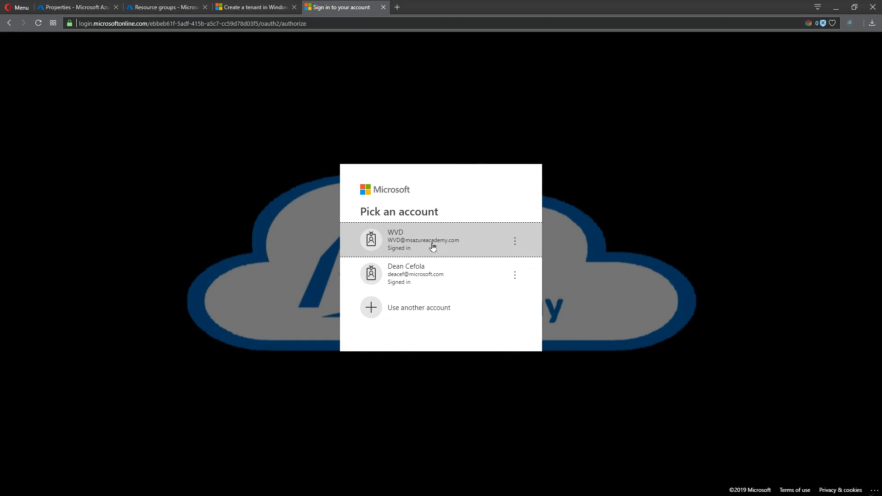
{"action": "left_click", "coordinate": [445, 244]}
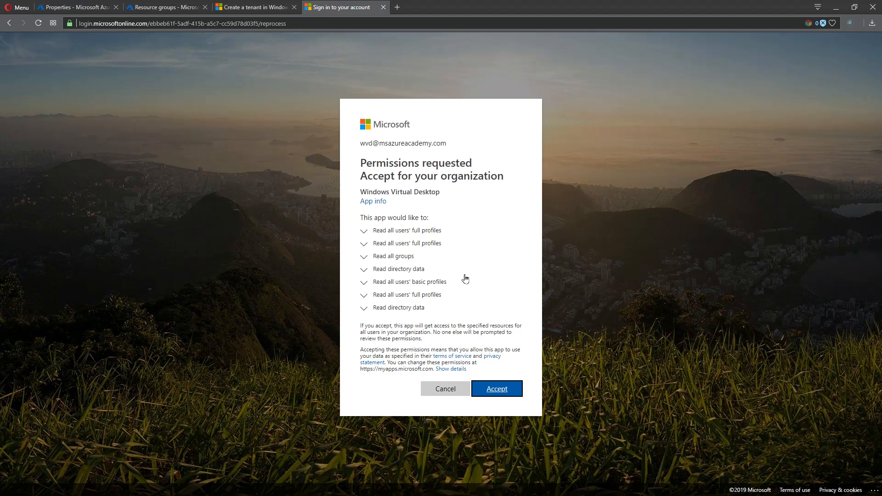
{"action": "left_click", "coordinate": [497, 392]}
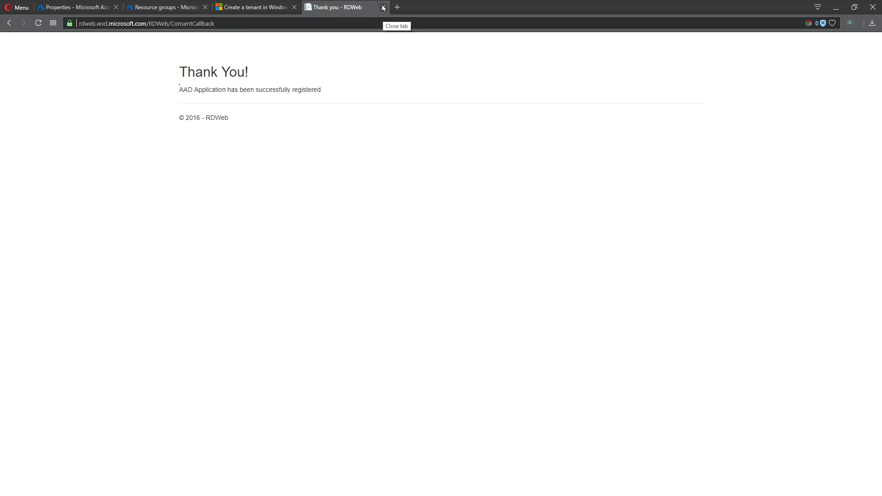
{"action": "left_click", "coordinate": [383, 7]}
{"action": "left_click", "coordinate": [74, 7]}
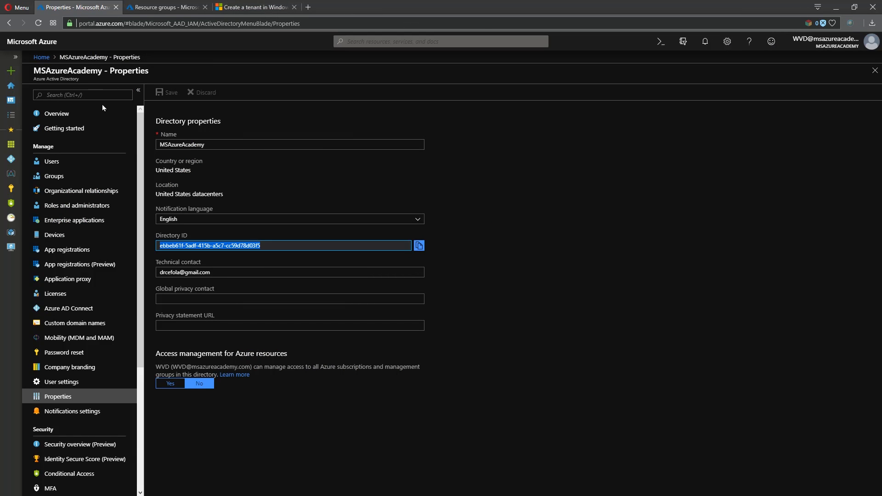
Open the Enterprise applications list, then open a single consent page tab from the tutorial
{"action": "left_click", "coordinate": [74, 220]}
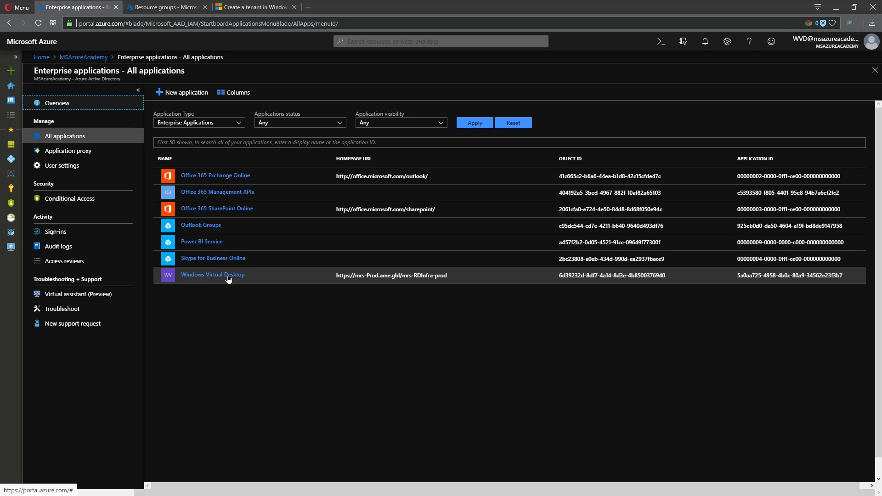
{"action": "left_click", "coordinate": [269, 9]}
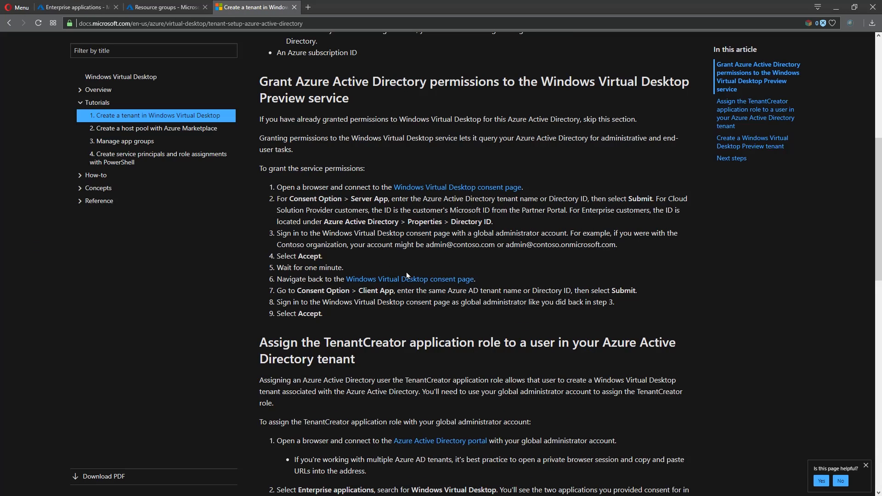
{"action": "right_click", "coordinate": [428, 191]}
{"action": "left_click", "coordinate": [434, 195]}
{"action": "right_click", "coordinate": [436, 284]}
{"action": "left_click", "coordinate": [438, 286]}
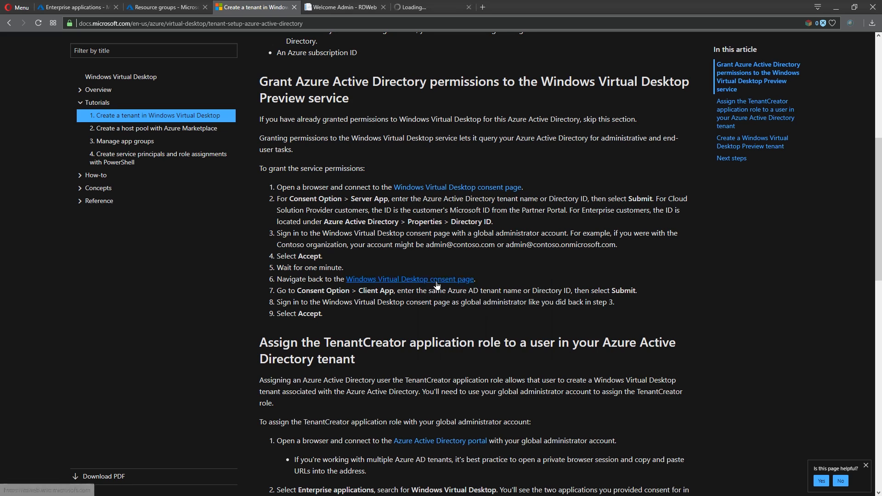
{"action": "left_click", "coordinate": [403, 5]}
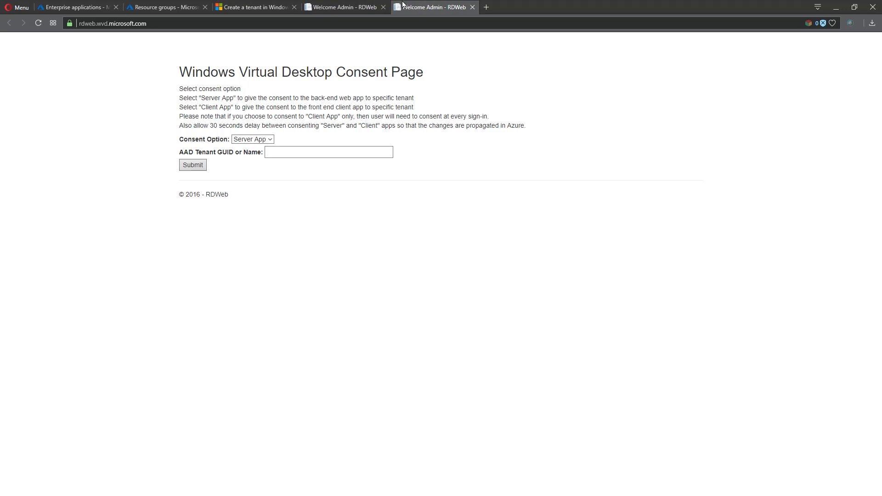
{"action": "left_click", "coordinate": [345, 7]}
{"action": "left_click", "coordinate": [411, 6]}
{"action": "left_click", "coordinate": [472, 8]}
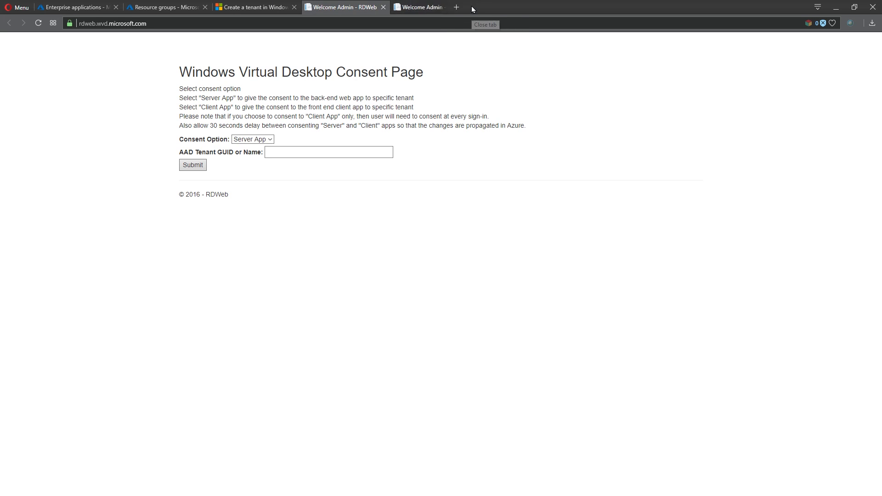
Submit Client App consent with the admin account and accept permissions for the organization
{"action": "left_click", "coordinate": [269, 139]}
{"action": "left_click", "coordinate": [258, 156]}
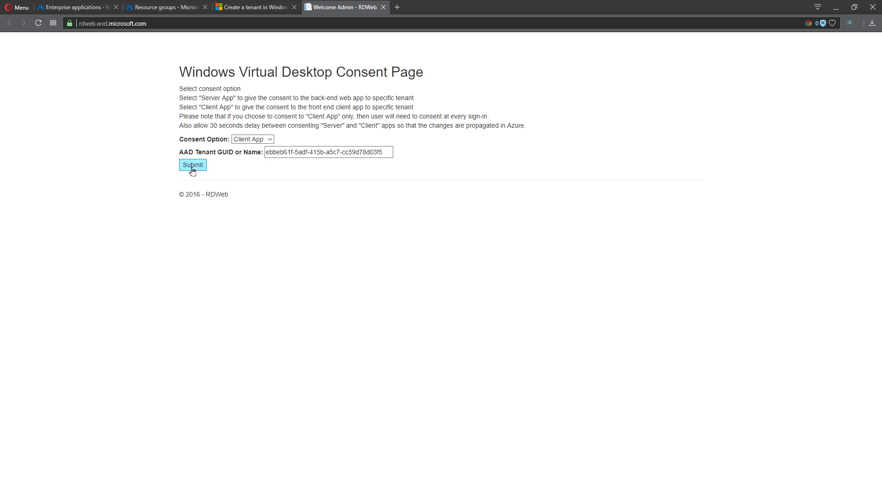
{"action": "left_click", "coordinate": [192, 165]}
{"action": "left_click", "coordinate": [390, 229]}
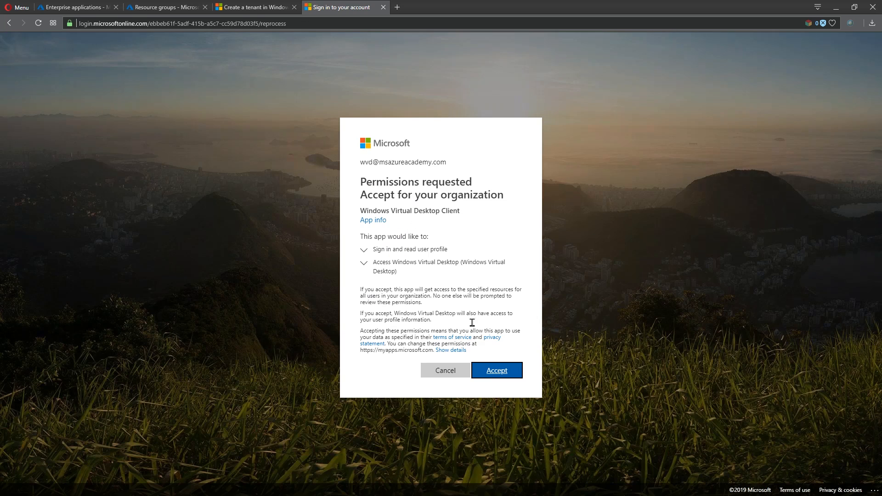
{"action": "left_click", "coordinate": [497, 373]}
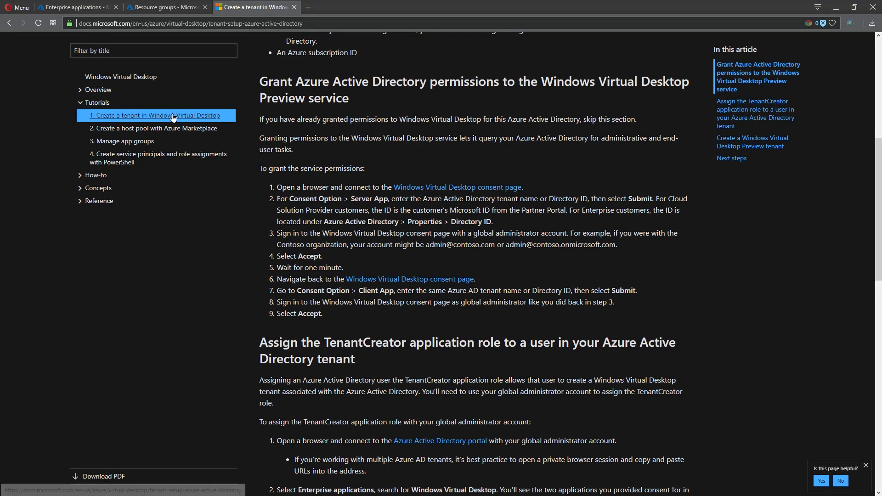
Check Windows Virtual Desktop Client's granted permissions, then return to All applications
{"action": "left_click", "coordinate": [80, 9]}
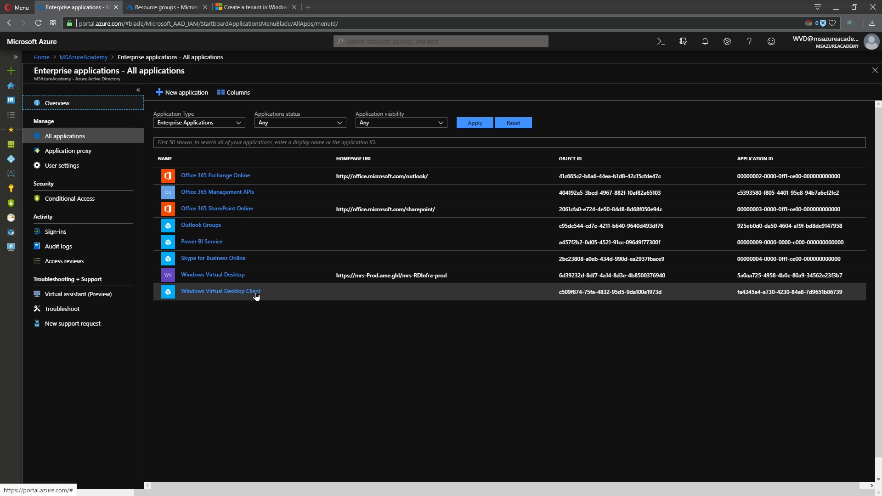
{"action": "left_click", "coordinate": [194, 294]}
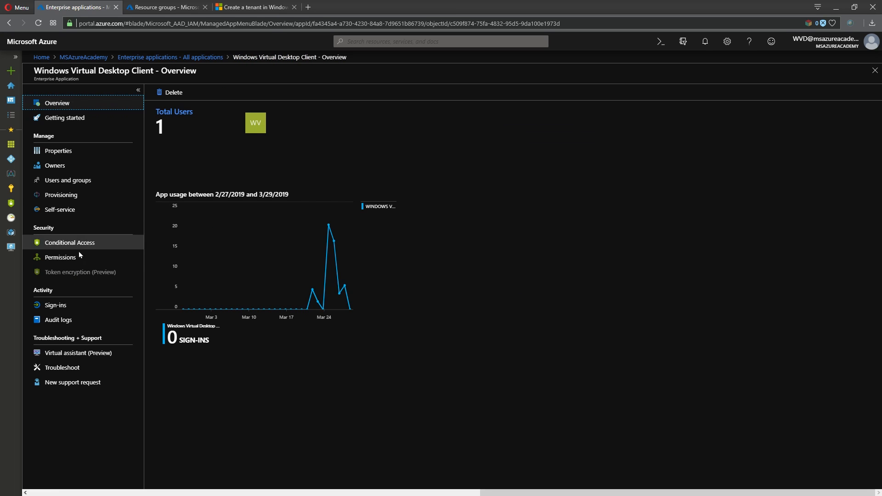
{"action": "left_click", "coordinate": [79, 254]}
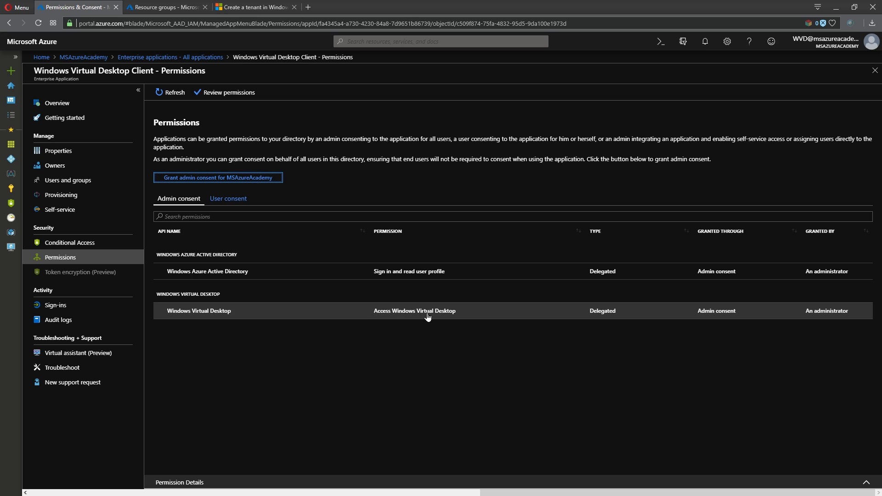
{"action": "left_click", "coordinate": [201, 57]}
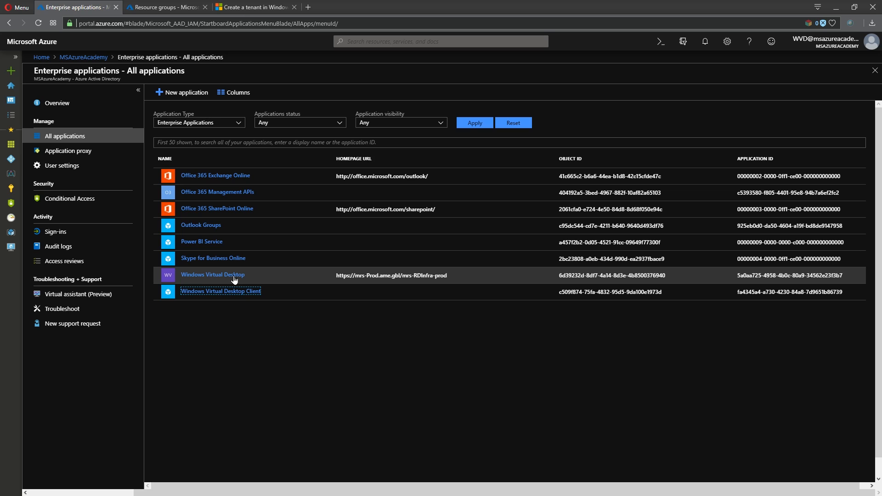
Assign six chosen users to Windows Virtual Desktop Client's Users and groups with Default Access
{"action": "left_click", "coordinate": [214, 291]}
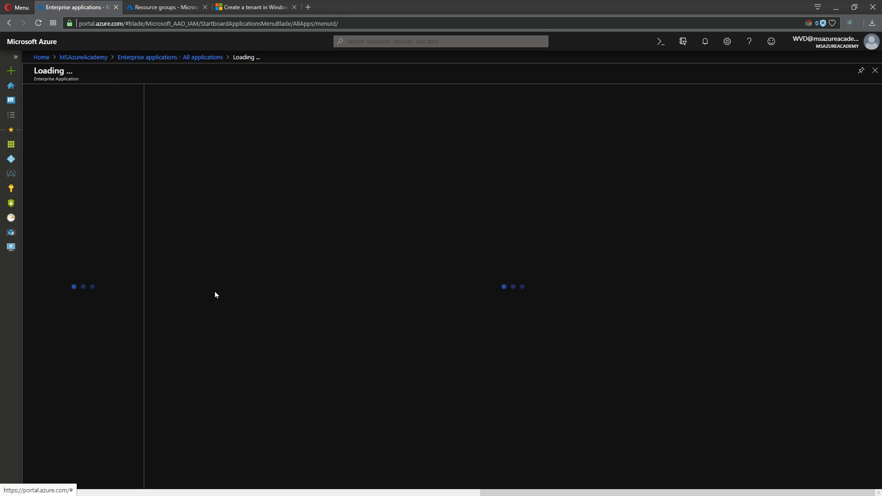
{"action": "left_click", "coordinate": [83, 180]}
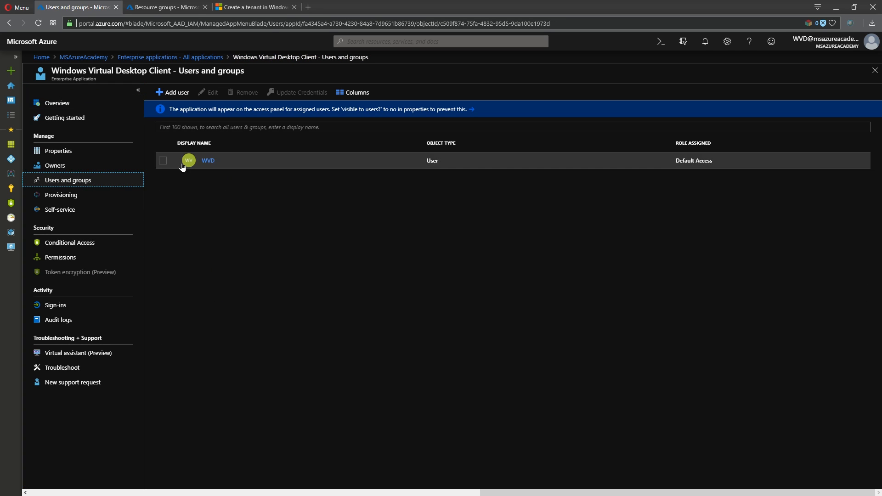
{"action": "left_click", "coordinate": [166, 94]}
{"action": "left_click", "coordinate": [120, 111]}
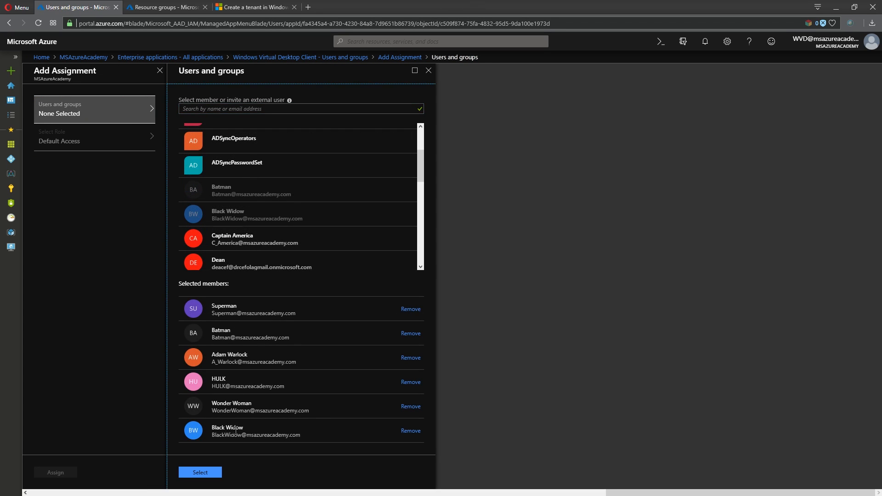
{"action": "left_click", "coordinate": [215, 473]}
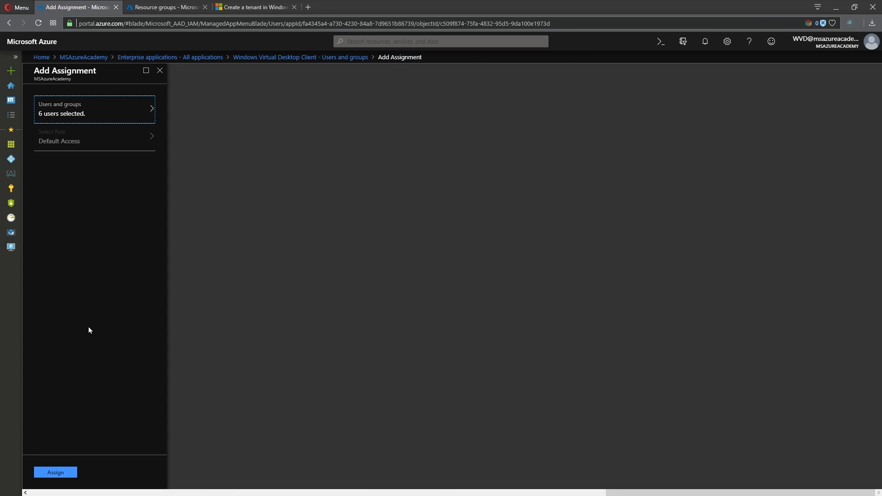
{"action": "left_click", "coordinate": [54, 474]}
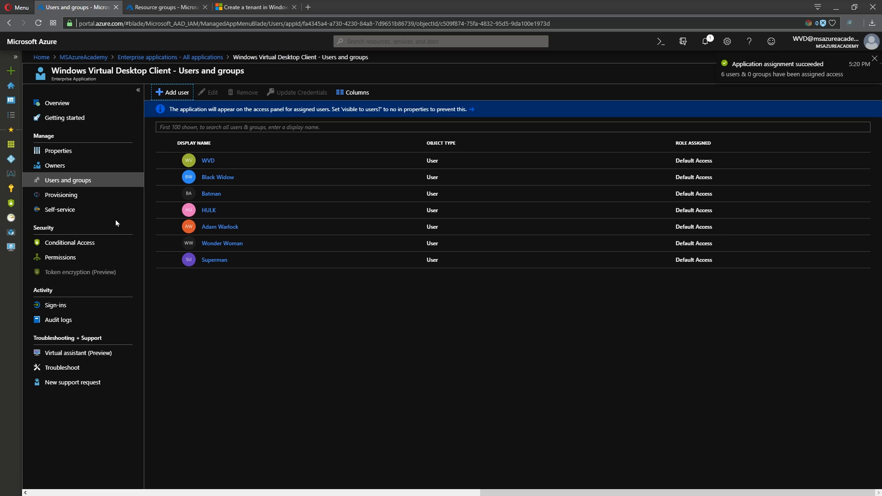
Add the WVD user as an owner of Windows Virtual Desktop Client
{"action": "left_click", "coordinate": [56, 166]}
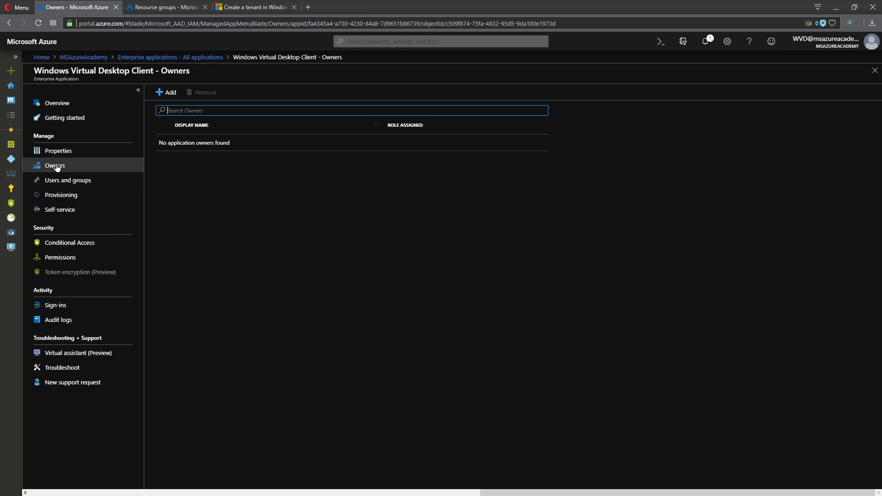
{"action": "left_click", "coordinate": [167, 93]}
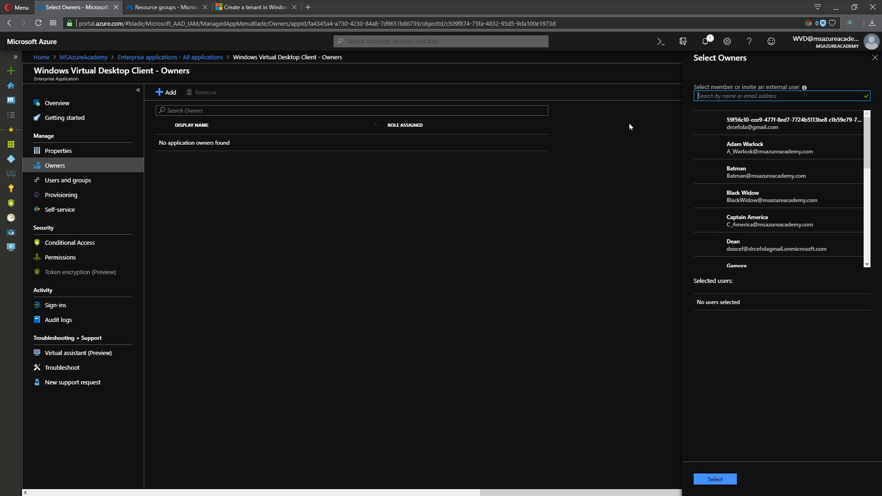
{"action": "type", "text": "wvd"}
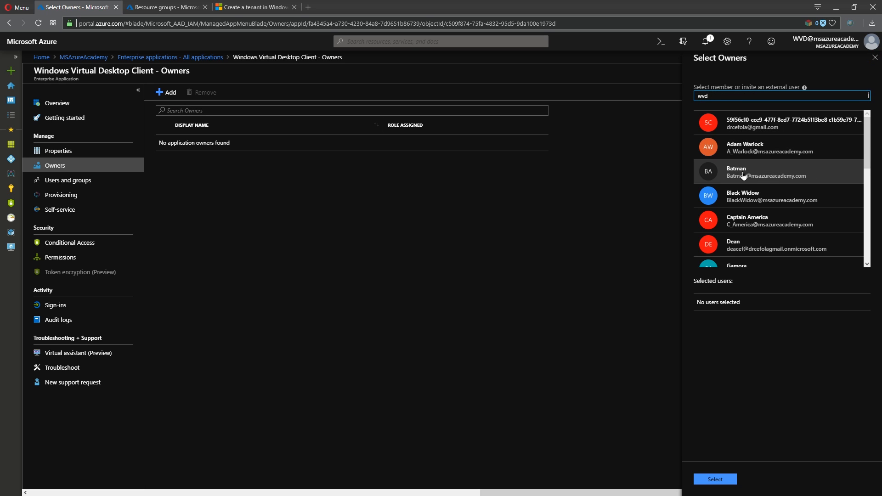
{"action": "left_click", "coordinate": [723, 123]}
{"action": "left_click", "coordinate": [714, 479]}
{"action": "left_click", "coordinate": [167, 57]}
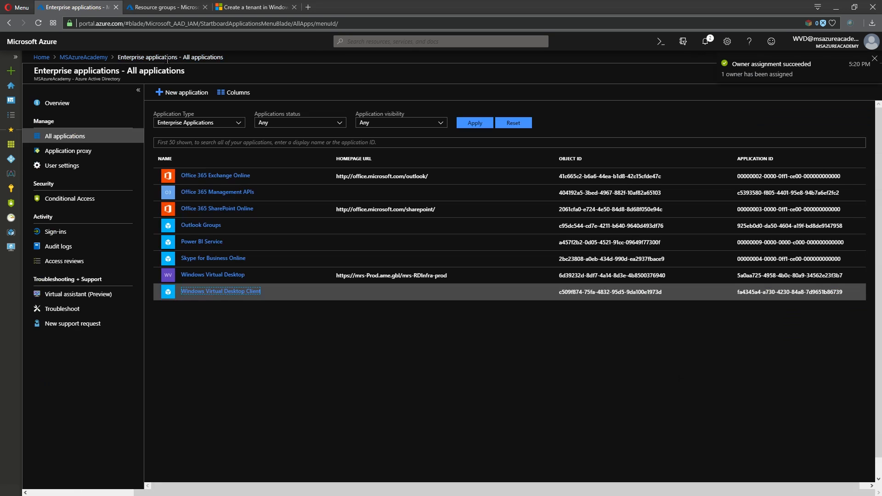
Add the WVD user as an owner of the Windows Virtual Desktop app too
{"action": "left_click", "coordinate": [188, 277]}
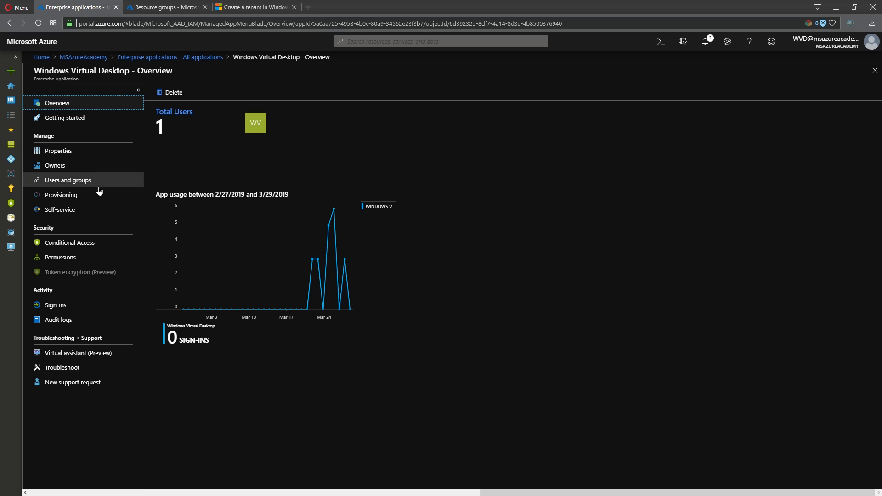
{"action": "left_click", "coordinate": [60, 258]}
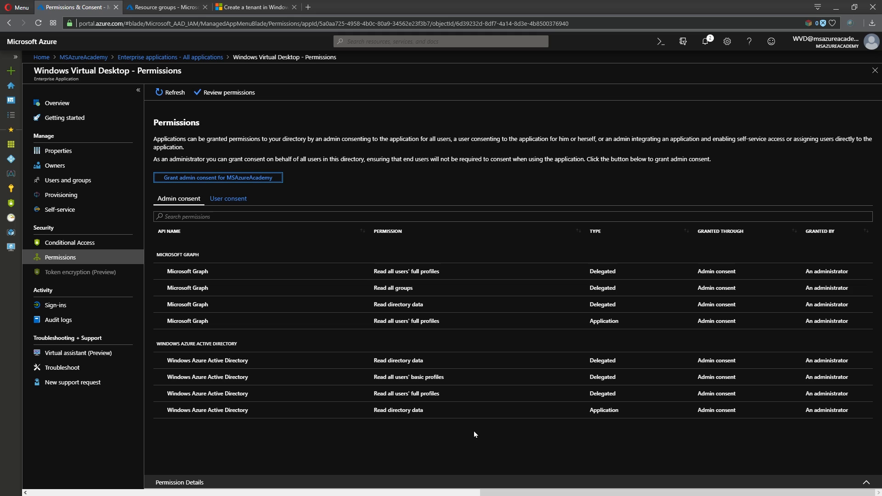
{"action": "left_click", "coordinate": [68, 166]}
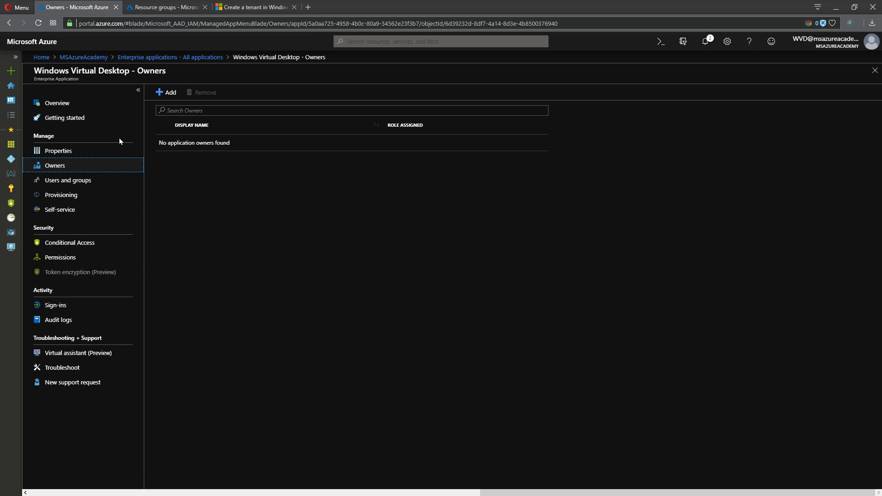
{"action": "left_click", "coordinate": [167, 92]}
{"action": "type", "text": "wvd"}
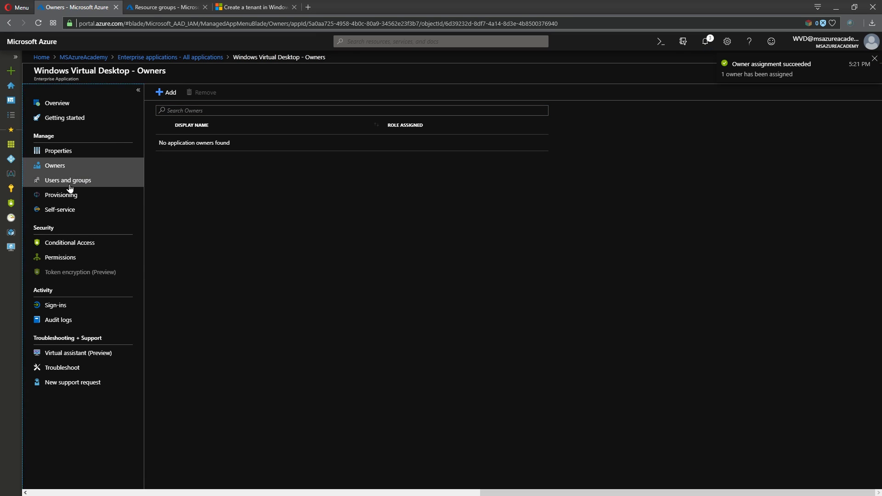
{"action": "left_click", "coordinate": [68, 180]}
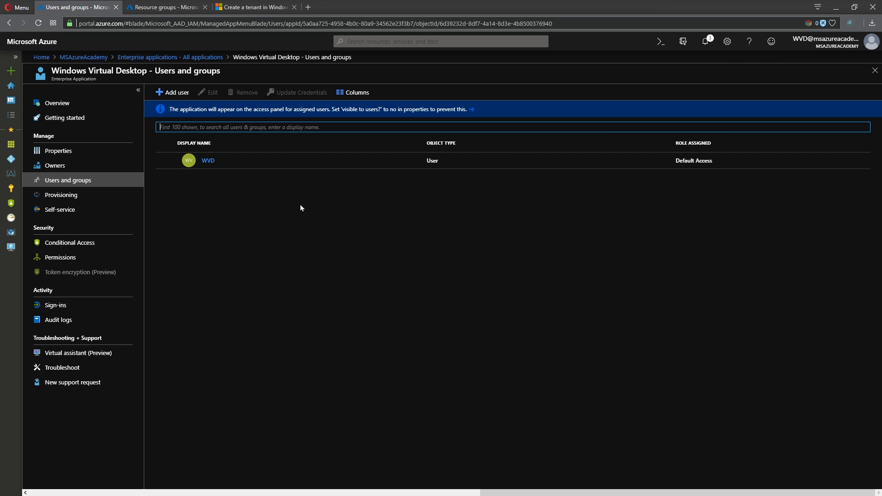
Assign the WVD user and a second user (searched 'super') the TenantCreator role on Windows Virtual Desktop
{"action": "left_click", "coordinate": [173, 92]}
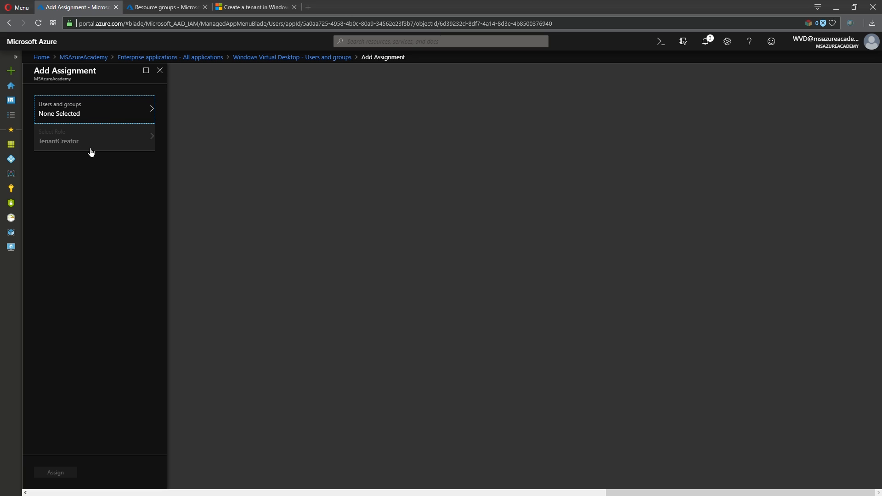
{"action": "left_click", "coordinate": [119, 118]}
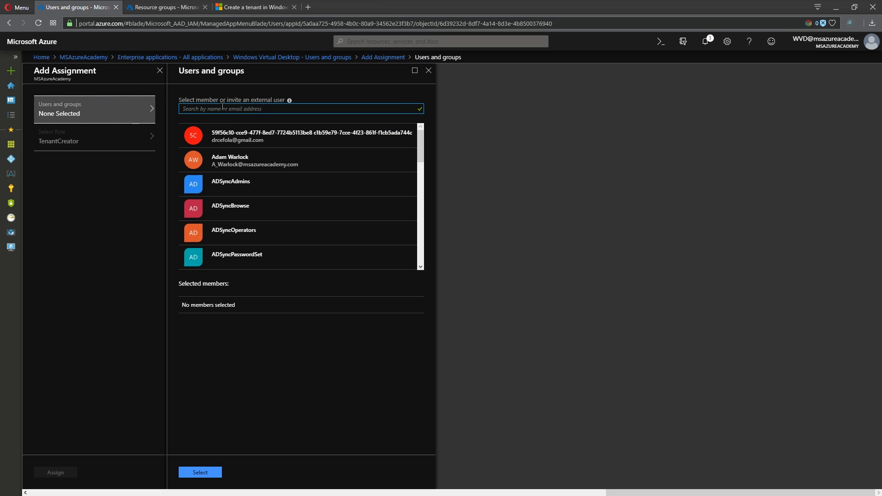
{"action": "type", "text": "wvd"}
{"action": "left_click", "coordinate": [218, 135]}
{"action": "type", "text": "super"}
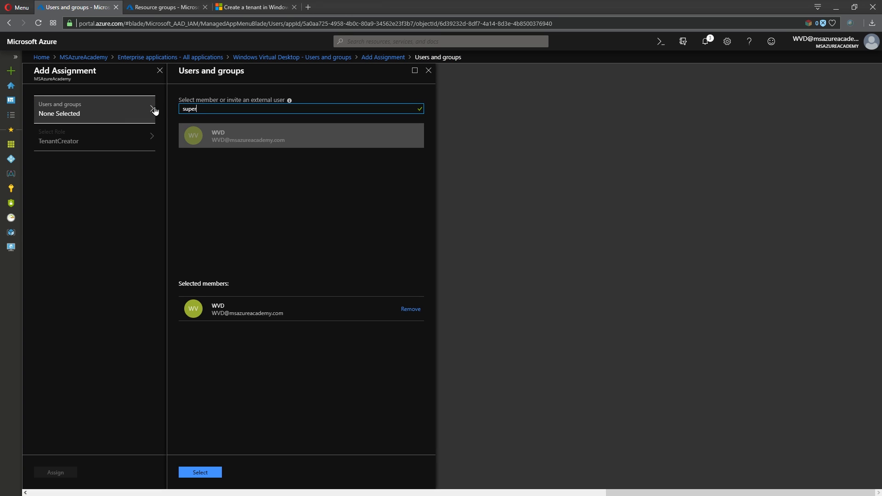
{"action": "left_click", "coordinate": [186, 140]}
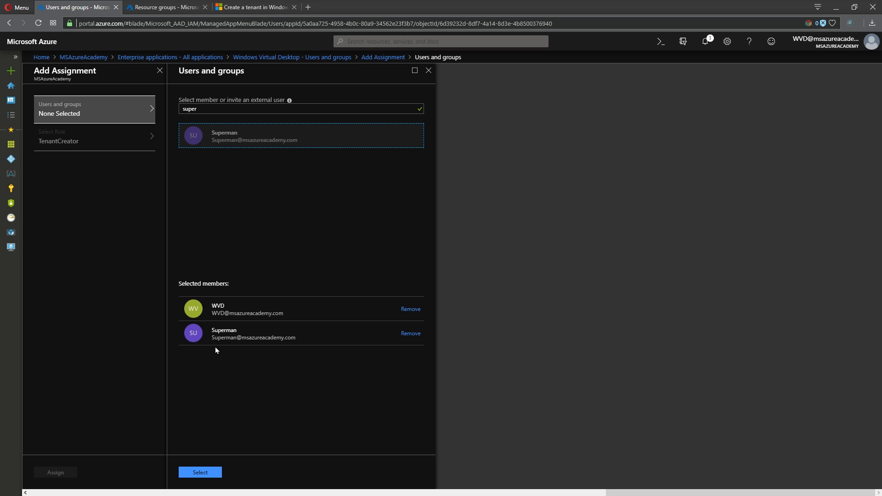
{"action": "left_click", "coordinate": [203, 472]}
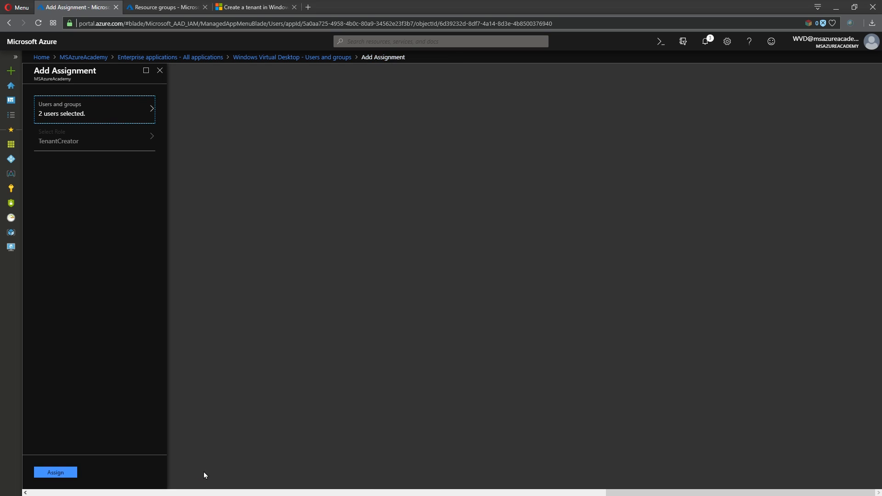
{"action": "left_click", "coordinate": [53, 473]}
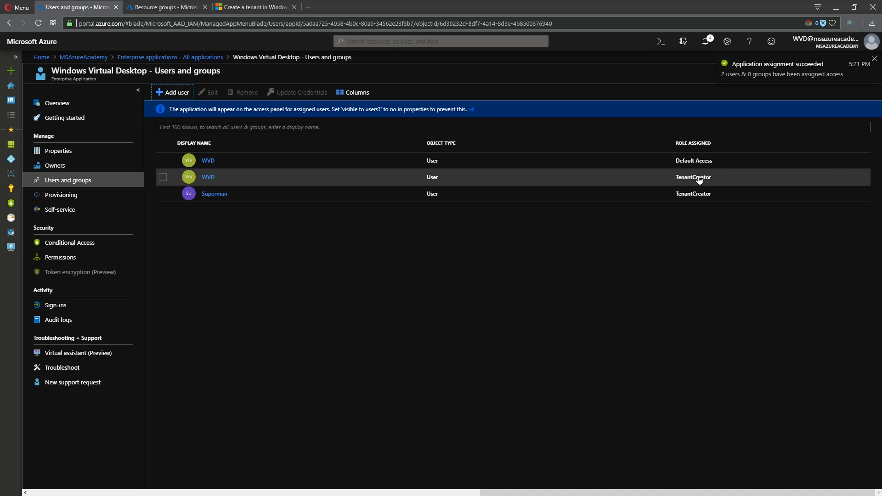
{"action": "left_click", "coordinate": [90, 56]}
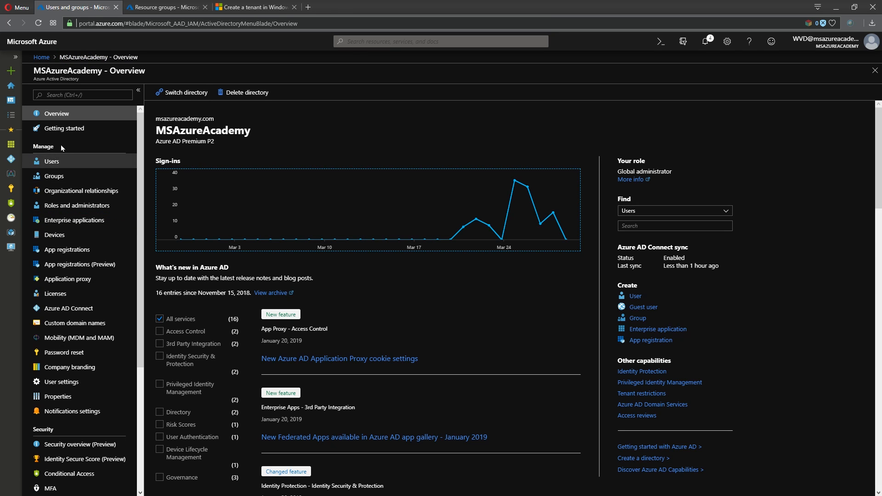
Copy the MSAA-WVD-Image name from the AADDS resource group, then open the WVD resource group
{"action": "left_click", "coordinate": [165, 7]}
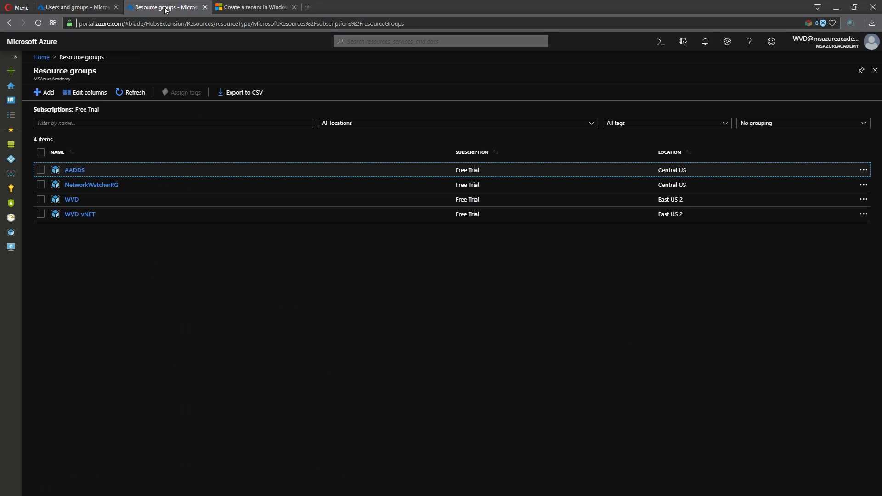
{"action": "left_click", "coordinate": [76, 170]}
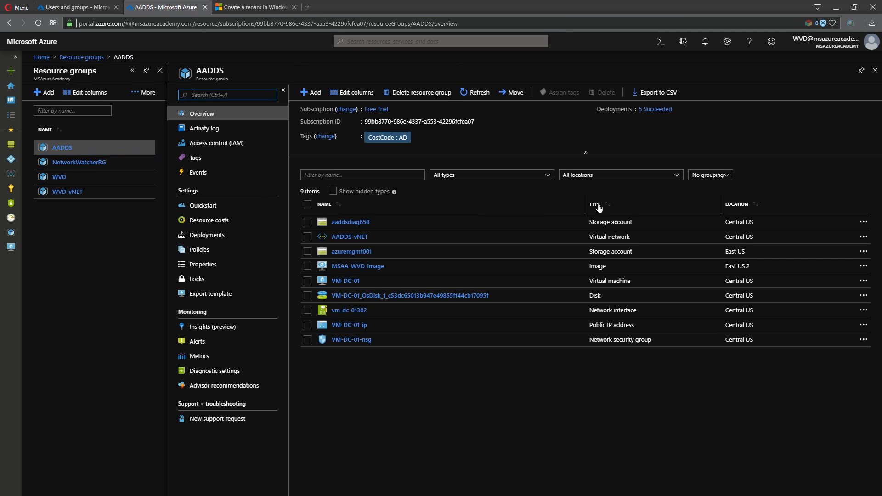
{"action": "left_click", "coordinate": [710, 176]}
{"action": "left_click", "coordinate": [699, 197]}
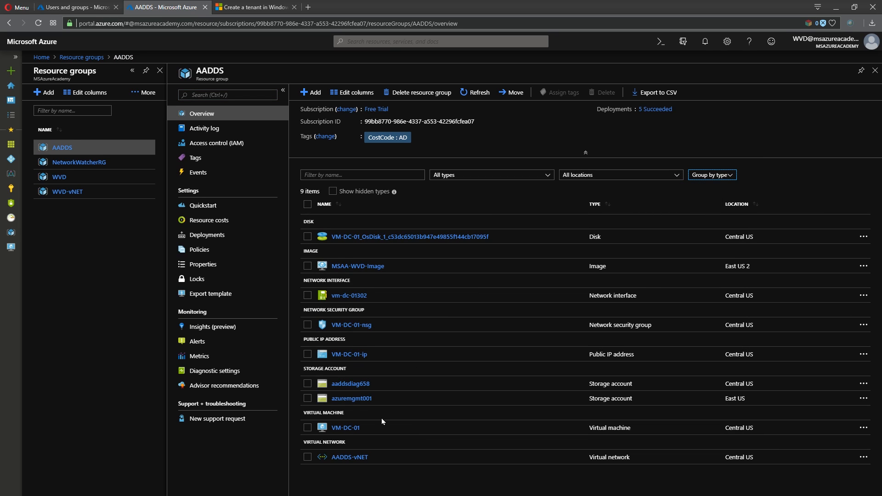
{"action": "left_click_drag", "start_coordinate": [393, 265], "coordinate": [333, 271]}
{"action": "left_click", "coordinate": [411, 266]}
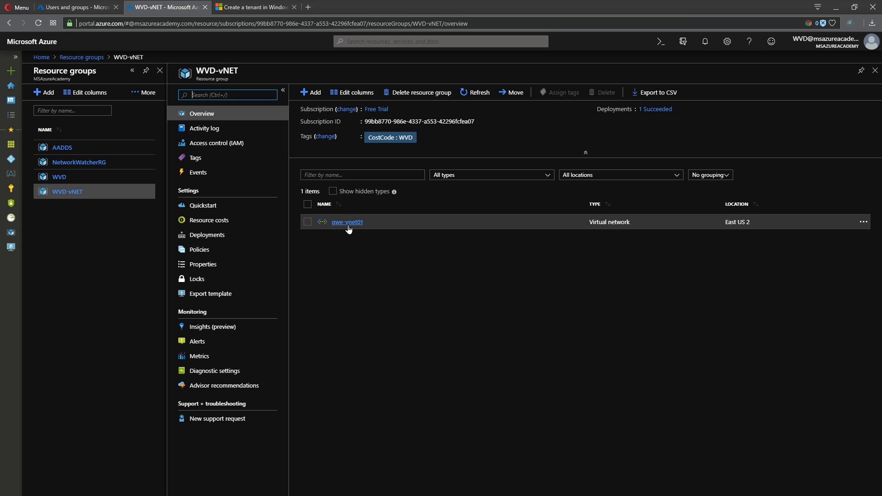
{"action": "left_click", "coordinate": [60, 178]}
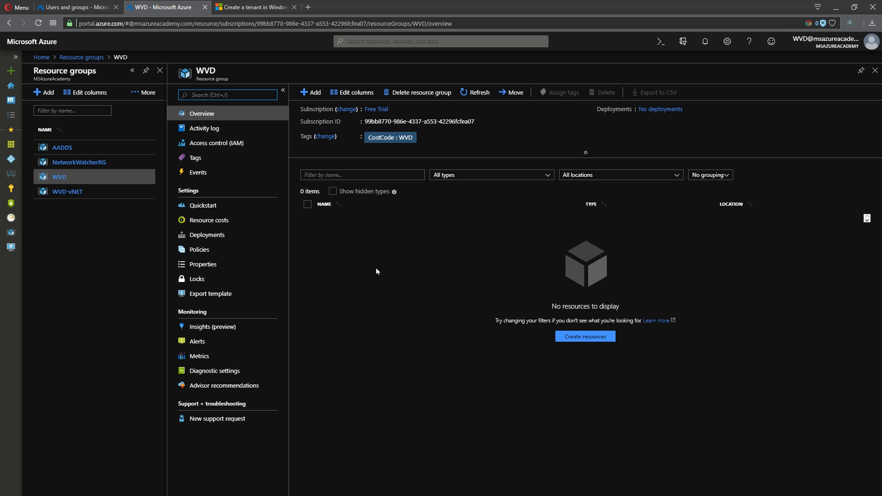
From the tenant tutorial, open the WVD PowerShell module page in a new tab, review it, and close it
{"action": "left_click", "coordinate": [241, 6]}
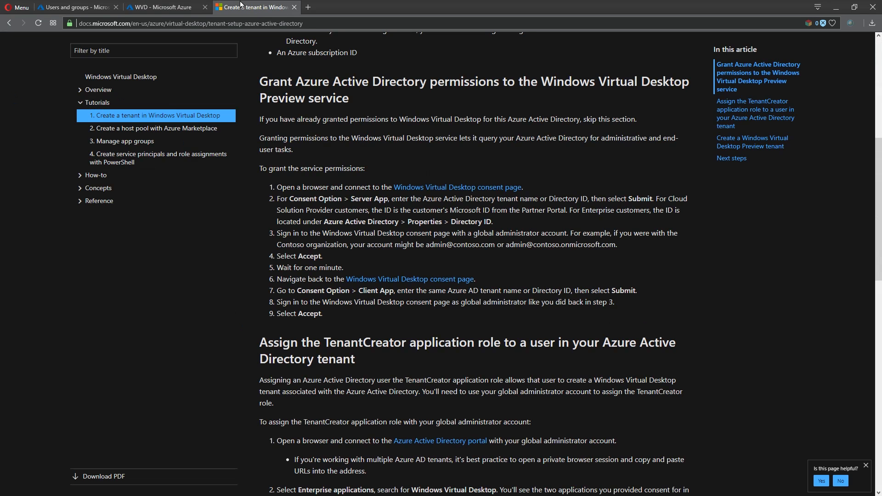
{"action": "scroll", "coordinate": [554, 248], "scroll_direction": "down", "scroll_amount": 10}
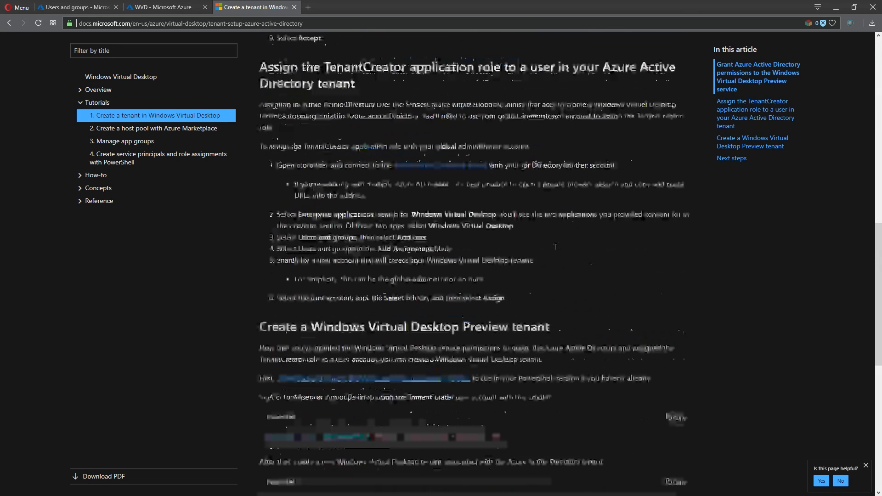
{"action": "right_click", "coordinate": [433, 147]}
{"action": "left_click", "coordinate": [461, 156]}
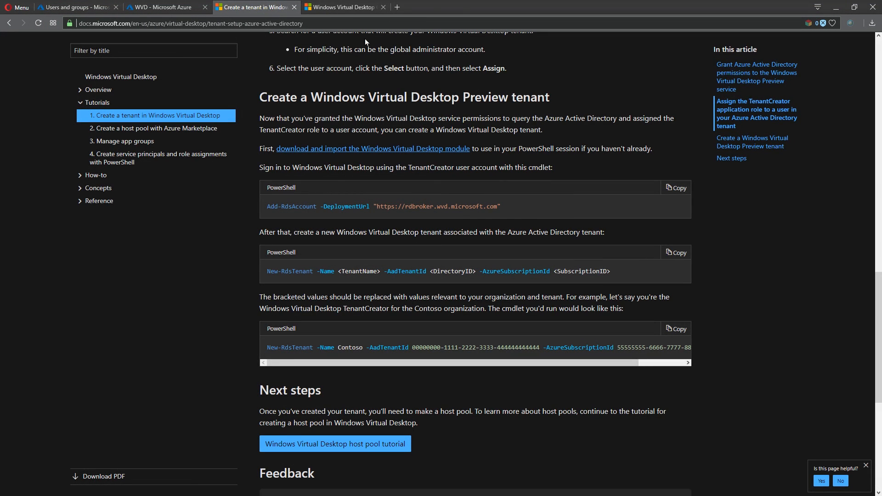
{"action": "left_click", "coordinate": [345, 5]}
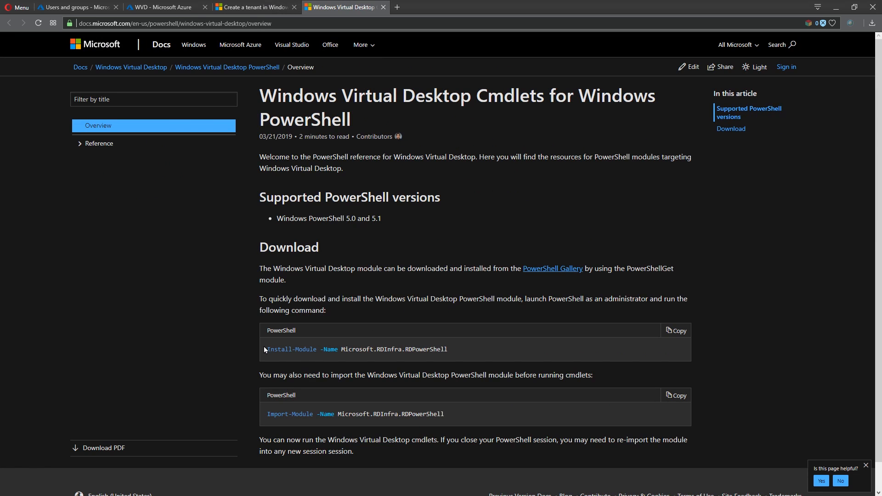
{"action": "left_click", "coordinate": [383, 7]}
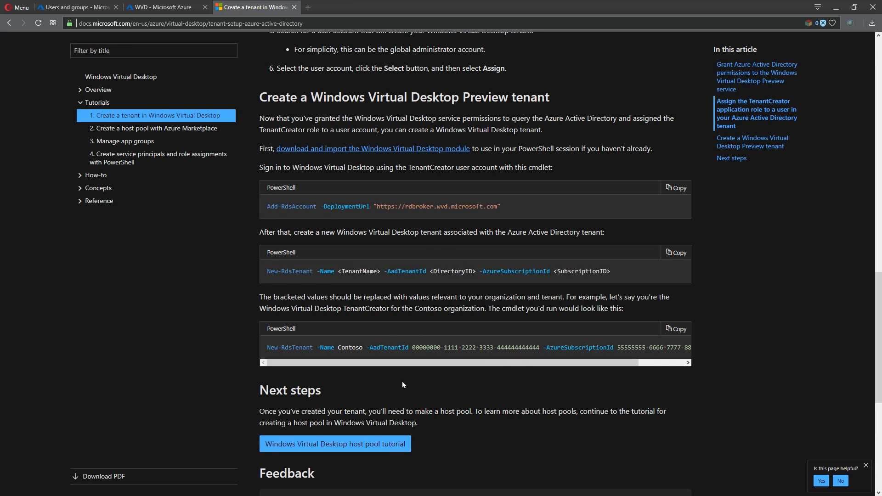
{"action": "left_click", "coordinate": [340, 448]}
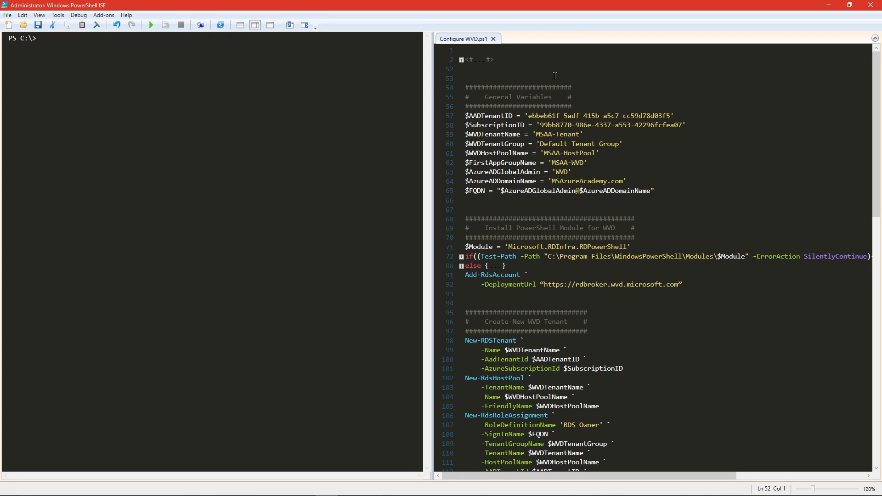
{"action": "left_click_drag", "start_coordinate": [549, 79], "coordinate": [654, 195]}
{"action": "left_click", "coordinate": [666, 199]}
{"action": "scroll", "coordinate": [641, 189], "scroll_direction": "down", "scroll_amount": 12}
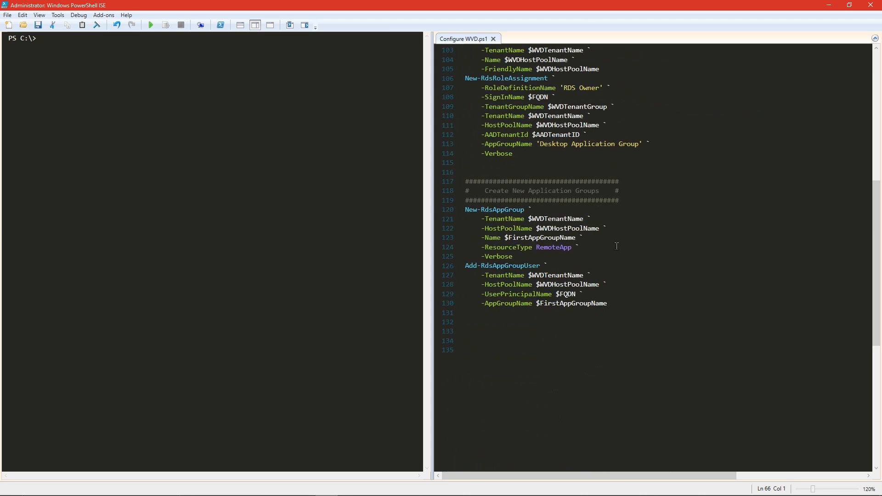
{"action": "left_click", "coordinate": [588, 345]}
{"action": "scroll", "coordinate": [588, 345], "scroll_direction": "up", "scroll_amount": 12}
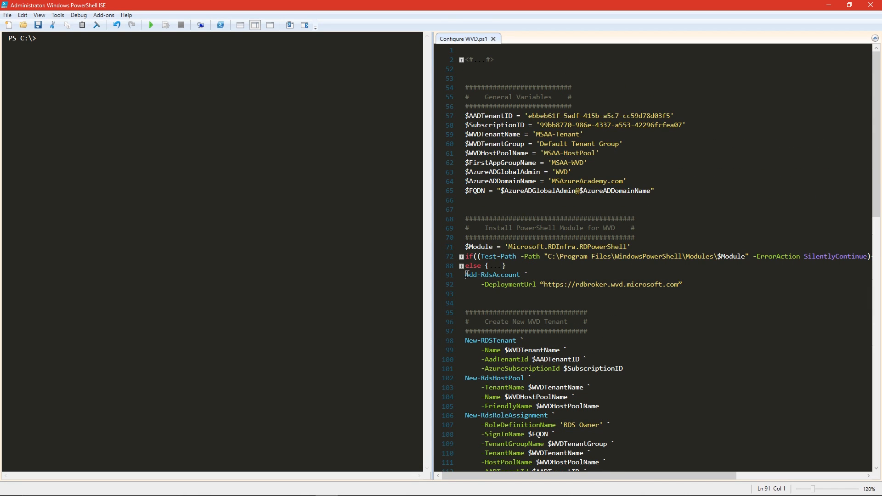
{"action": "left_click_drag", "start_coordinate": [467, 276], "coordinate": [683, 286]}
{"action": "left_click", "coordinate": [660, 327]}
{"action": "scroll", "coordinate": [641, 317], "scroll_direction": "down", "scroll_amount": 2}
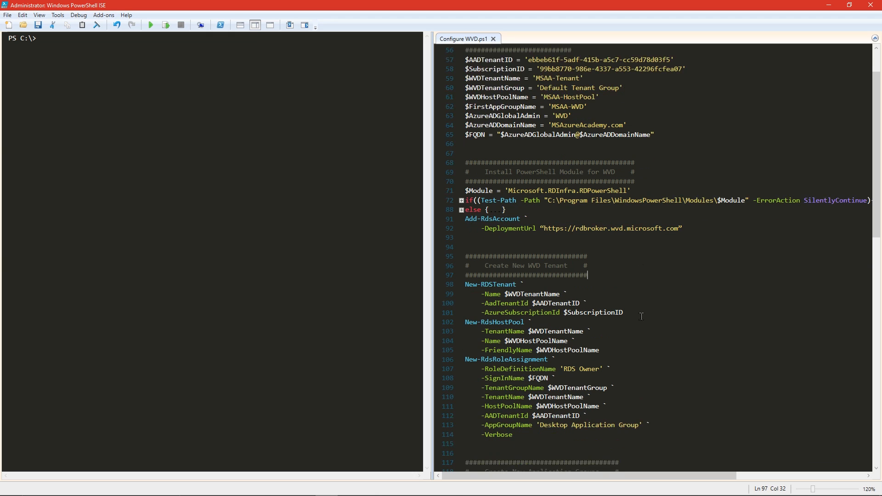
{"action": "left_click_drag", "start_coordinate": [480, 284], "coordinate": [518, 286]}
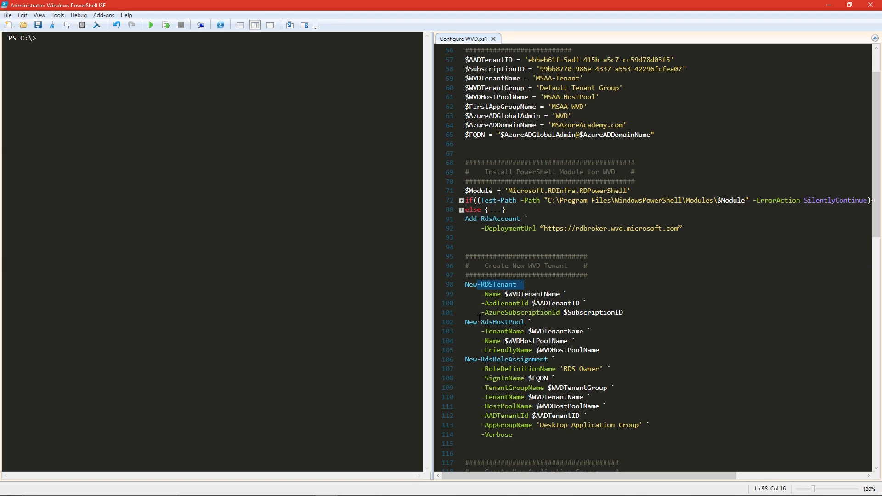
{"action": "left_click_drag", "start_coordinate": [480, 322], "coordinate": [521, 323]}
{"action": "left_click_drag", "start_coordinate": [477, 360], "coordinate": [552, 360]}
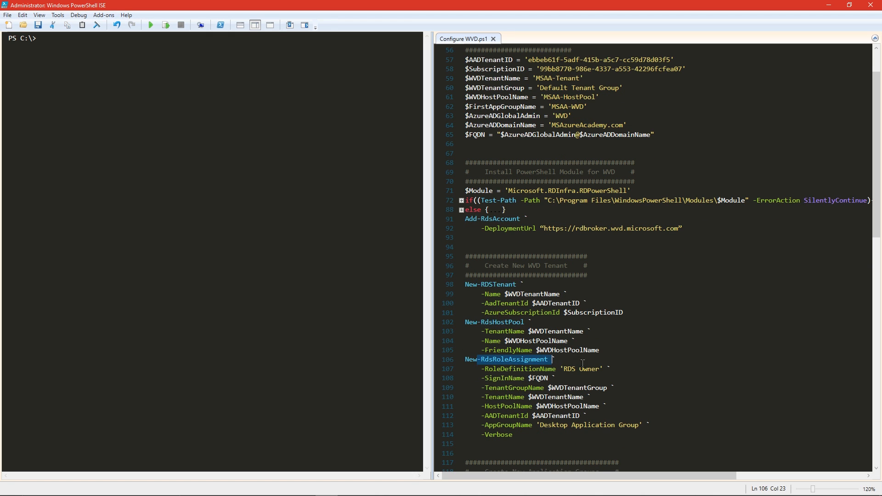
{"action": "left_click", "coordinate": [650, 371]}
{"action": "scroll", "coordinate": [657, 365], "scroll_direction": "down", "scroll_amount": 12}
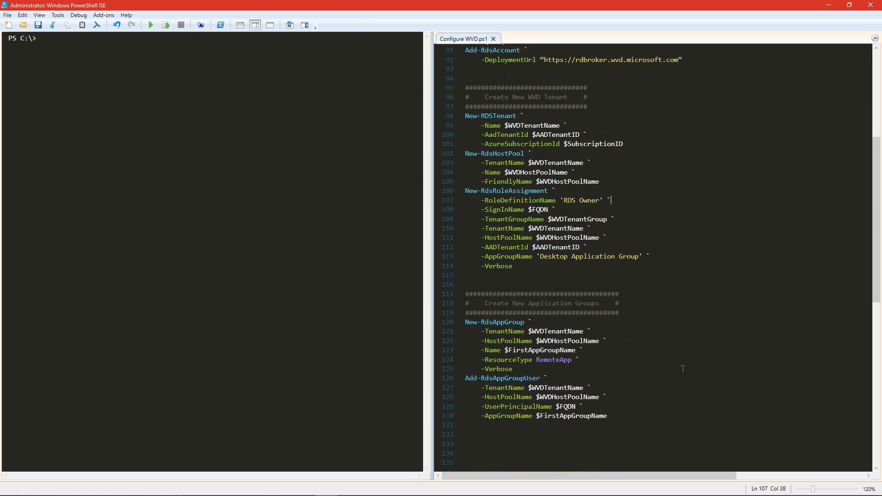
{"action": "left_click_drag", "start_coordinate": [473, 284], "coordinate": [544, 285]}
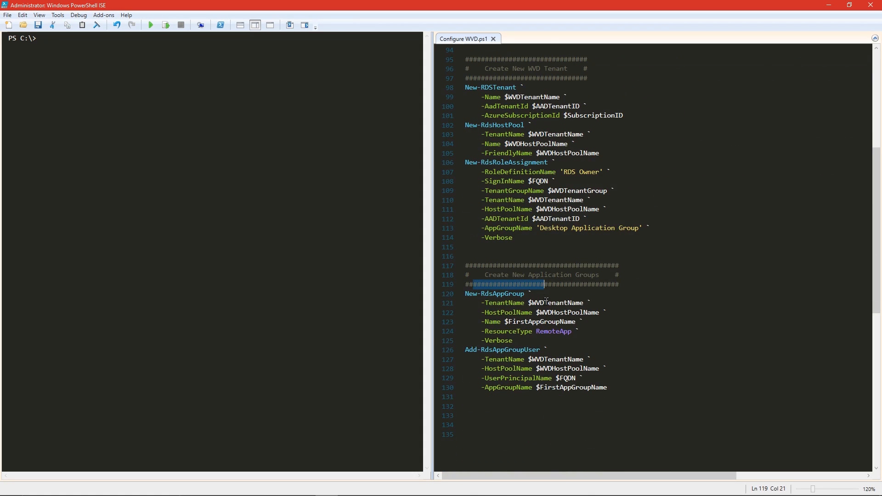
{"action": "left_click_drag", "start_coordinate": [489, 350], "coordinate": [559, 363]}
{"action": "left_click", "coordinate": [480, 406]}
{"action": "scroll", "coordinate": [638, 403], "scroll_direction": "up", "scroll_amount": 9}
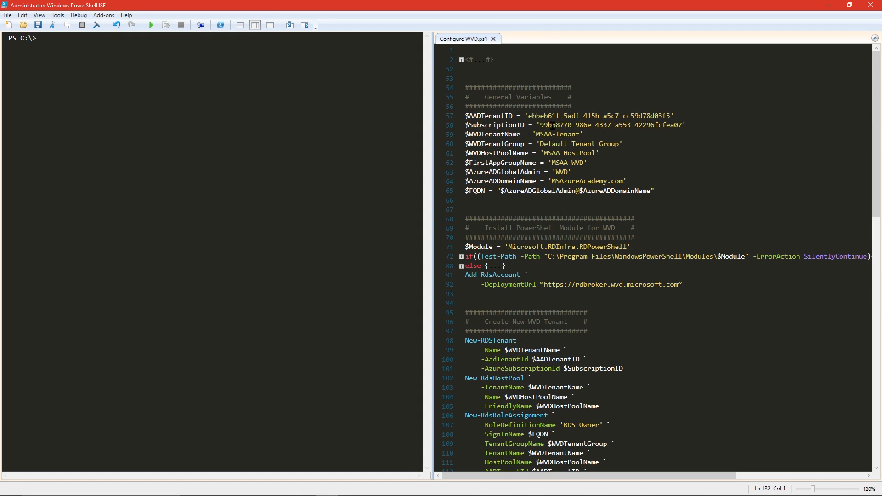
{"action": "left_click_drag", "start_coordinate": [516, 115], "coordinate": [462, 117]}
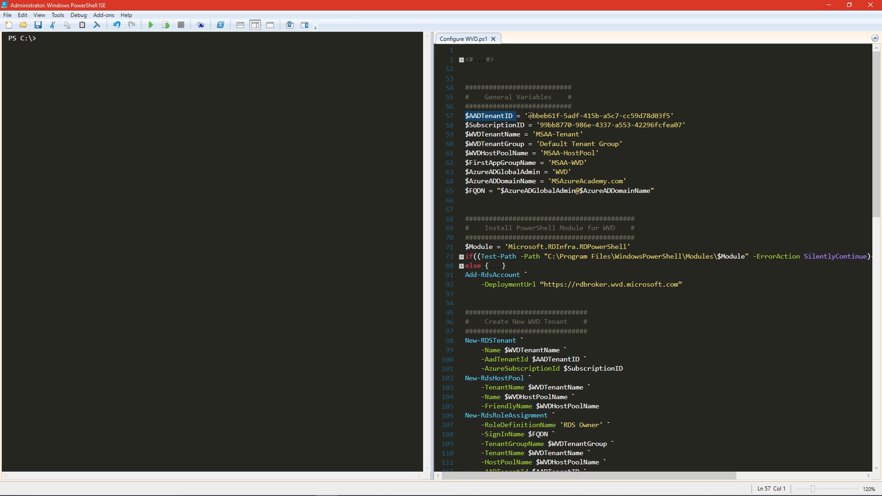
{"action": "left_click_drag", "start_coordinate": [525, 125], "coordinate": [464, 127]}
{"action": "left_click", "coordinate": [643, 136]}
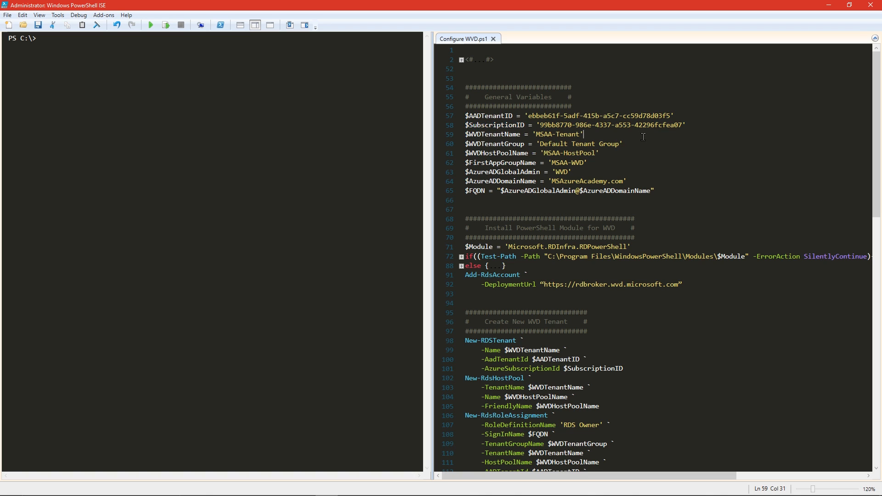
{"action": "left_click_drag", "start_coordinate": [534, 134], "coordinate": [633, 144]}
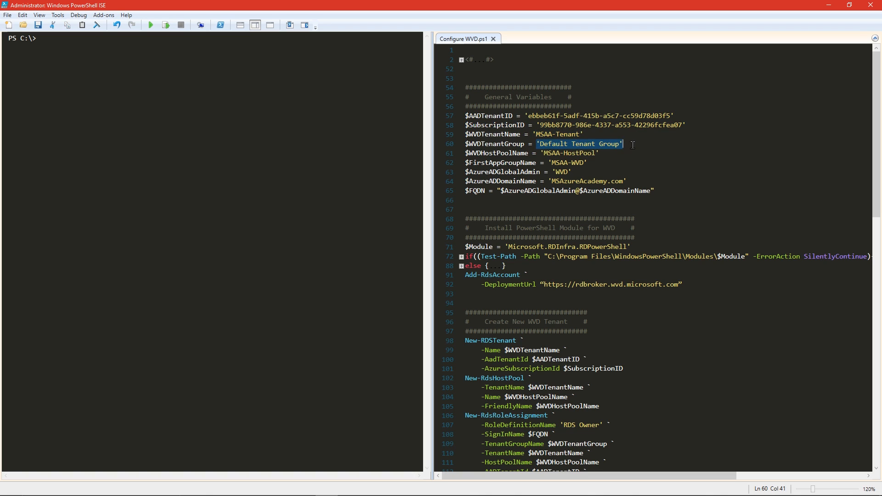
{"action": "left_click", "coordinate": [637, 146]}
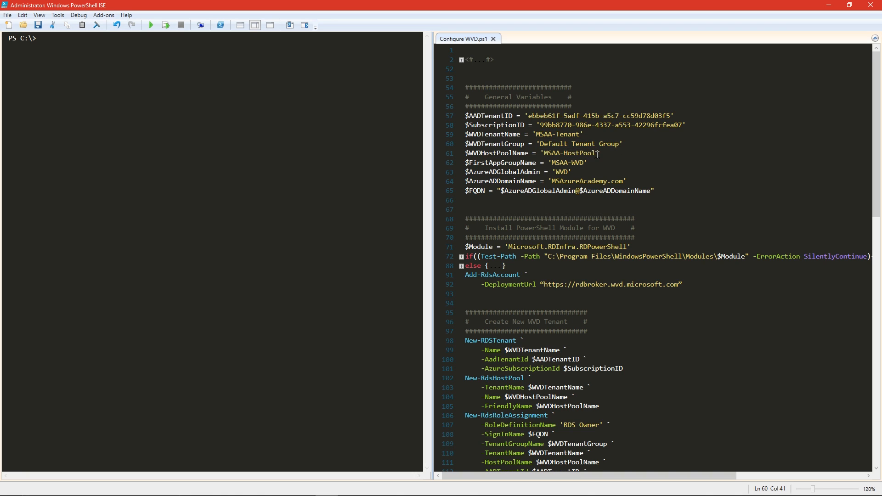
{"action": "left_click_drag", "start_coordinate": [595, 153], "coordinate": [532, 153]}
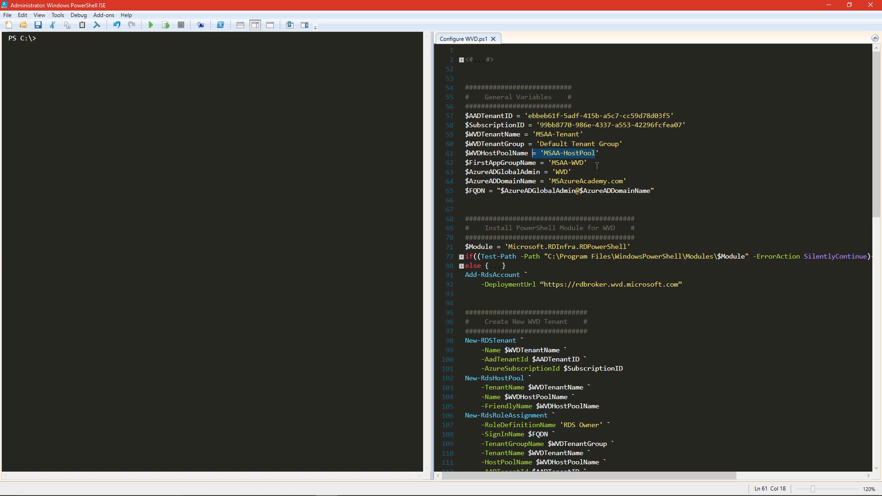
{"action": "left_click_drag", "start_coordinate": [590, 163], "coordinate": [548, 162]}
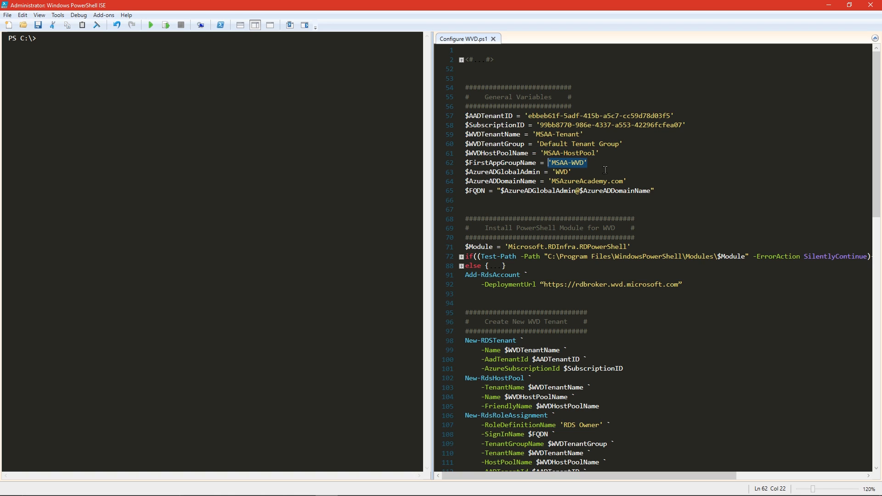
{"action": "left_click", "coordinate": [606, 167]}
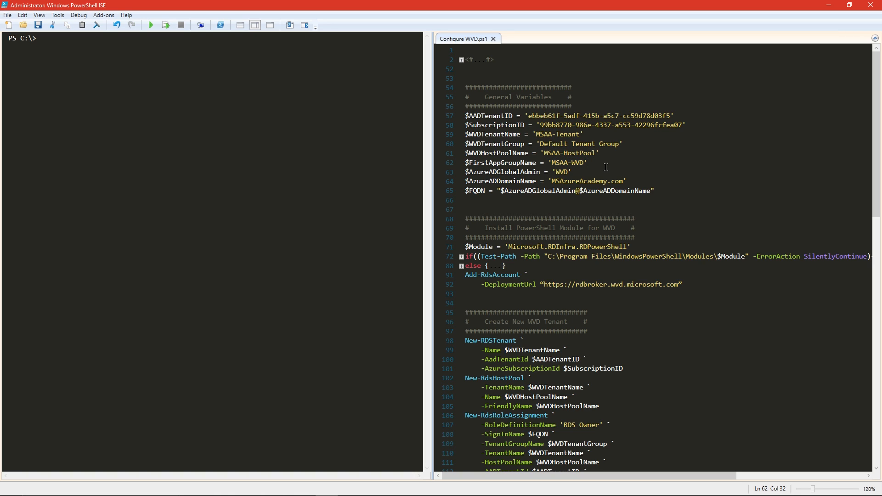
{"action": "left_click", "coordinate": [455, 196]}
Run the Configure WVD.ps1 script with F5
{"action": "left_click", "coordinate": [486, 200]}
{"action": "left_click_drag", "start_coordinate": [488, 193], "coordinate": [465, 193]}
{"action": "left_click", "coordinate": [498, 201]}
{"action": "key", "text": "F5"}
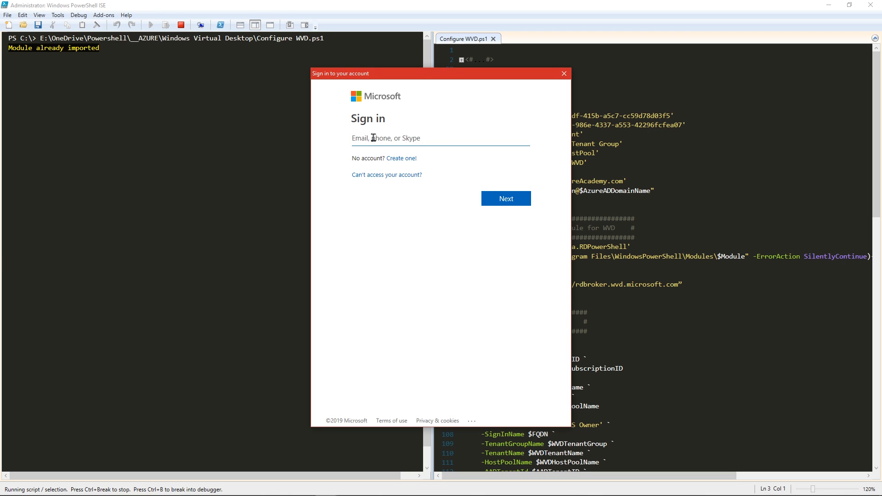
Sign in to Windows Virtual Desktop with the administrator's e-mail and password
{"action": "key", "text": "ctrl+v"}
{"action": "left_click", "coordinate": [512, 199]}
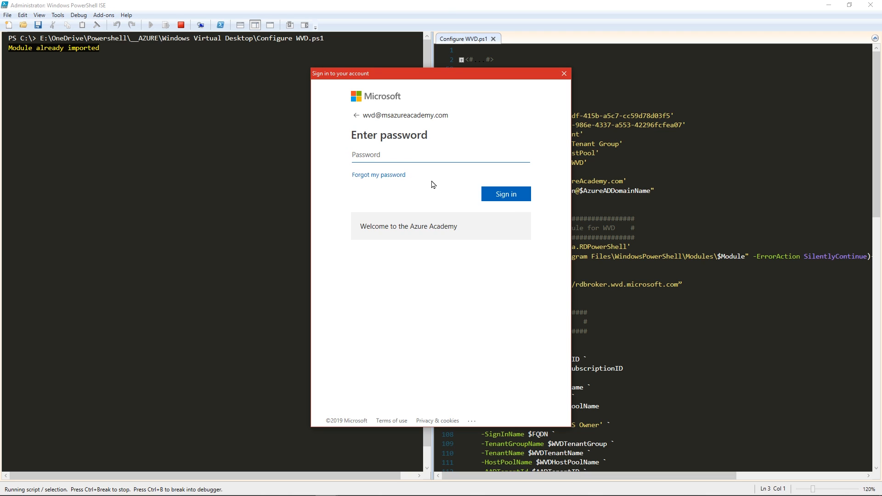
{"action": "key", "text": "ctrl+v"}
{"action": "left_click", "coordinate": [506, 194]}
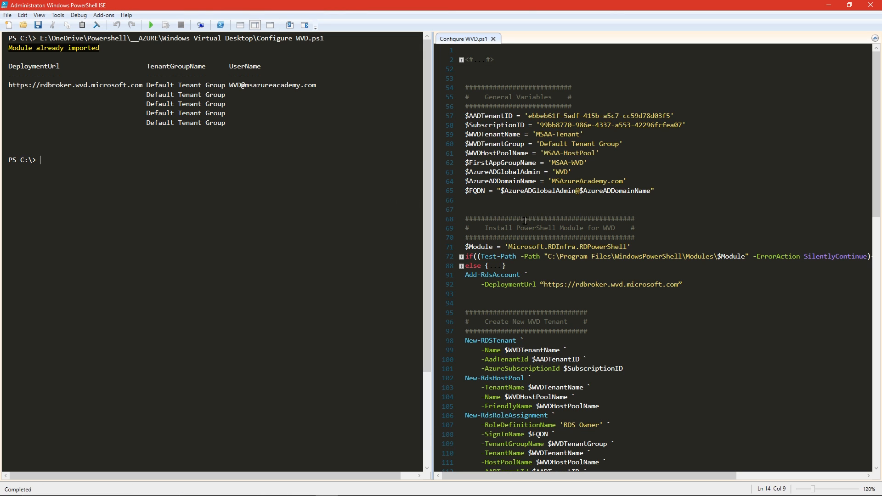
Clear the console output and return focus to the script editor
{"action": "left_click", "coordinate": [497, 206]}
{"action": "scroll", "coordinate": [498, 206], "scroll_direction": "down", "scroll_amount": 5}
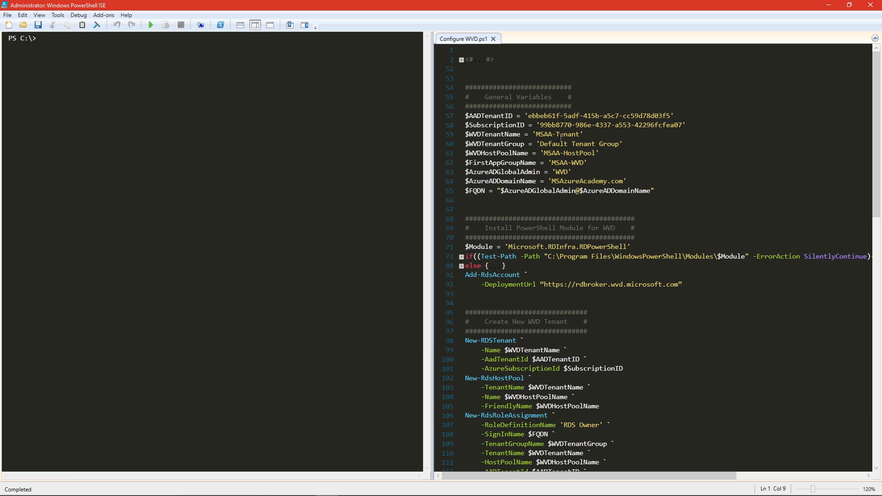
{"action": "left_click", "coordinate": [578, 205]}
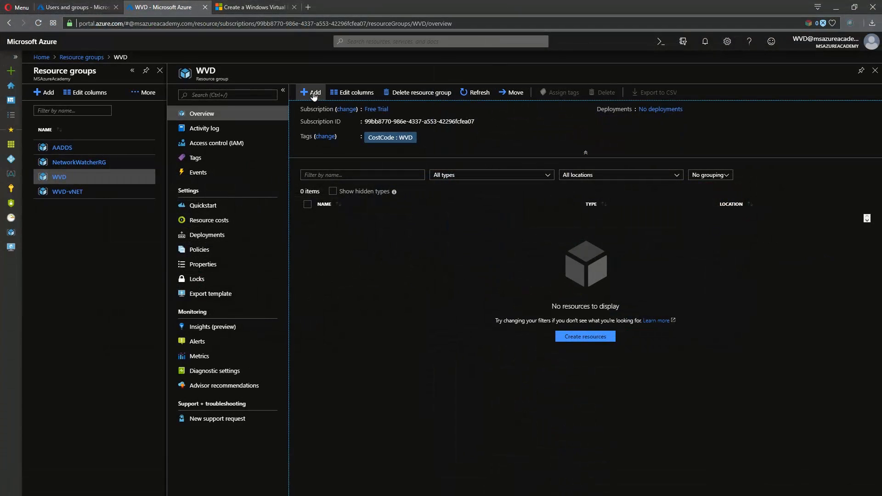
Find 'Virtual Desktop' in the Marketplace and start the Provision a host pool offering
{"action": "left_click", "coordinate": [313, 93]}
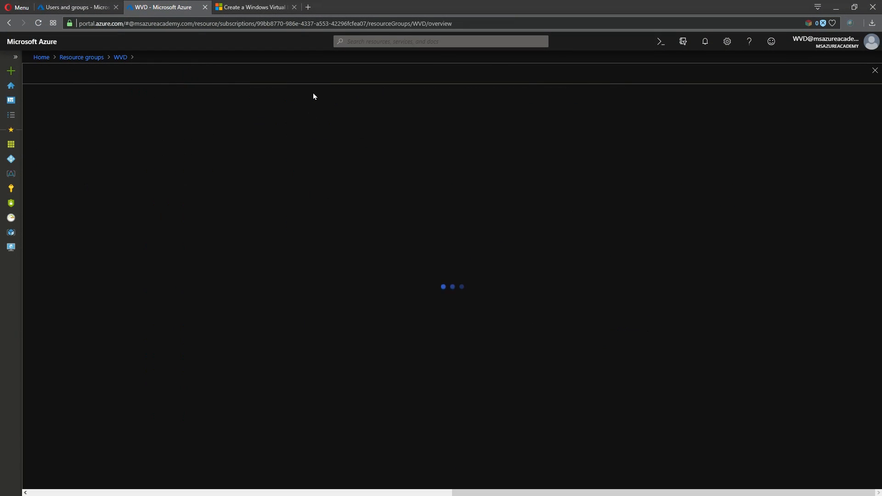
{"action": "left_click", "coordinate": [201, 99]}
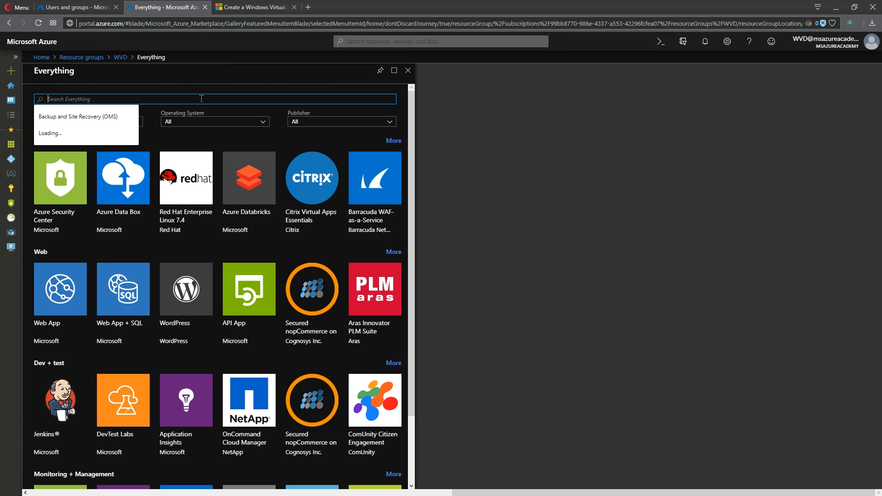
{"action": "type", "text": "Virtual Desktop"}
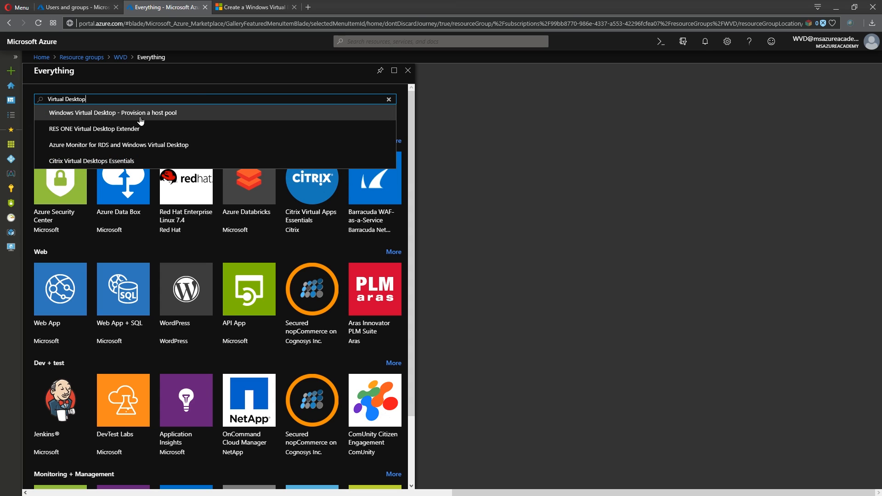
{"action": "left_click", "coordinate": [162, 119]}
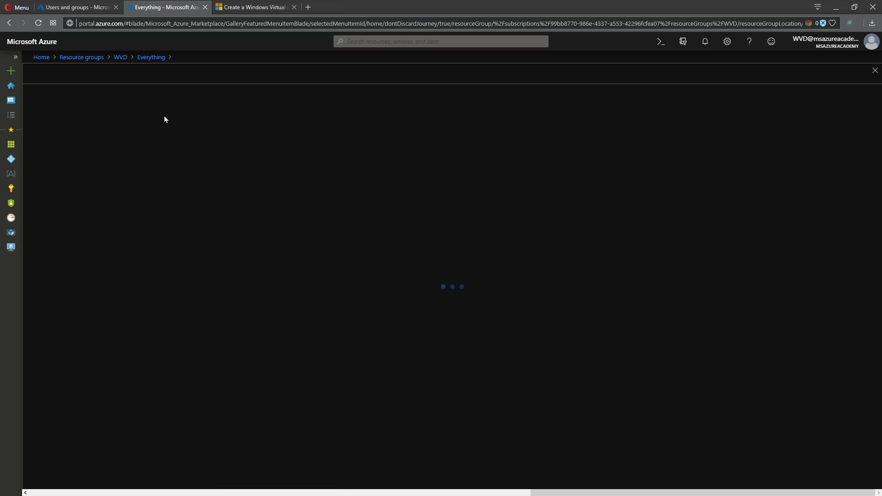
{"action": "left_click", "coordinate": [53, 479]}
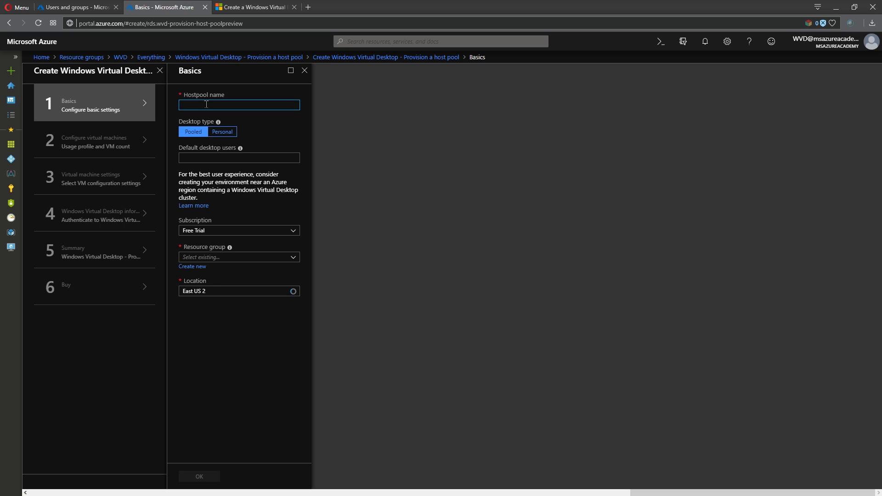
Name the host pool MSAA-HostPool, keep Pooled, enter the default desktop user's e-mail, and choose resource group WVD
{"action": "left_click", "coordinate": [206, 104]}
{"action": "type", "text": "MSAA-HostPool"}
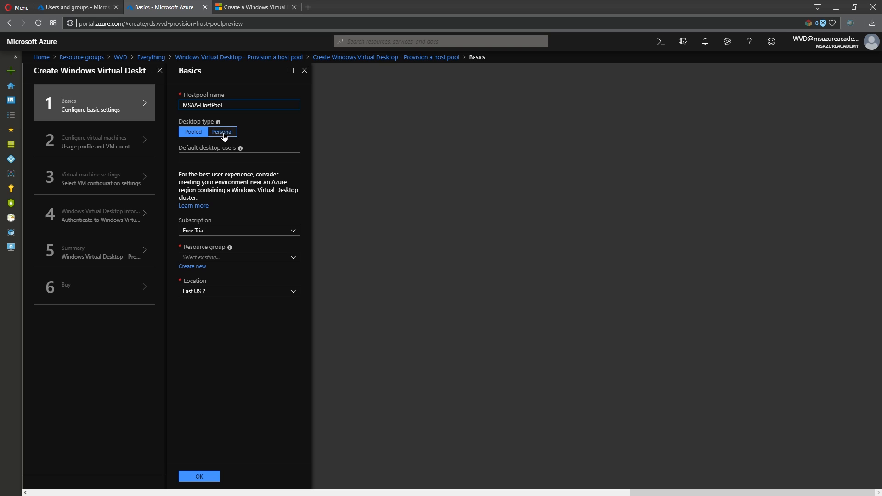
{"action": "left_click", "coordinate": [226, 133]}
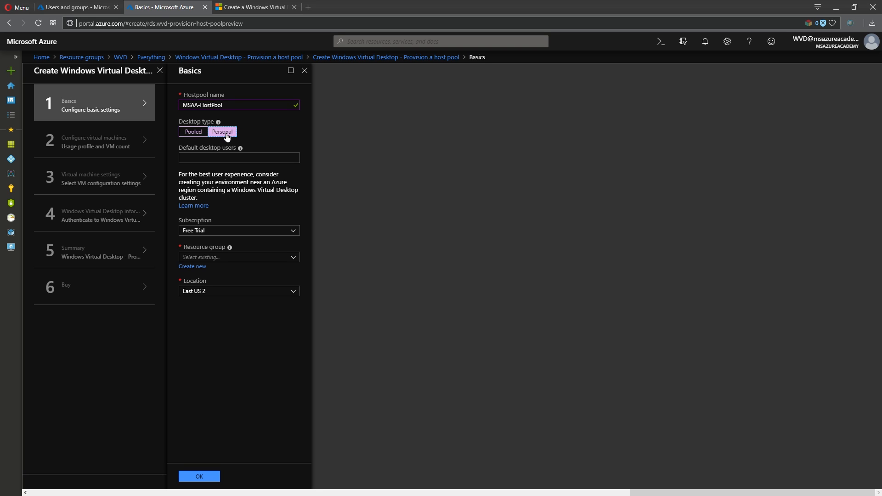
{"action": "left_click", "coordinate": [193, 137]}
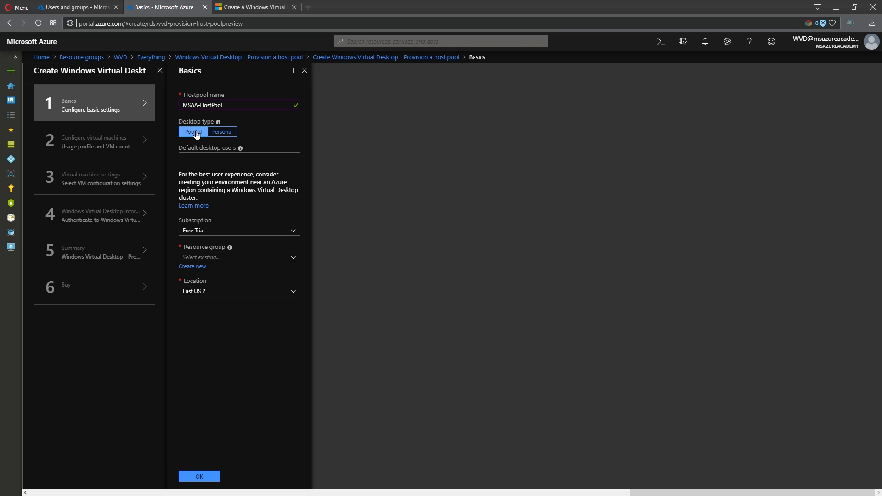
{"action": "left_click", "coordinate": [204, 156]}
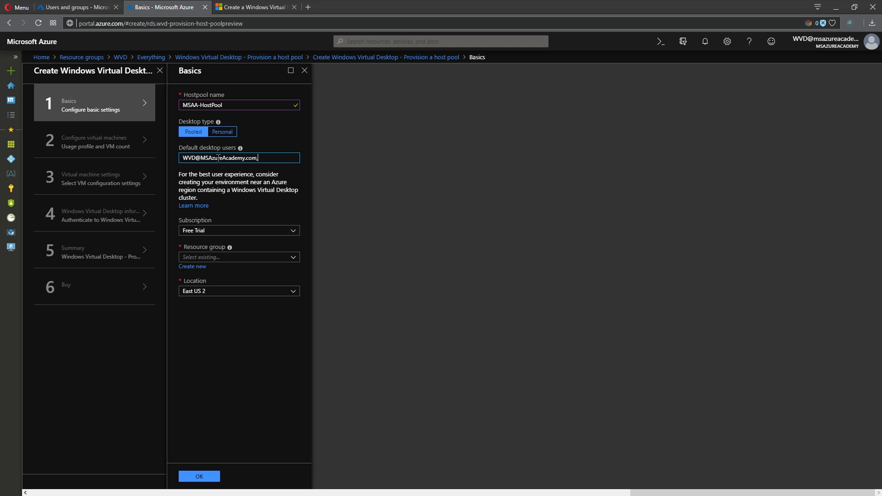
{"action": "left_click", "coordinate": [220, 257]}
{"action": "left_click", "coordinate": [205, 291]}
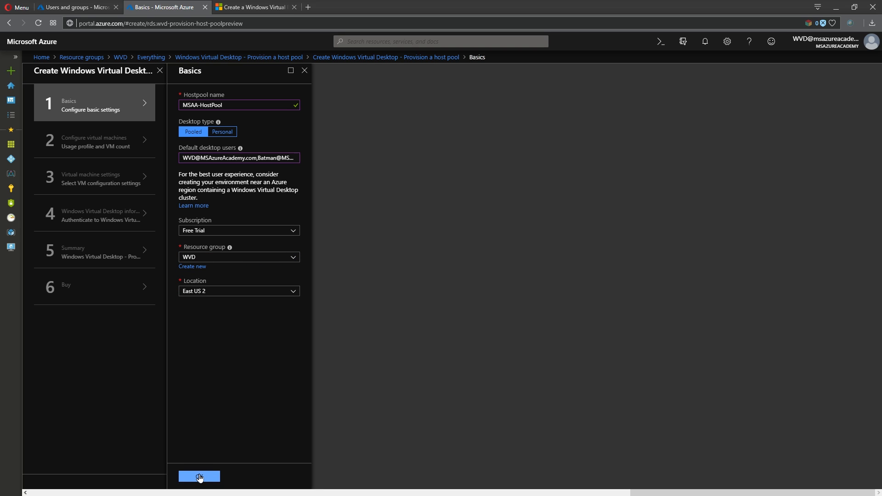
{"action": "left_click", "coordinate": [199, 477]}
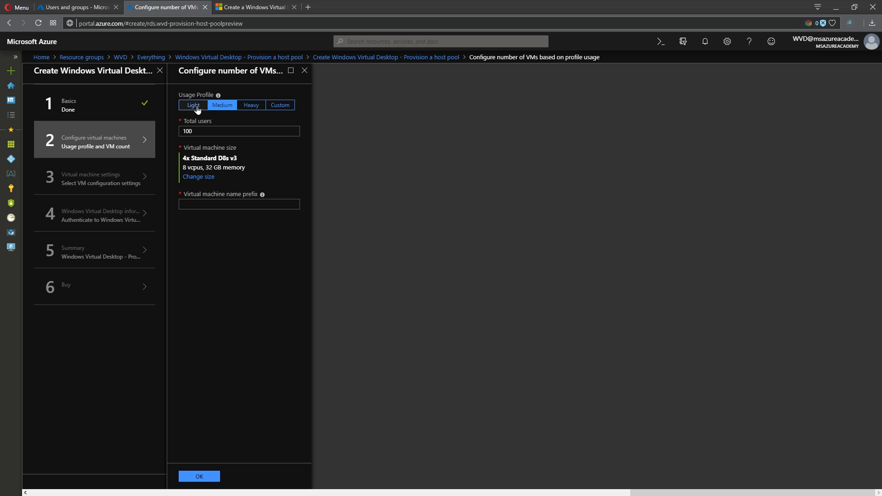
Compare the Light, Medium and Heavy usage profiles and their recommended VM counts
{"action": "left_click", "coordinate": [195, 106]}
{"action": "left_click", "coordinate": [252, 107]}
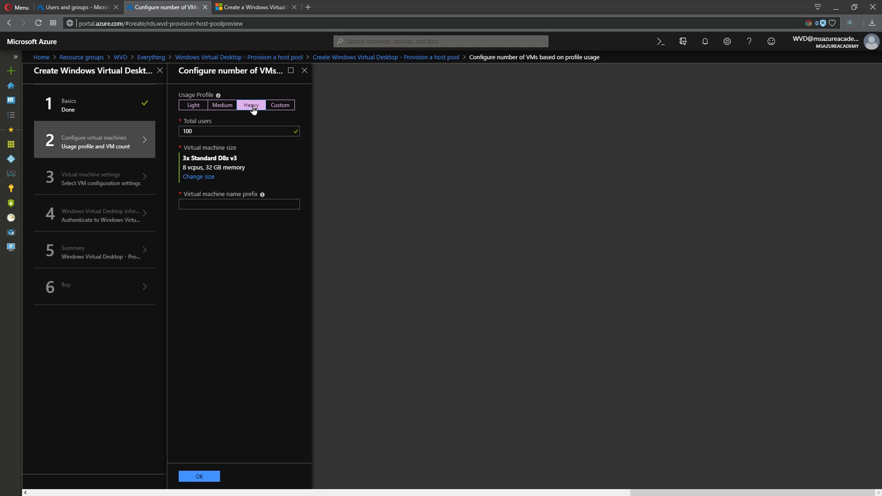
{"action": "left_click", "coordinate": [225, 107]}
{"action": "left_click_drag", "start_coordinate": [183, 158], "coordinate": [186, 158]}
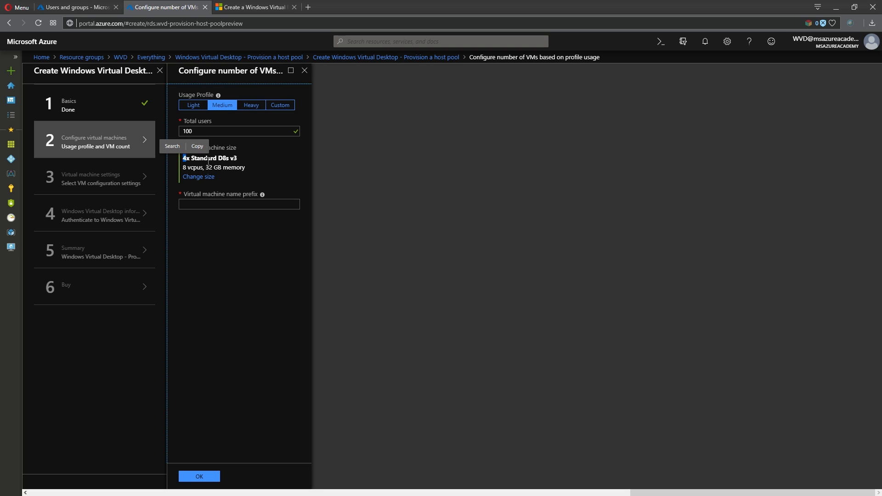
{"action": "left_click", "coordinate": [251, 107]}
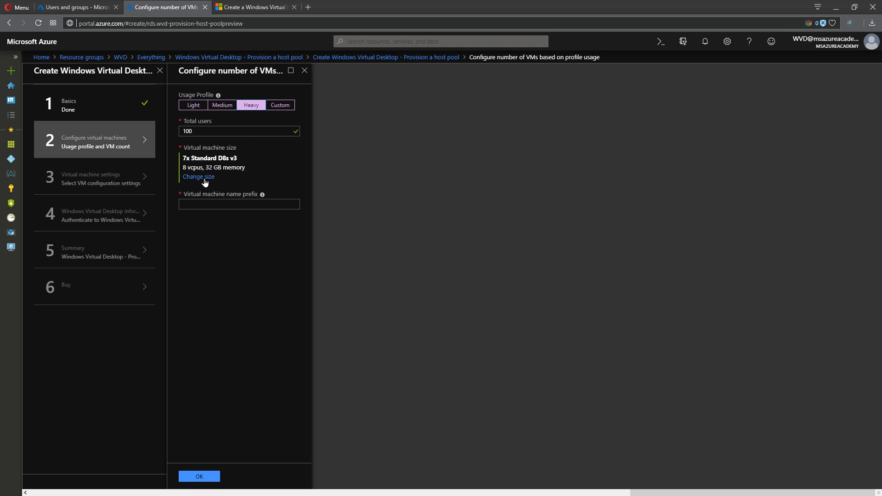
{"action": "left_click", "coordinate": [199, 106]}
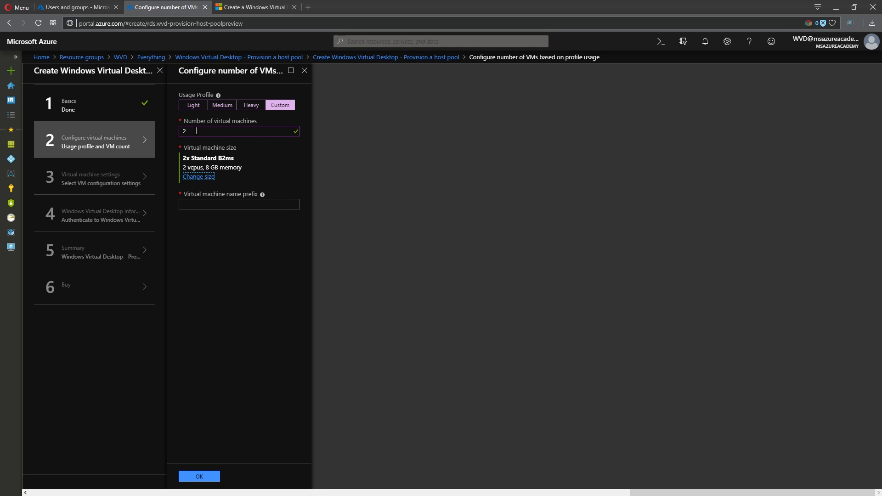
Set the number of virtual machines to 2 and the name prefix to MSAA-WVD-0
{"action": "double_click", "coordinate": [195, 131]}
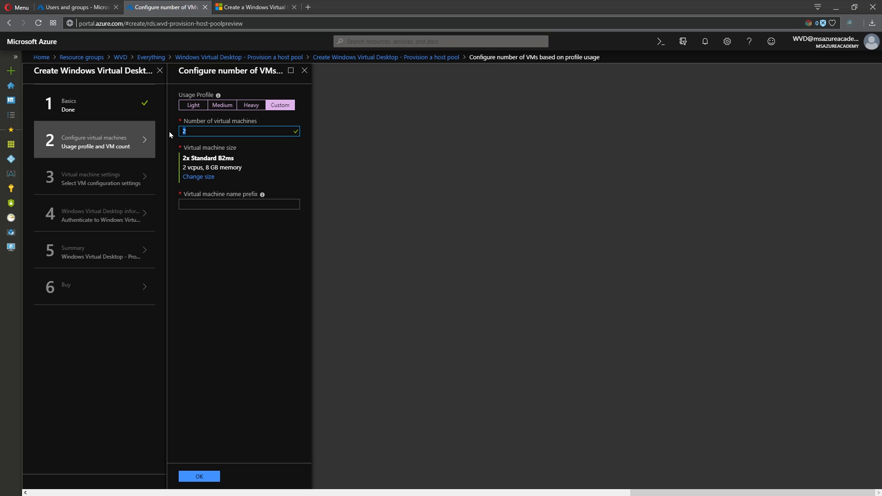
{"action": "type", "text": "200"}
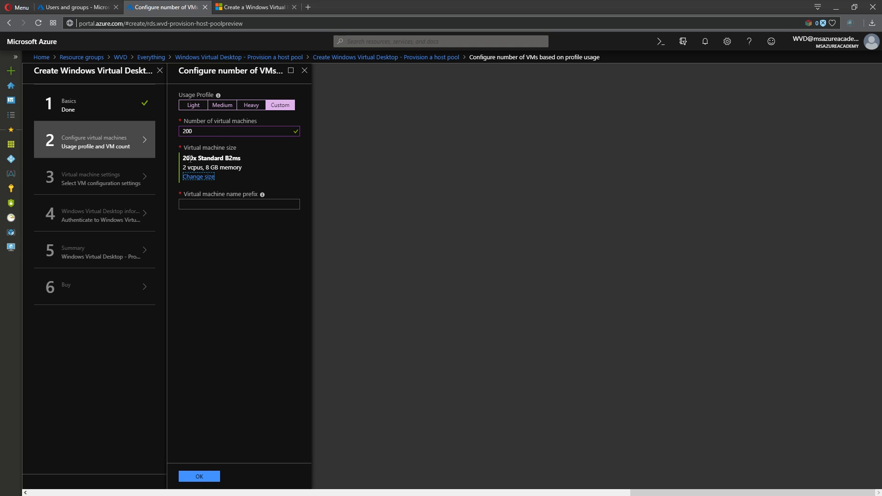
{"action": "key", "text": "ctrl+a"}
{"action": "type", "text": "2"}
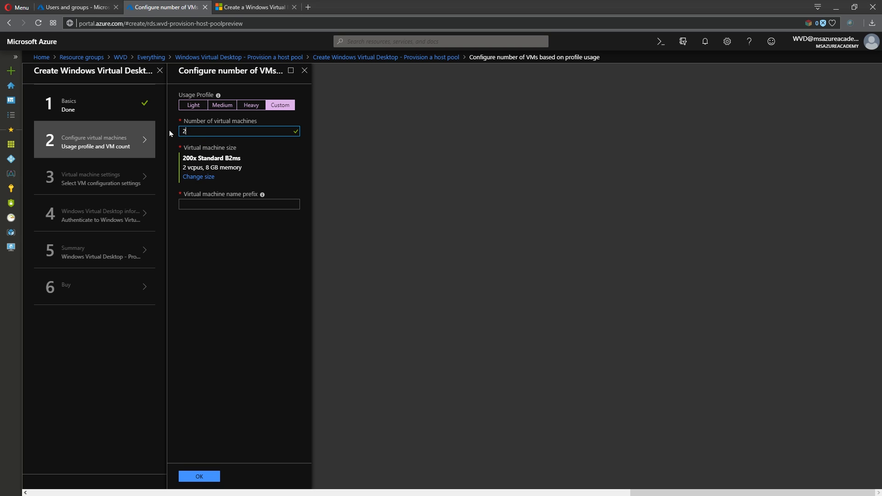
{"action": "left_click", "coordinate": [215, 204]}
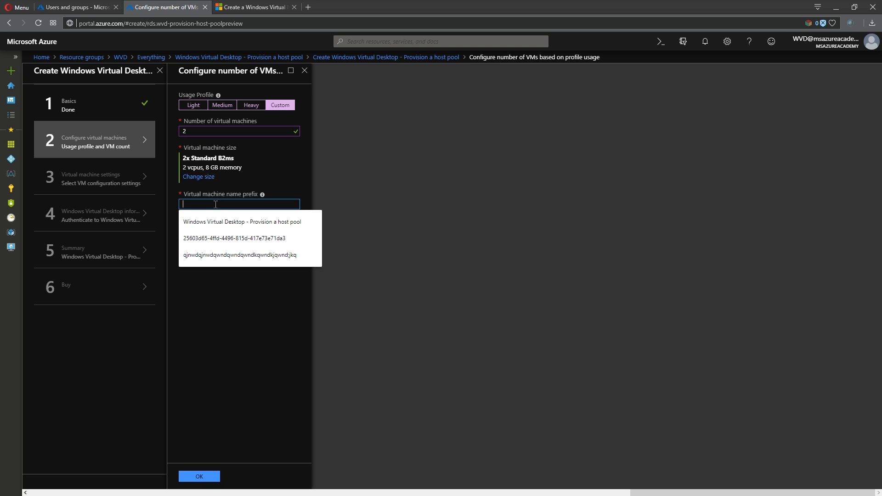
{"action": "left_click", "coordinate": [223, 275]}
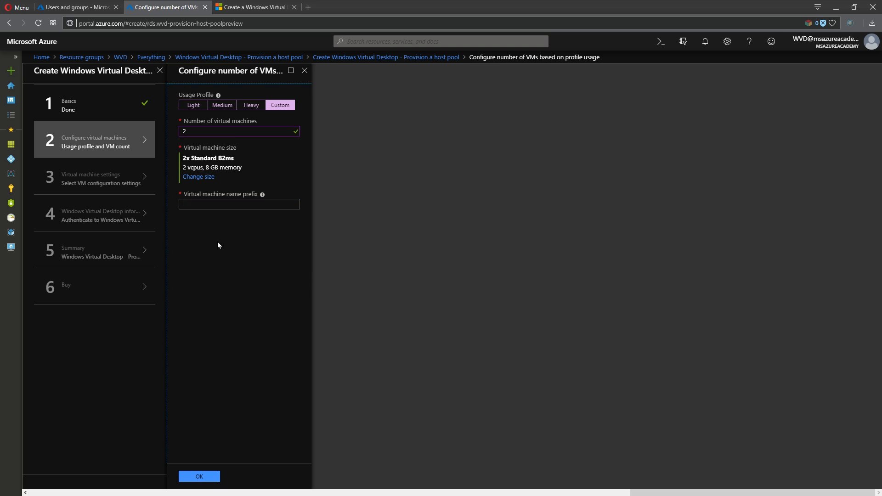
{"action": "left_click", "coordinate": [209, 204]}
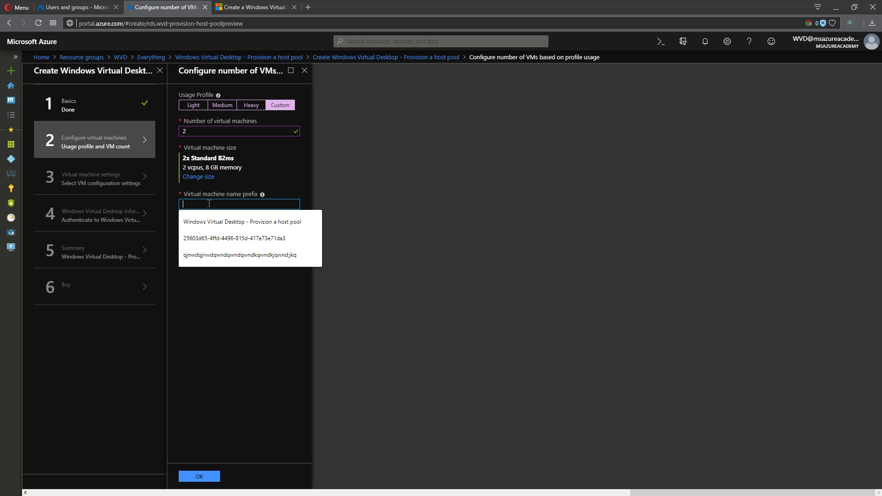
{"action": "type", "text": "MSAA-WVD"}
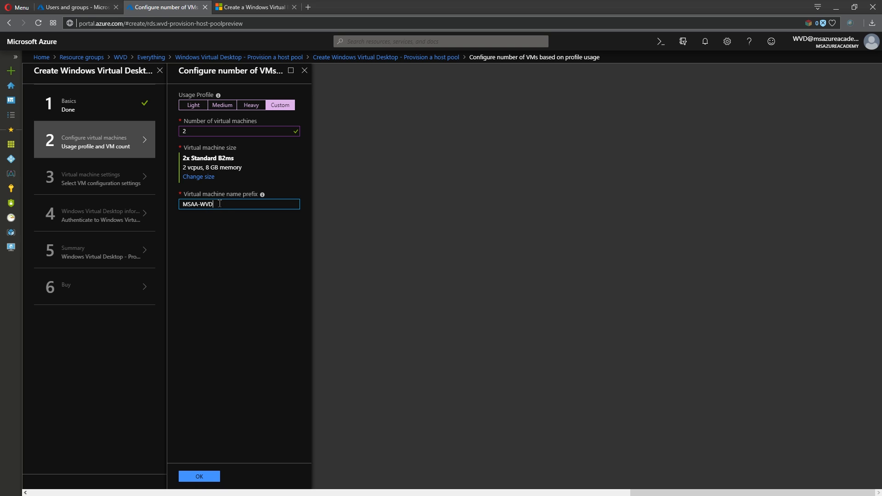
{"action": "type", "text": "0"}
Advance to VM settings and set the image source to Managed image
{"action": "left_click", "coordinate": [199, 476]}
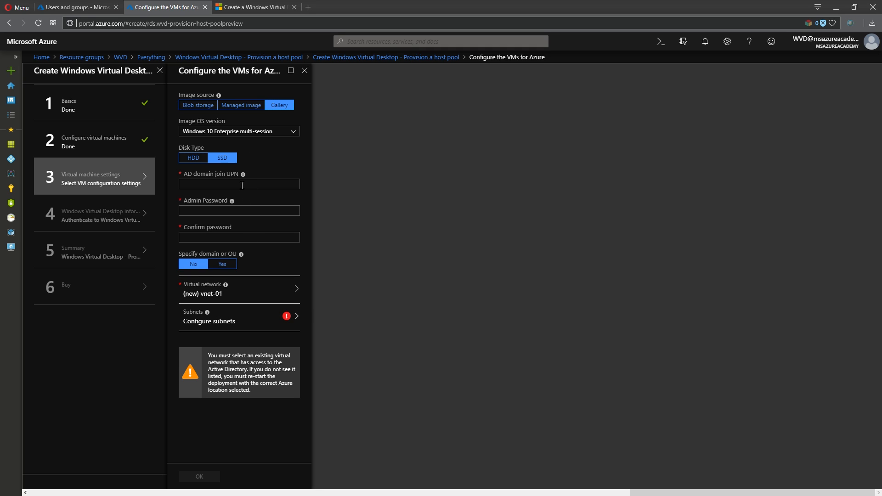
{"action": "left_click", "coordinate": [205, 106]}
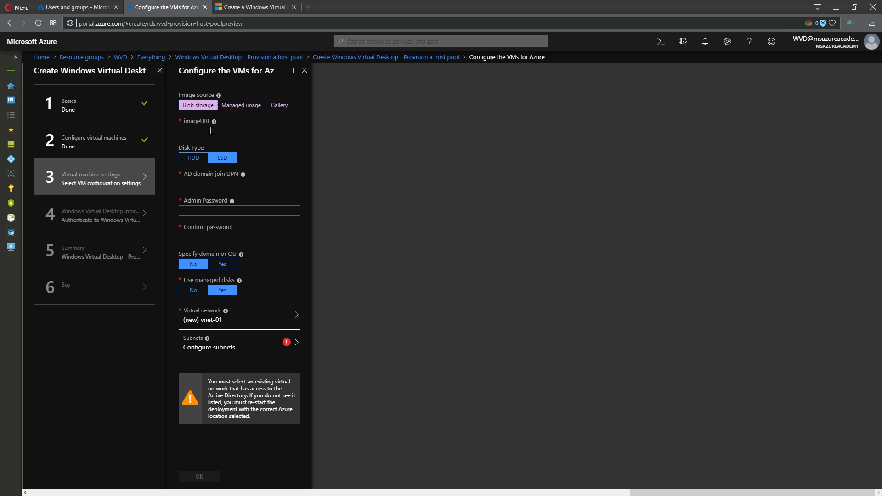
{"action": "left_click", "coordinate": [281, 112]}
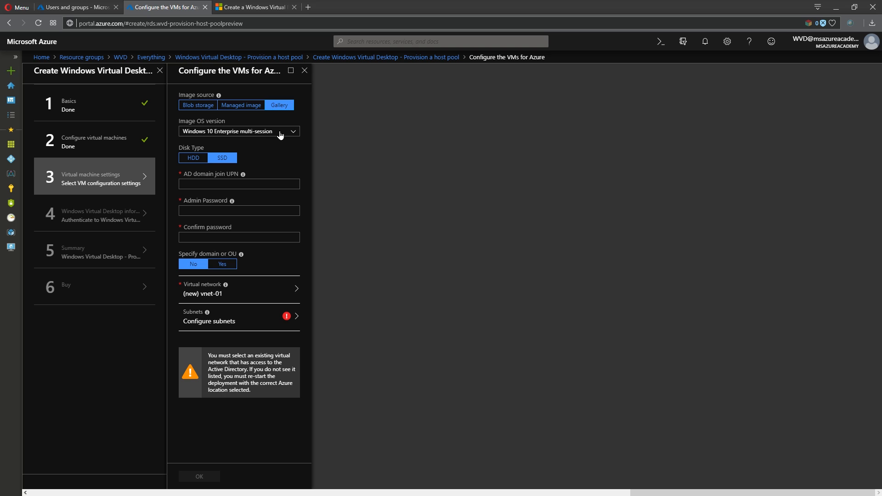
{"action": "left_click", "coordinate": [279, 134]}
{"action": "left_click", "coordinate": [246, 154]}
{"action": "left_click", "coordinate": [242, 105]}
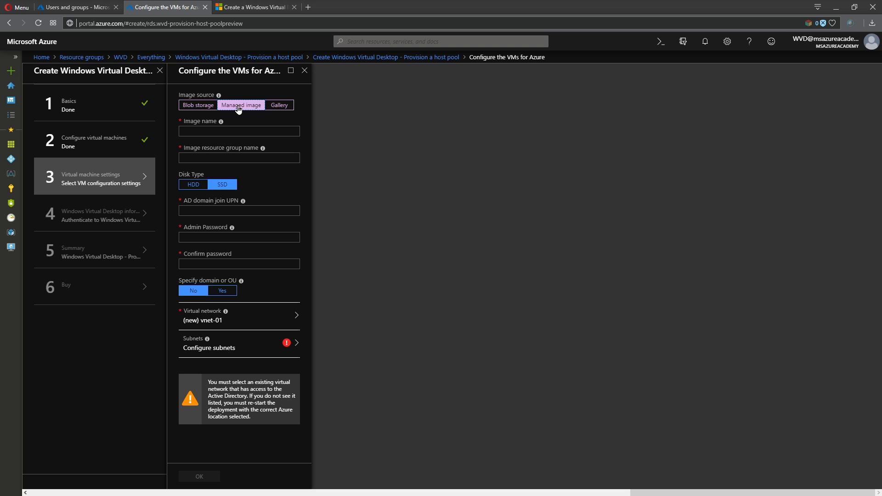
Copy the MSAA-WVD-Image name from the AADDS resource group and return to the image field
{"action": "left_click", "coordinate": [76, 7]}
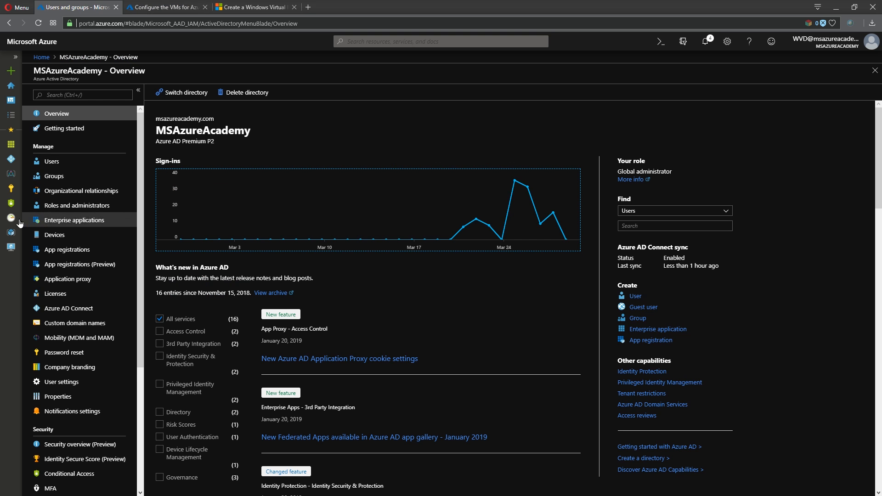
{"action": "left_click", "coordinate": [11, 232]}
{"action": "left_click", "coordinate": [73, 168]}
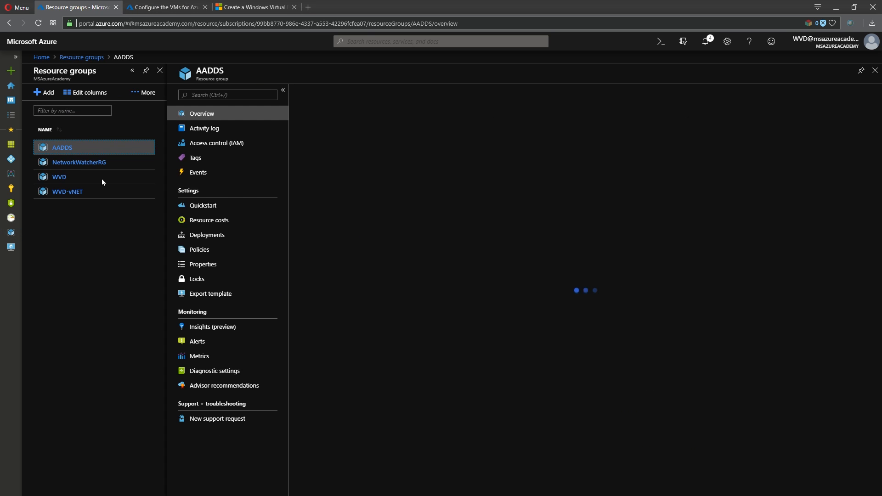
{"action": "left_click_drag", "start_coordinate": [388, 268], "coordinate": [334, 271]}
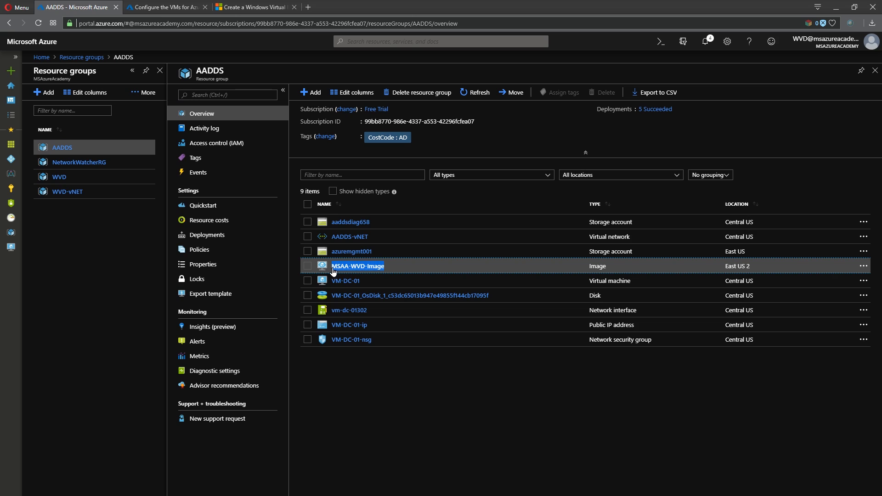
{"action": "left_click", "coordinate": [373, 253]}
{"action": "left_click", "coordinate": [165, 7]}
{"action": "left_click", "coordinate": [236, 157]}
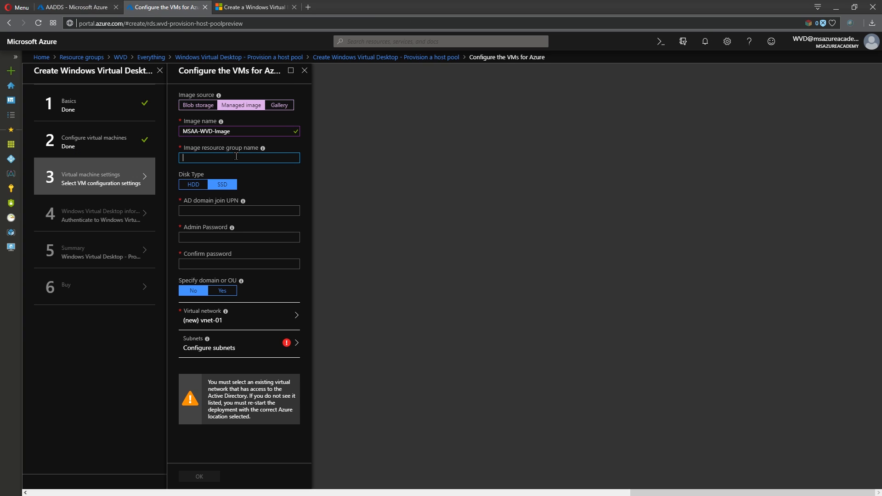
{"action": "type", "text": "AADDS"}
{"action": "left_click", "coordinate": [197, 187]}
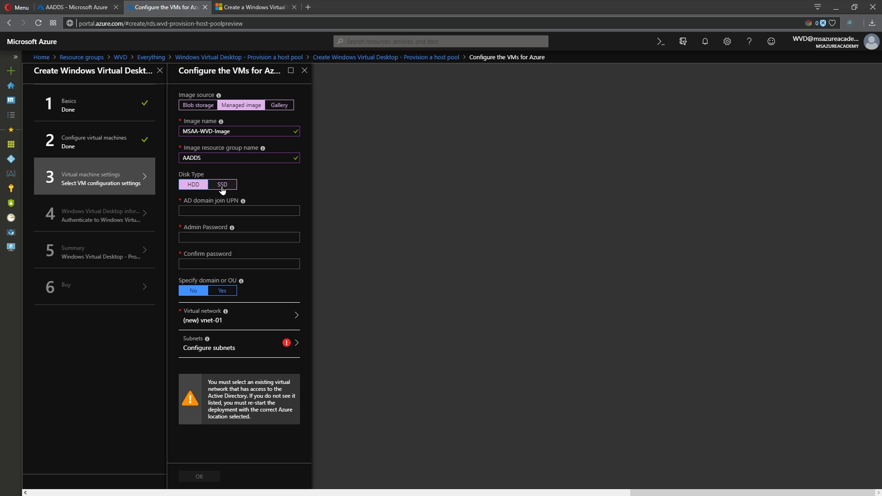
{"action": "left_click", "coordinate": [223, 187]}
{"action": "left_click", "coordinate": [235, 212]}
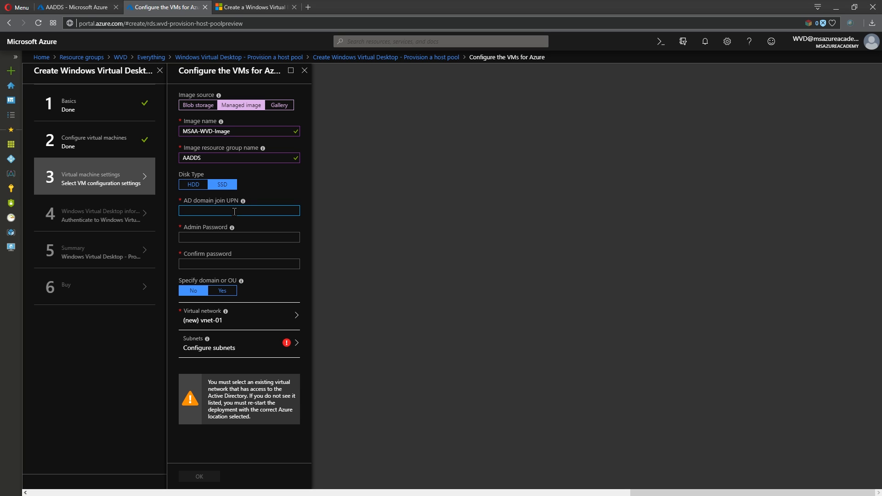
{"action": "key", "text": "ctrl+v"}
{"action": "left_click", "coordinate": [241, 237]}
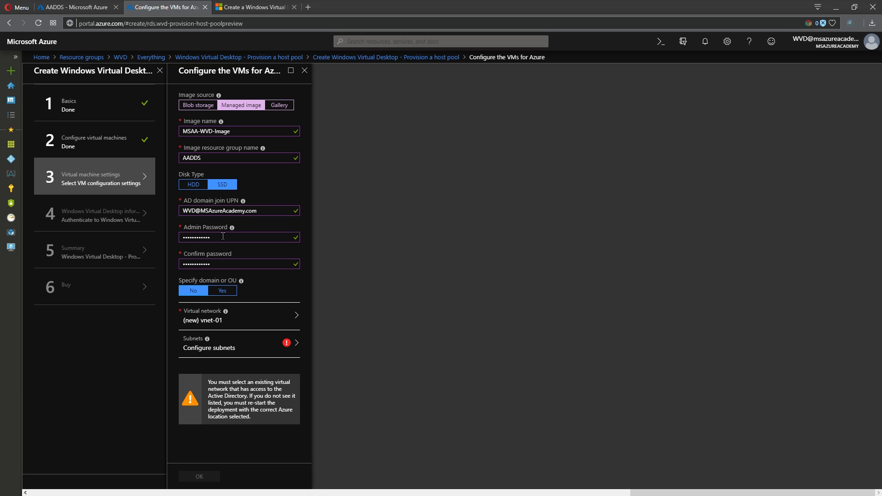
{"action": "mouse_move", "coordinate": [232, 228]}
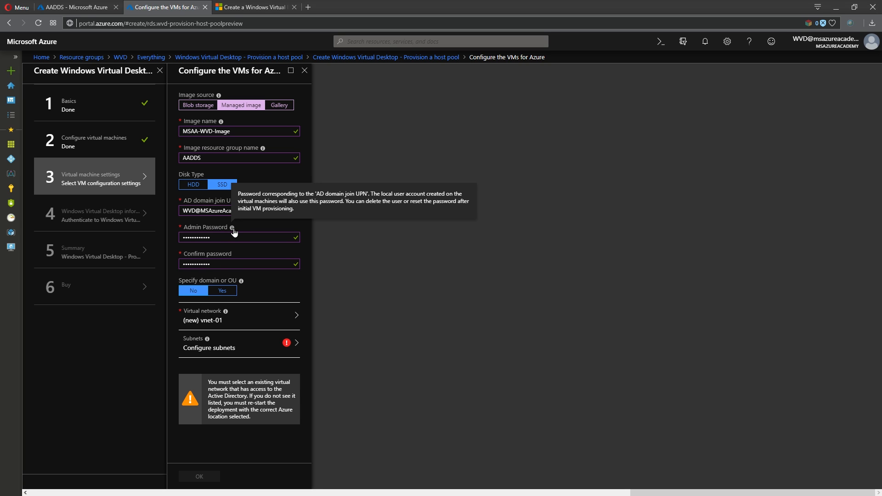
{"action": "left_click", "coordinate": [228, 236]}
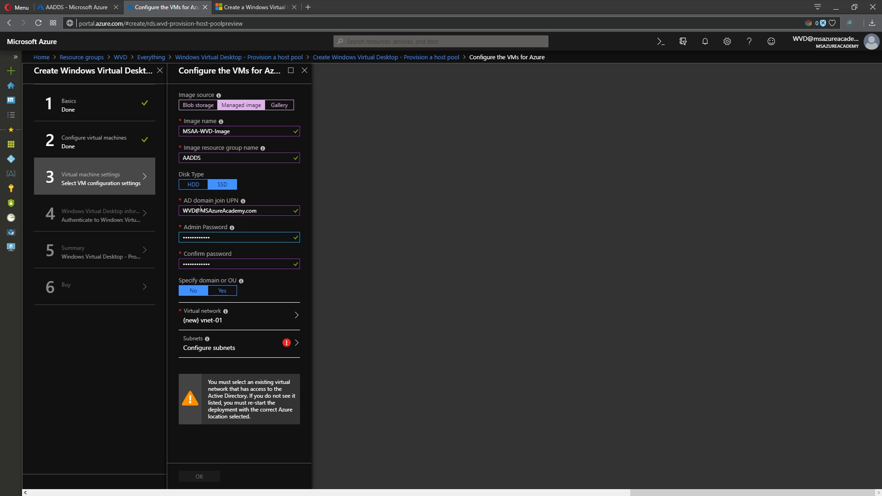
{"action": "left_click_drag", "start_coordinate": [201, 210], "coordinate": [273, 208]}
{"action": "left_click", "coordinate": [223, 291]}
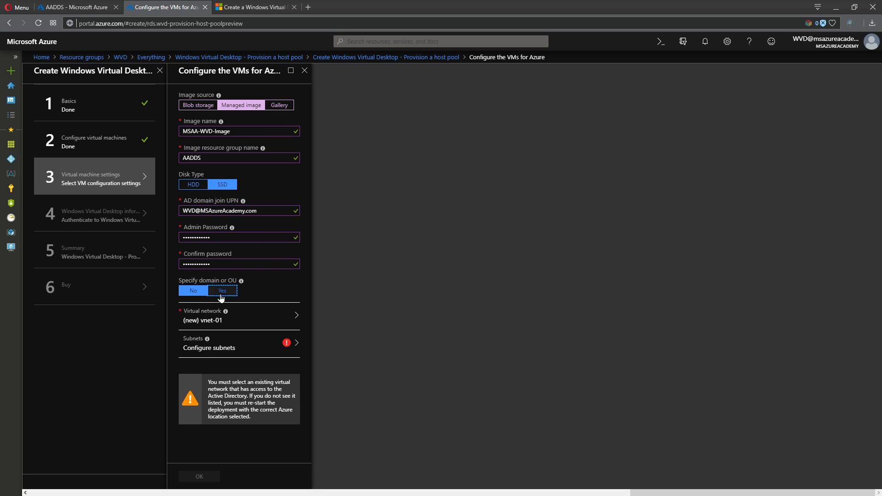
{"action": "double_click", "coordinate": [220, 327]}
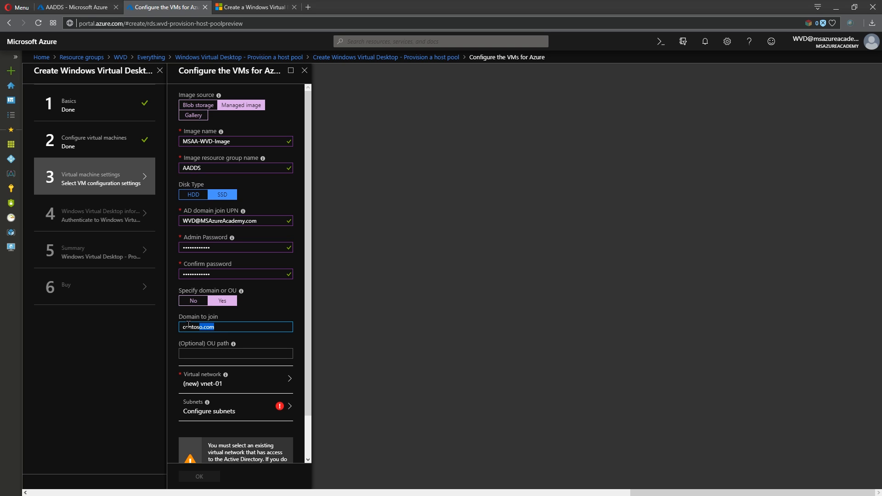
{"action": "left_click", "coordinate": [212, 352]}
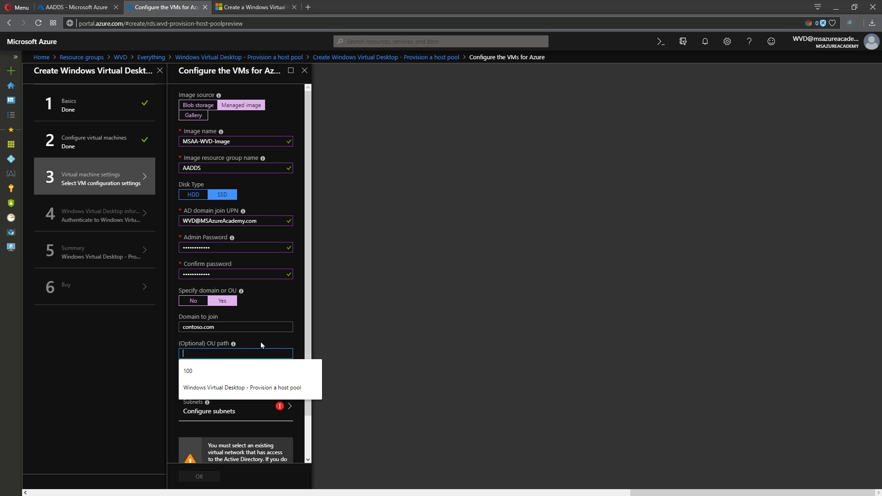
{"action": "left_click", "coordinate": [332, 321]}
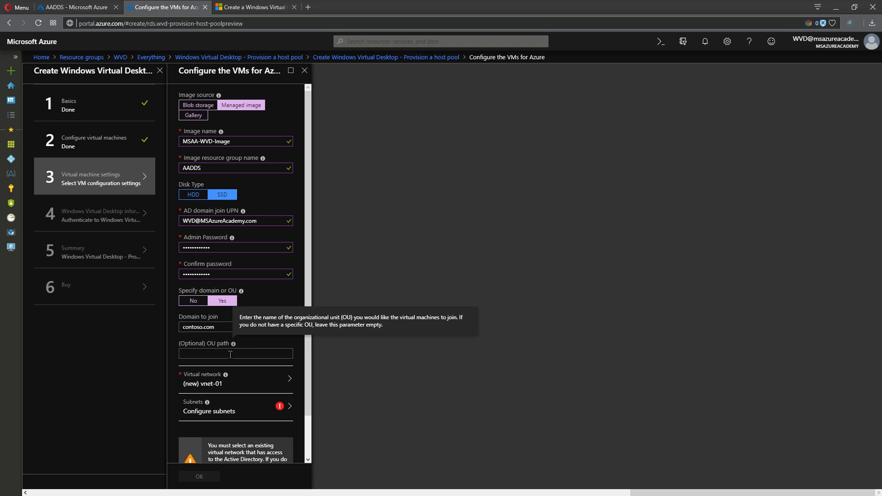
{"action": "left_click", "coordinate": [193, 301]}
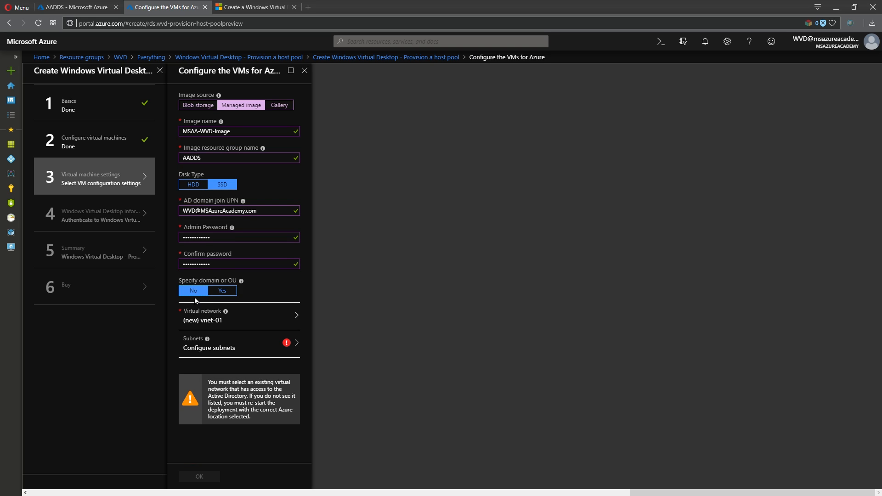
Place the VMs on virtual network qwe-vnet01 with subnet qweHostPool and confirm VM settings
{"action": "left_click", "coordinate": [265, 323]}
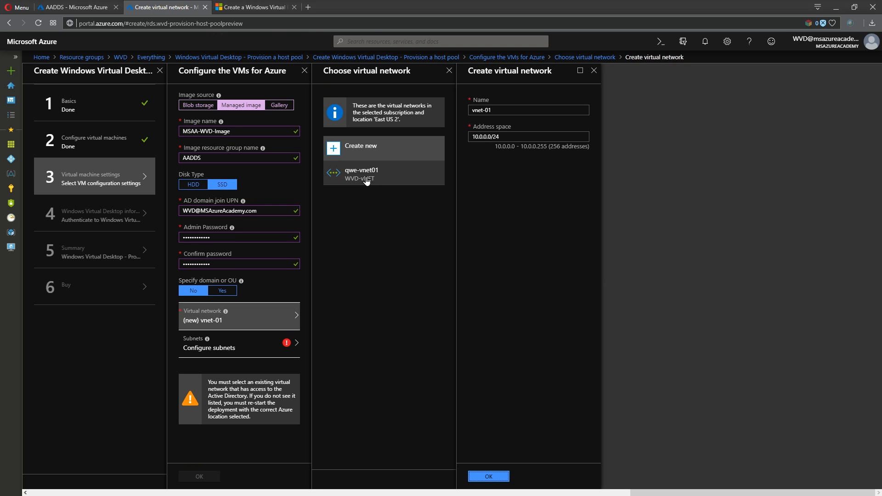
{"action": "left_click", "coordinate": [363, 174]}
{"action": "left_click", "coordinate": [260, 337]}
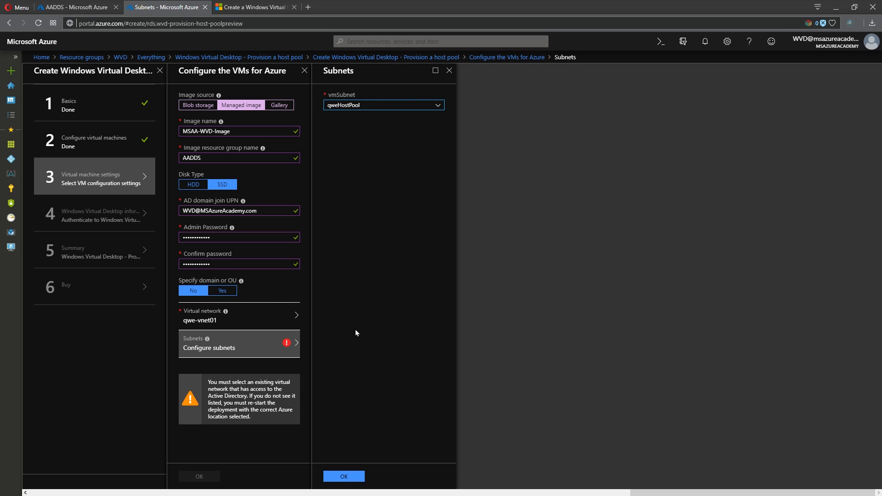
{"action": "left_click", "coordinate": [343, 476]}
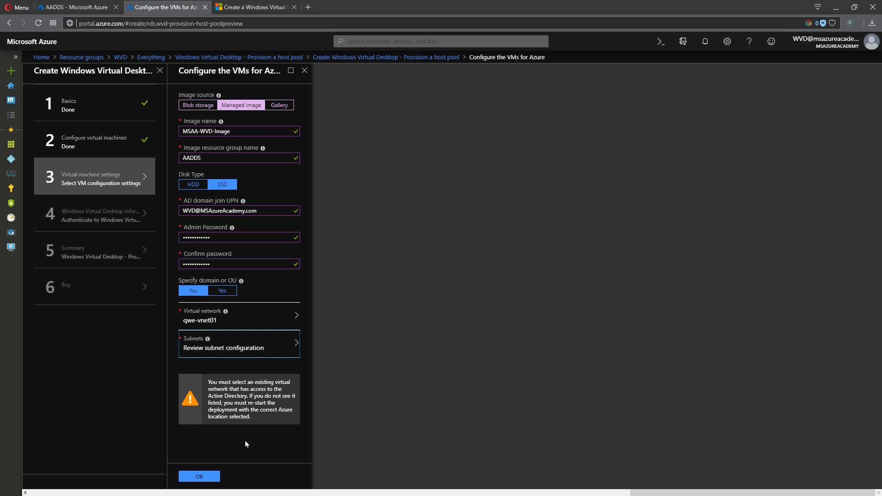
{"action": "left_click", "coordinate": [201, 477]}
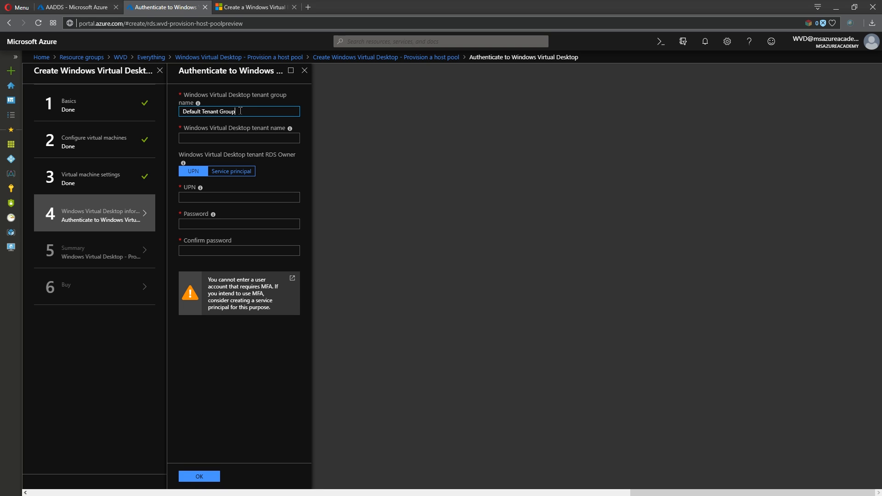
Enter MSAA-Tenant as tenant name and check the Windows Virtual Desktop app's TenantCreator users
{"action": "left_click", "coordinate": [288, 137]}
{"action": "key", "text": "ctrl+v"}
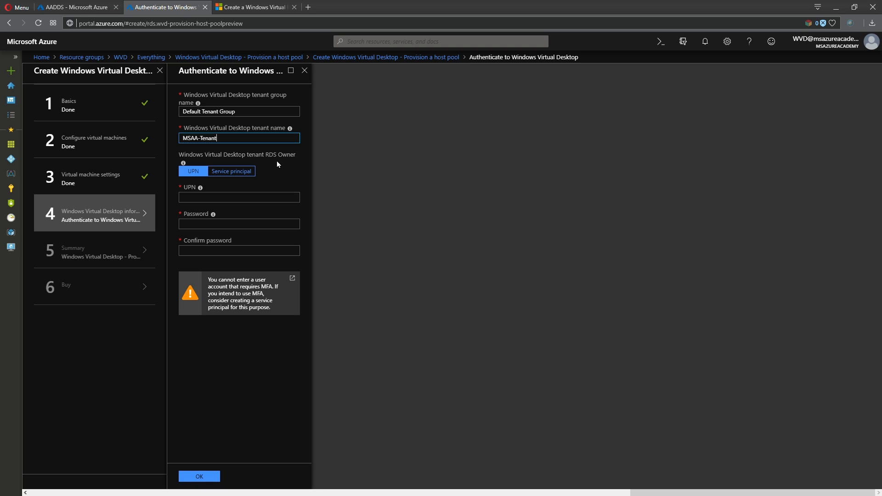
{"action": "left_click", "coordinate": [75, 7]}
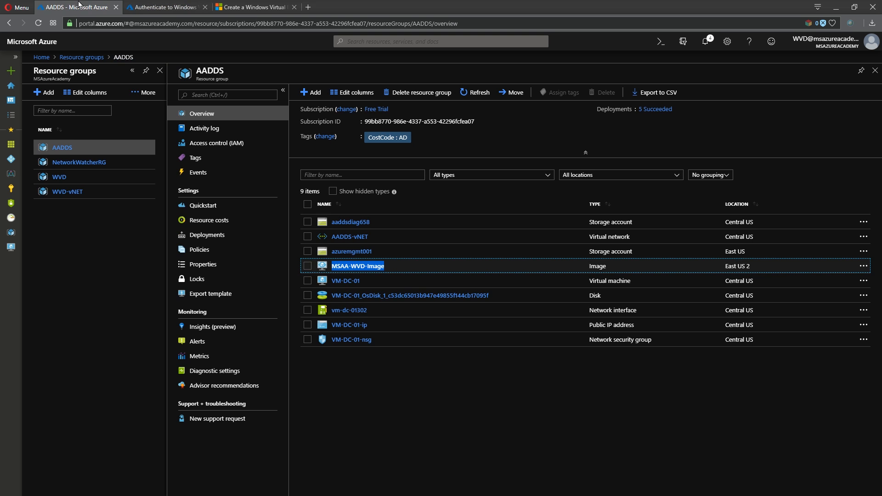
{"action": "left_click", "coordinate": [11, 159]}
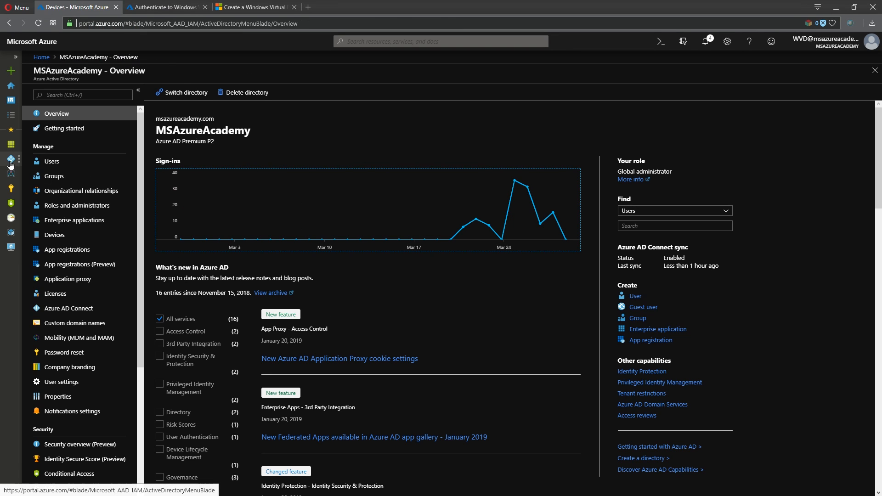
{"action": "left_click", "coordinate": [61, 219]}
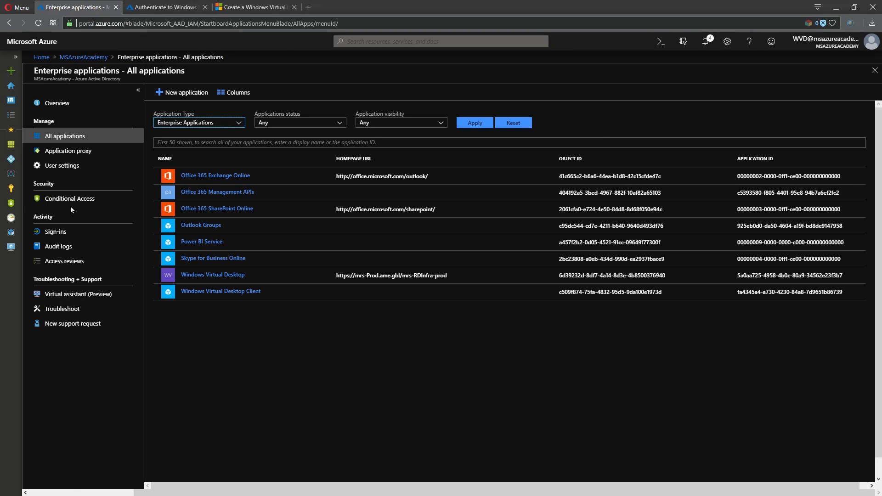
{"action": "left_click", "coordinate": [193, 276]}
{"action": "left_click", "coordinate": [68, 180]}
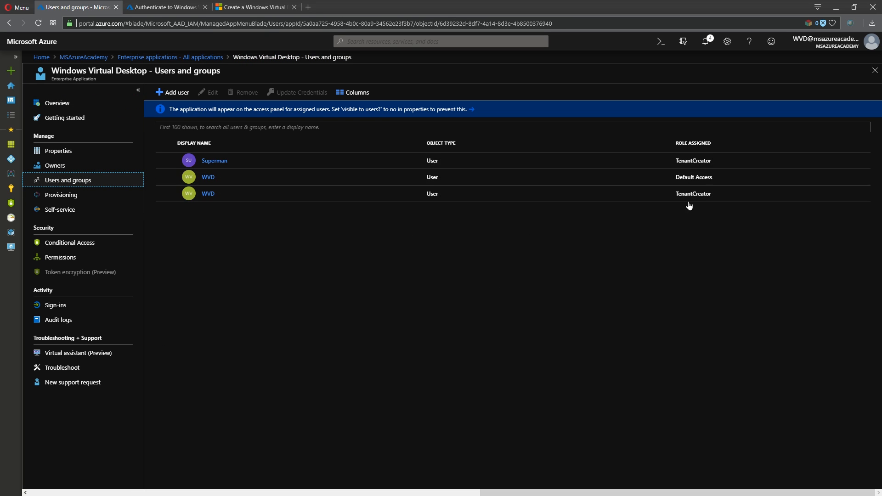
{"action": "left_click", "coordinate": [173, 6]}
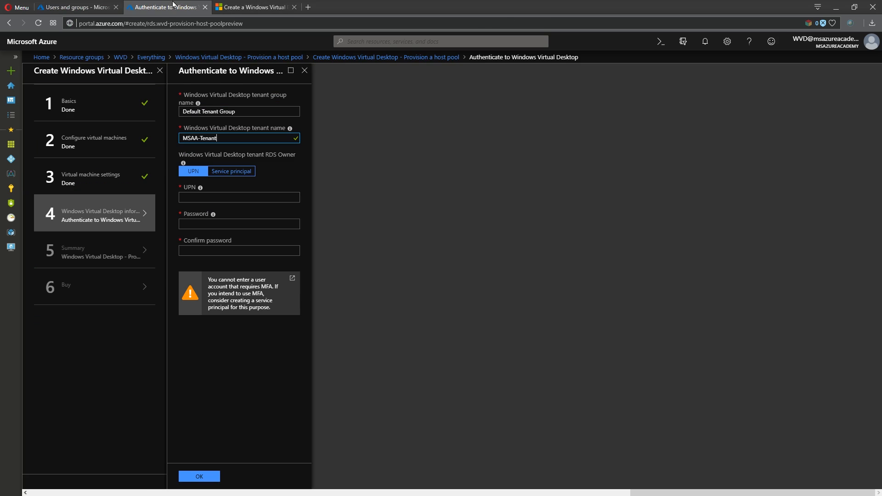
Autofill the owner UPN and password, switch RDS owner to Service principal, and return to Users and groups
{"action": "left_click", "coordinate": [217, 197]}
{"action": "type", "text": "WVD"}
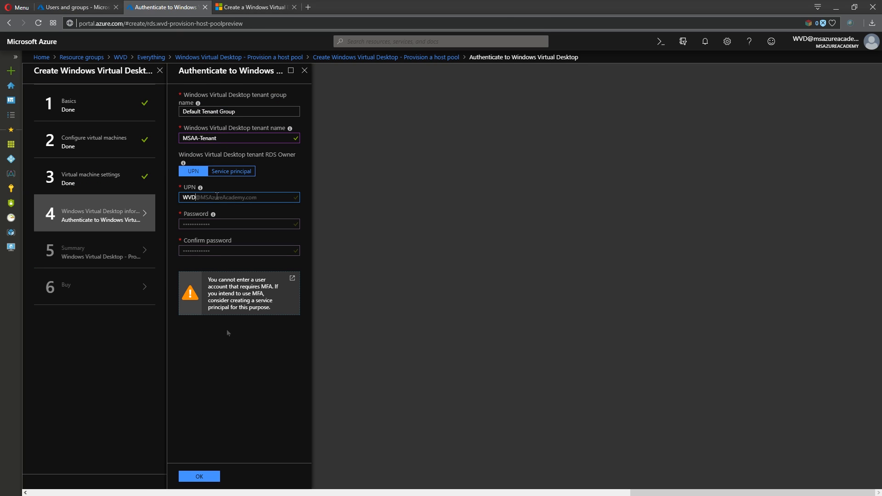
{"action": "key", "text": "Return"}
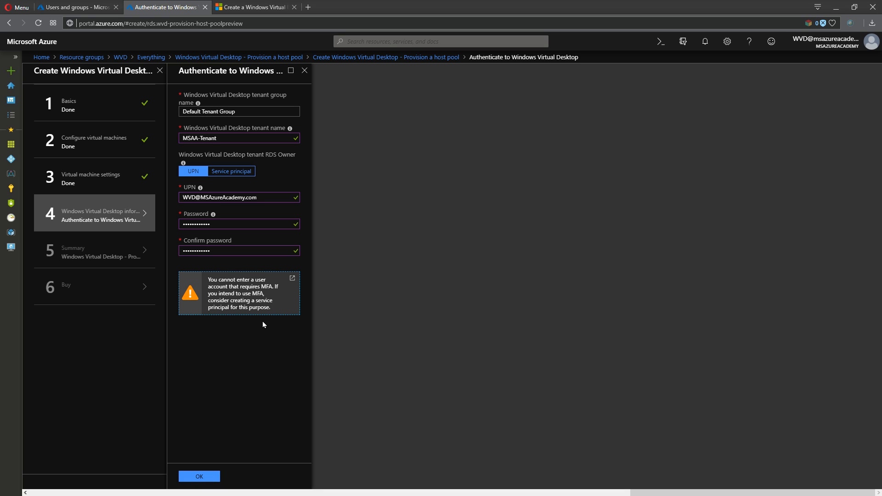
{"action": "left_click", "coordinate": [246, 175]}
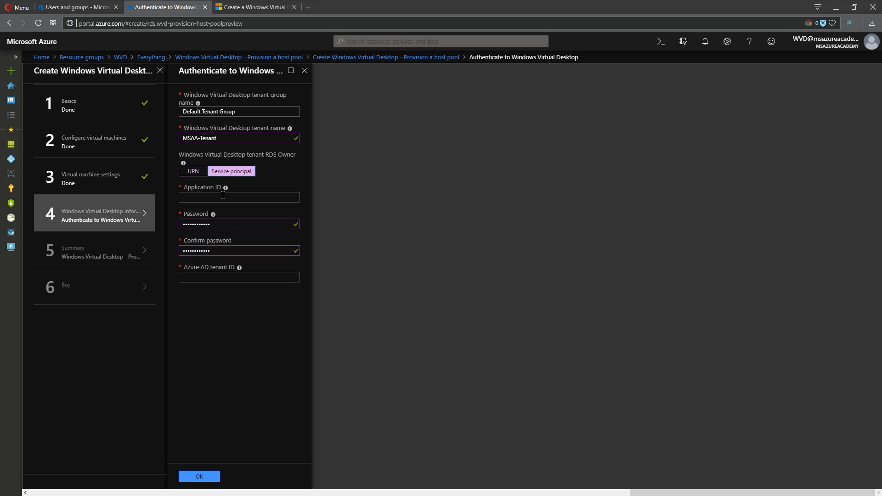
{"action": "left_click", "coordinate": [78, 7]}
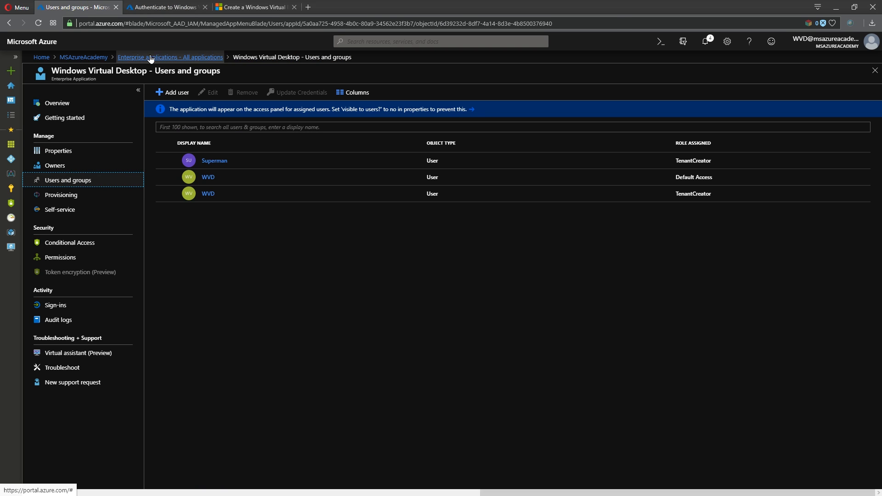
Start a new app registration named test and begin entering its sign-on URL
{"action": "left_click", "coordinate": [83, 57]}
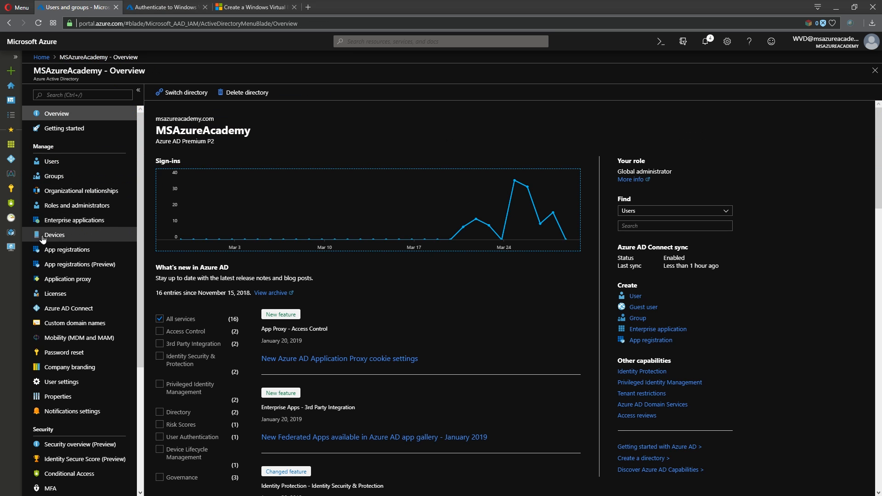
{"action": "left_click", "coordinate": [69, 251]}
{"action": "left_click", "coordinate": [186, 91]}
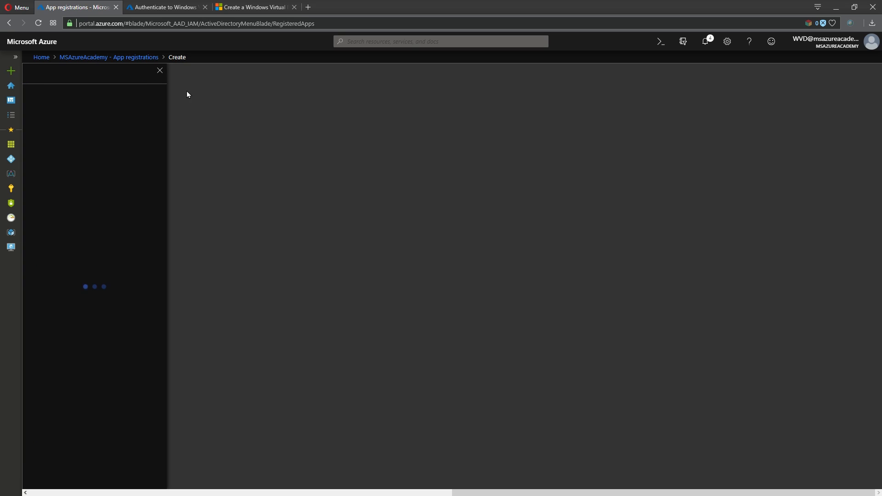
{"action": "type", "text": "test"}
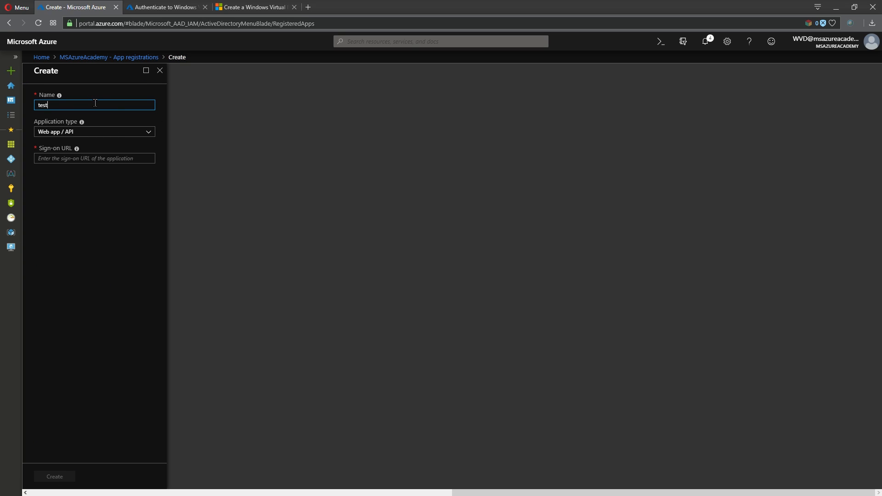
{"action": "left_click", "coordinate": [66, 158]}
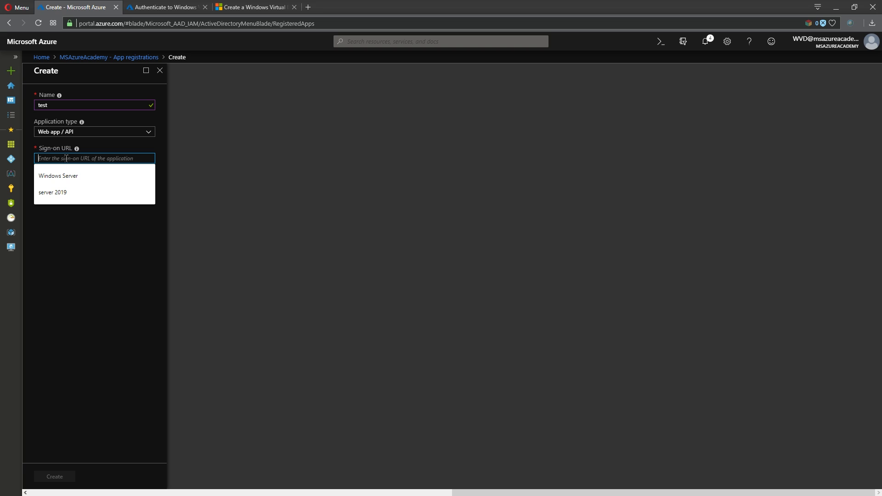
{"action": "type", "text": "h"}
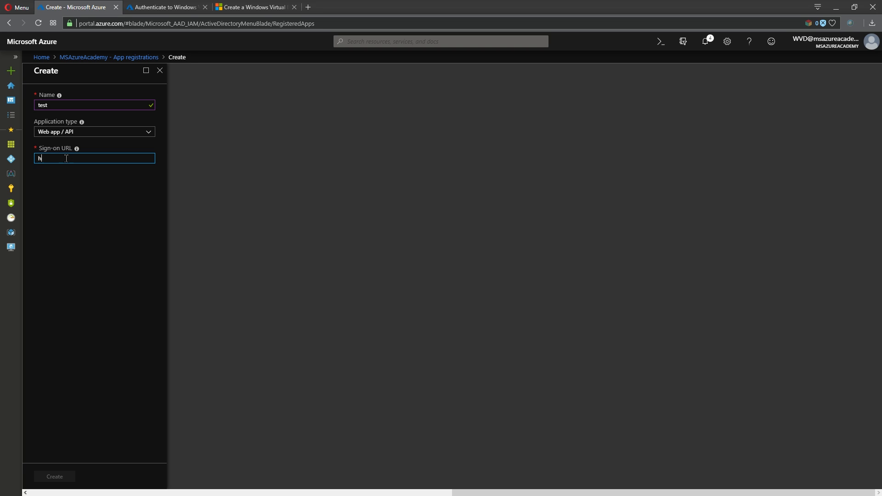
{"action": "type", "text": "ttp"}
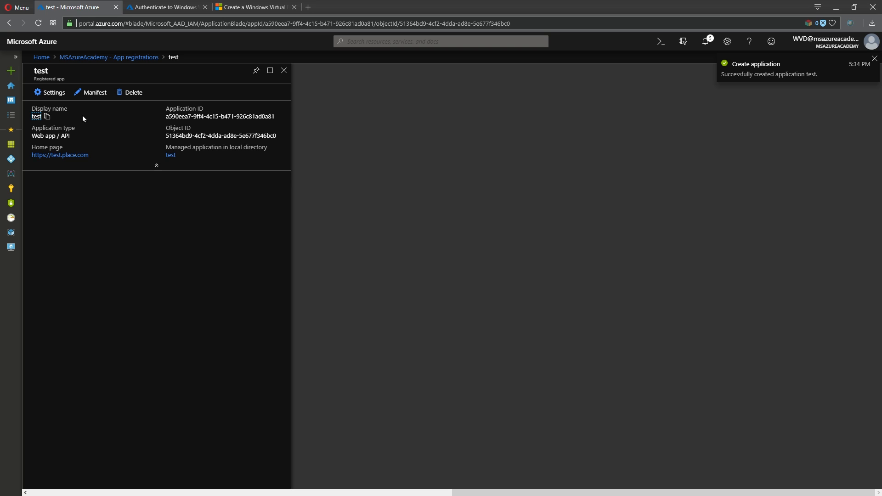
Add a never-expiring password key described 'password' to the test app, enter a key value, and save it
{"action": "left_click", "coordinate": [49, 92]}
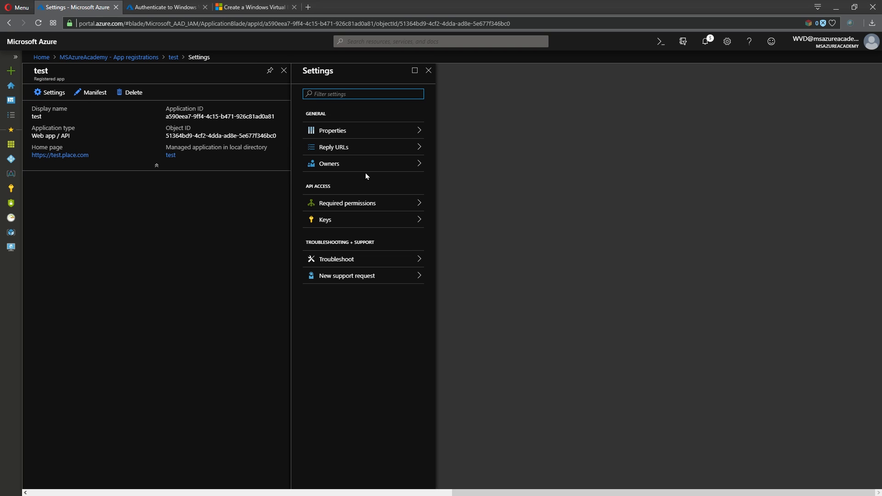
{"action": "left_click", "coordinate": [347, 220]}
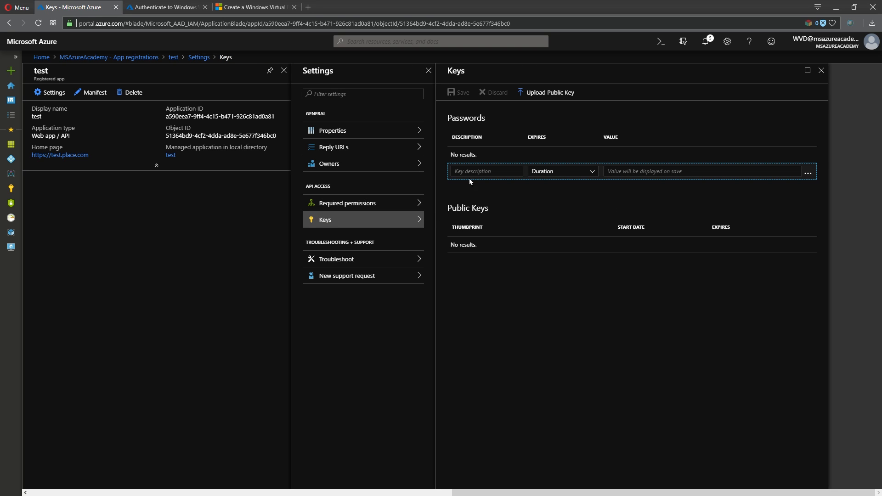
{"action": "left_click", "coordinate": [486, 170]}
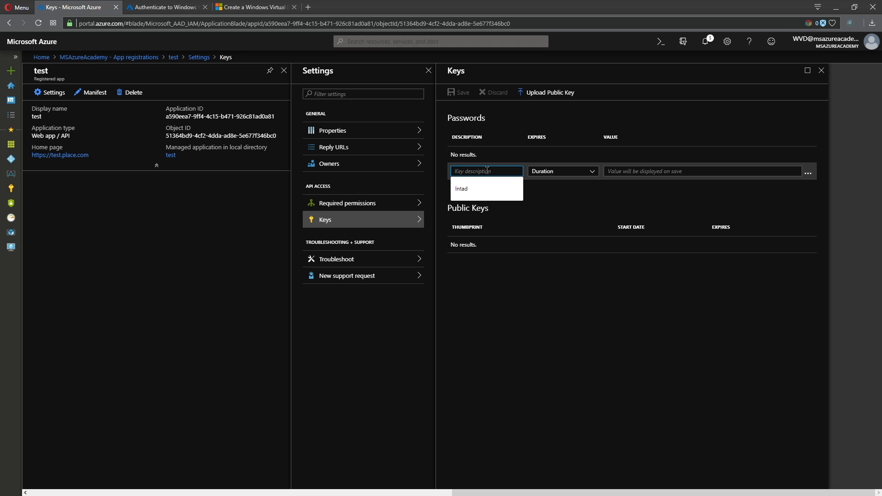
{"action": "type", "text": "password"}
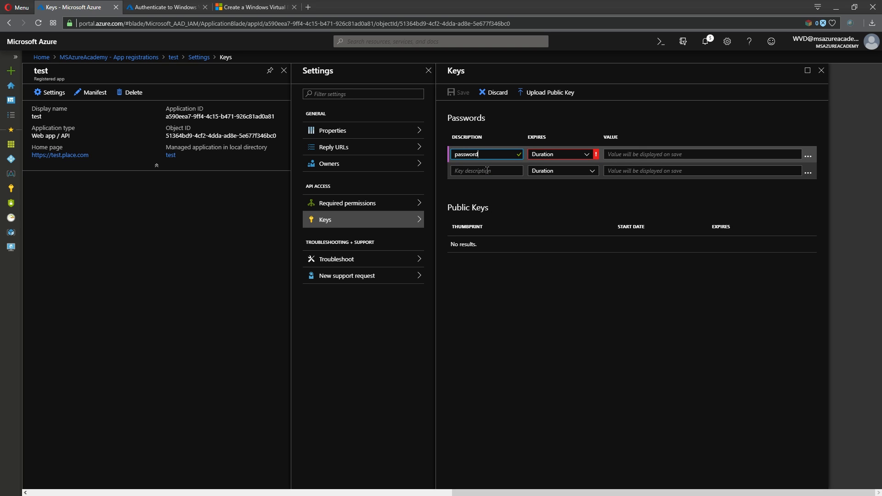
{"action": "key", "text": "Tab"}
{"action": "left_click", "coordinate": [568, 159]}
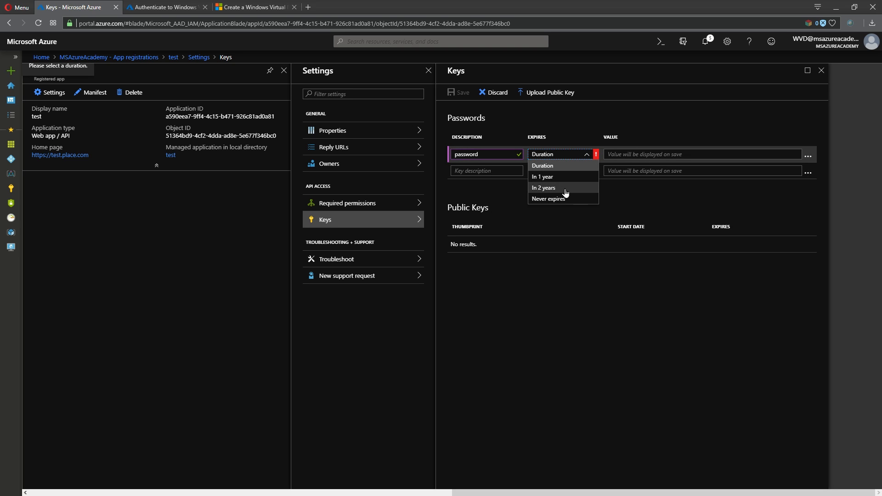
{"action": "left_click", "coordinate": [560, 203]}
{"action": "left_click", "coordinate": [626, 154]}
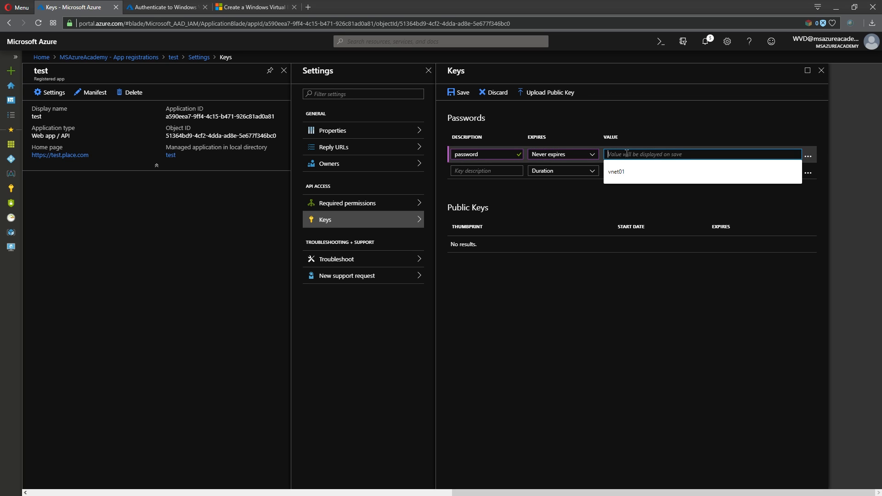
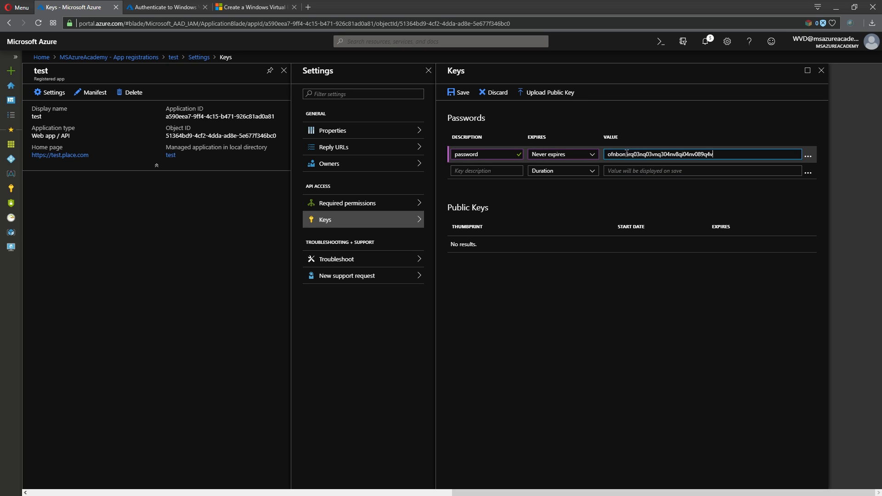
{"action": "left_click", "coordinate": [458, 91]}
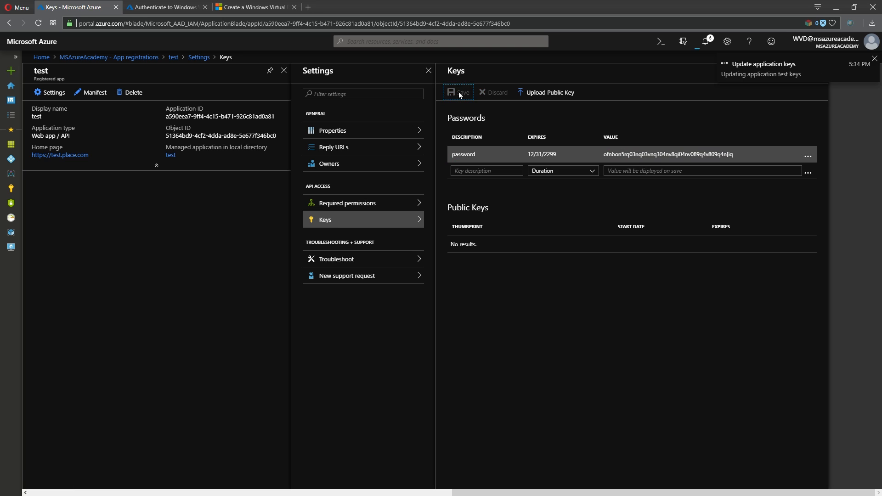
Copy the generated key value, reopen the app's keys, and return to the host-pool authentication form
{"action": "left_click_drag", "start_coordinate": [603, 172], "coordinate": [734, 167]}
{"action": "left_click", "coordinate": [677, 159]}
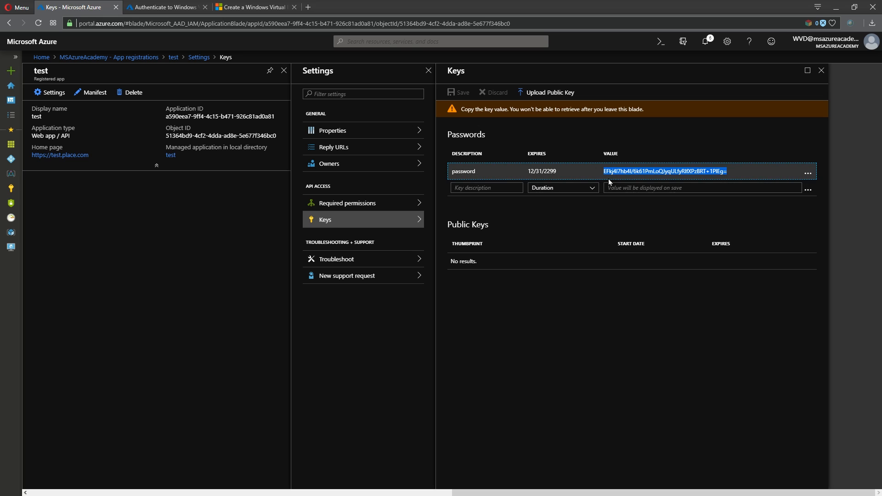
{"action": "left_click", "coordinate": [820, 71]}
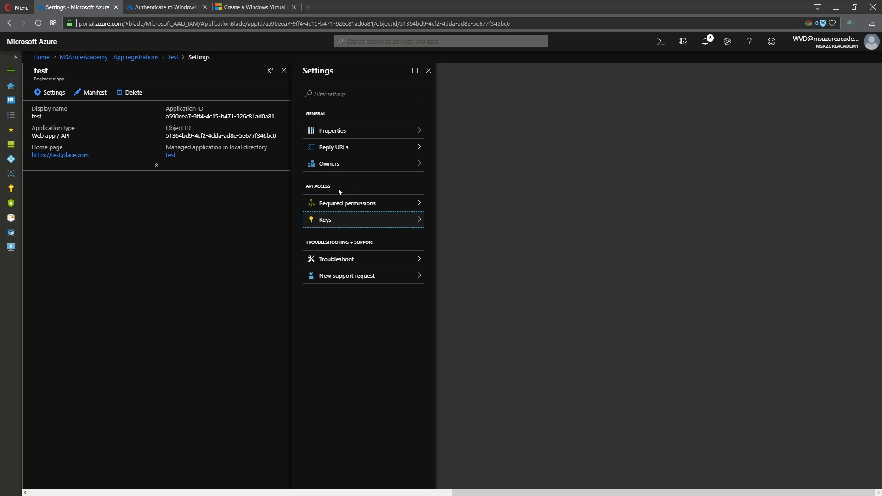
{"action": "left_click", "coordinate": [324, 220]}
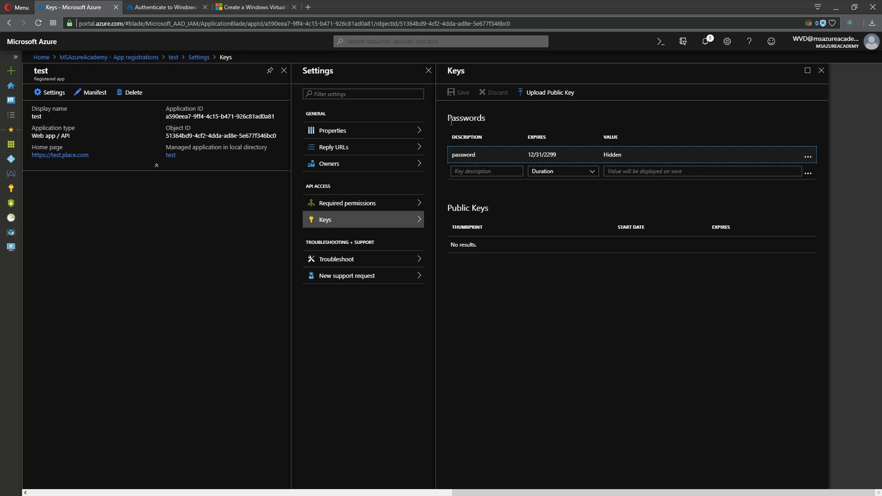
{"action": "left_click", "coordinate": [163, 7]}
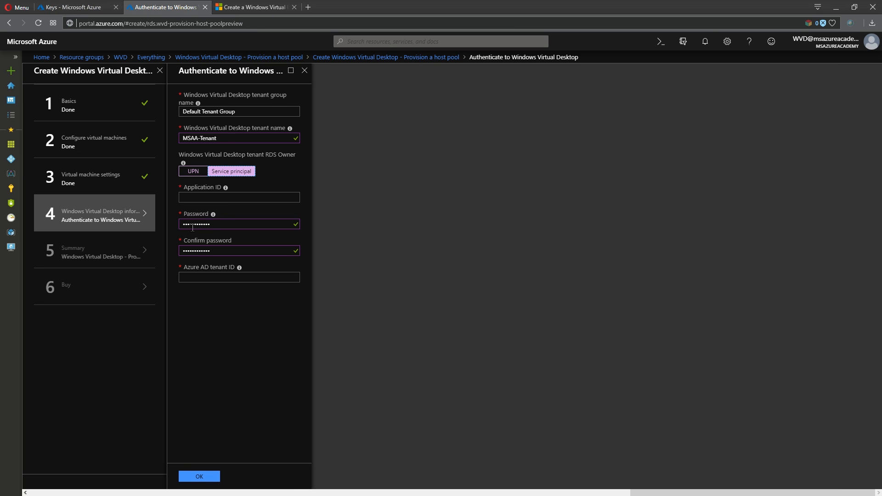
Go from the app's keys page back to app registrations and open the App registrations (Preview) list
{"action": "left_click", "coordinate": [91, 8]}
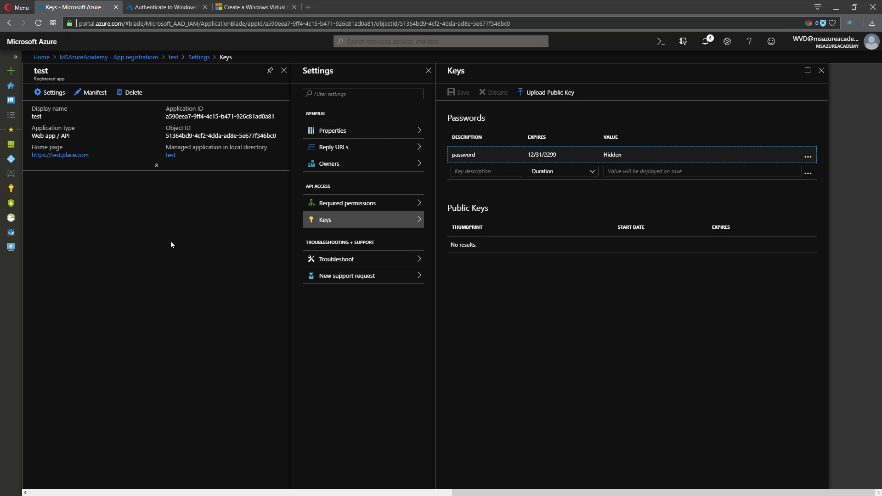
{"action": "left_click", "coordinate": [165, 7]}
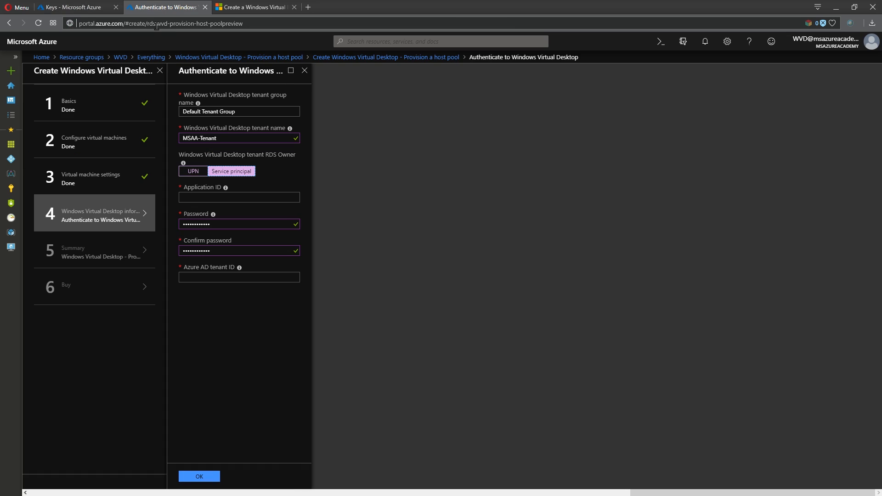
{"action": "left_click", "coordinate": [94, 6]}
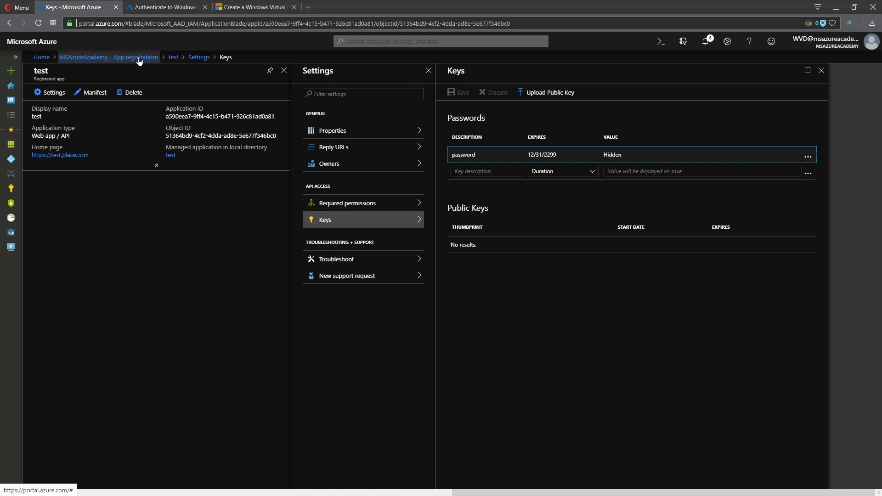
{"action": "left_click", "coordinate": [139, 60]}
{"action": "left_click", "coordinate": [84, 265]}
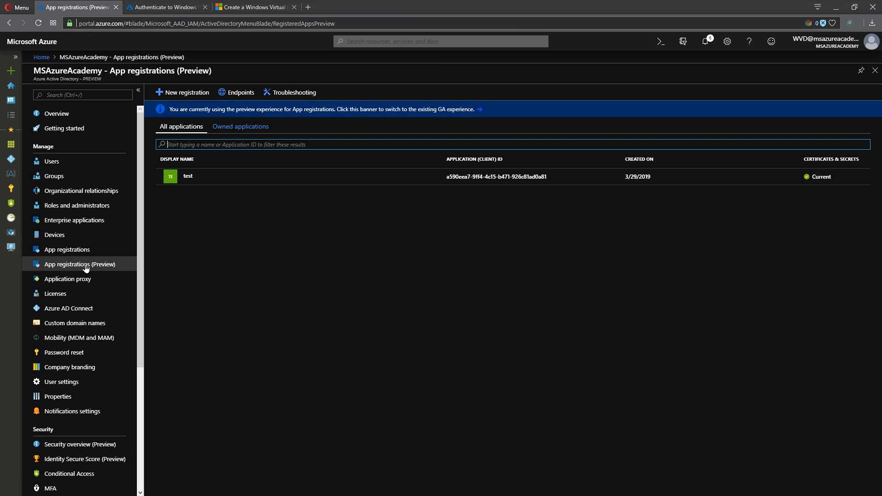
Add a client secret named 'test' expiring in 2 years to the test app and copy its value
{"action": "left_click", "coordinate": [188, 176]}
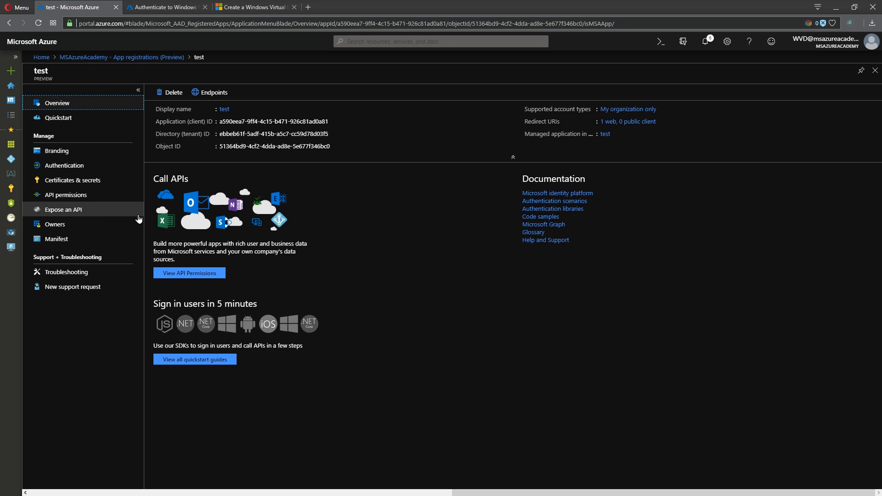
{"action": "left_click", "coordinate": [80, 183]}
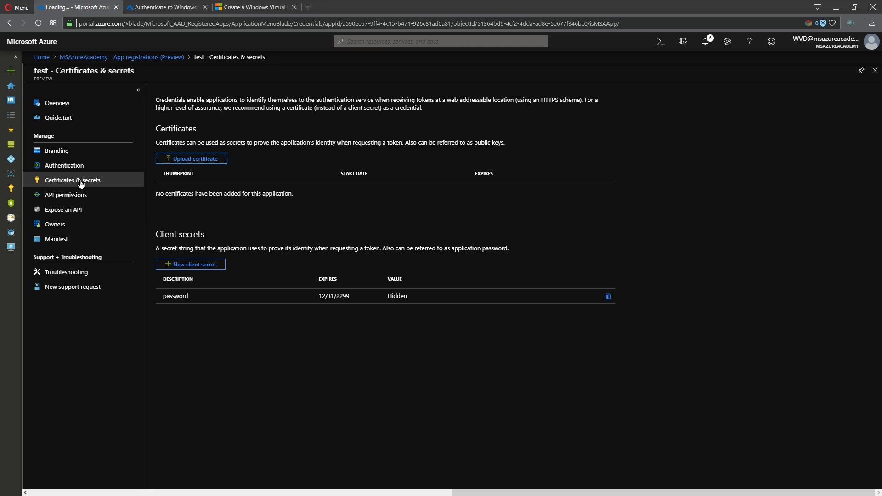
{"action": "left_click", "coordinate": [184, 265]}
{"action": "type", "text": "test"}
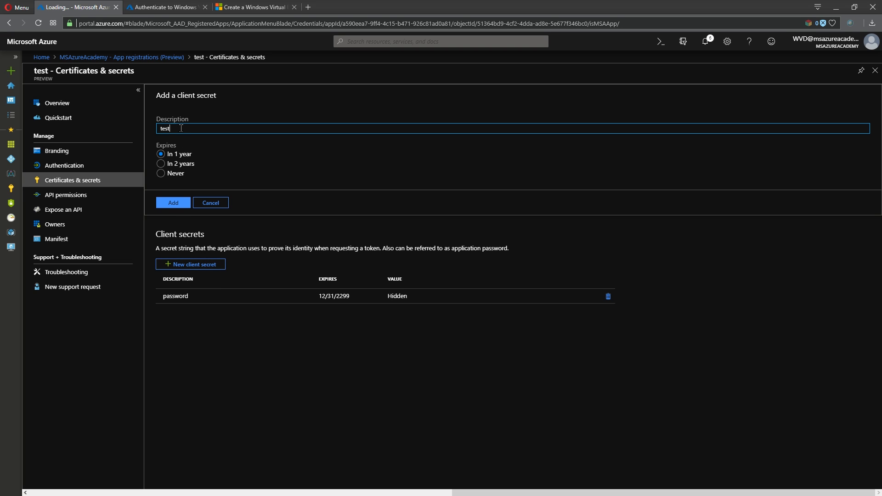
{"action": "left_click", "coordinate": [160, 165]}
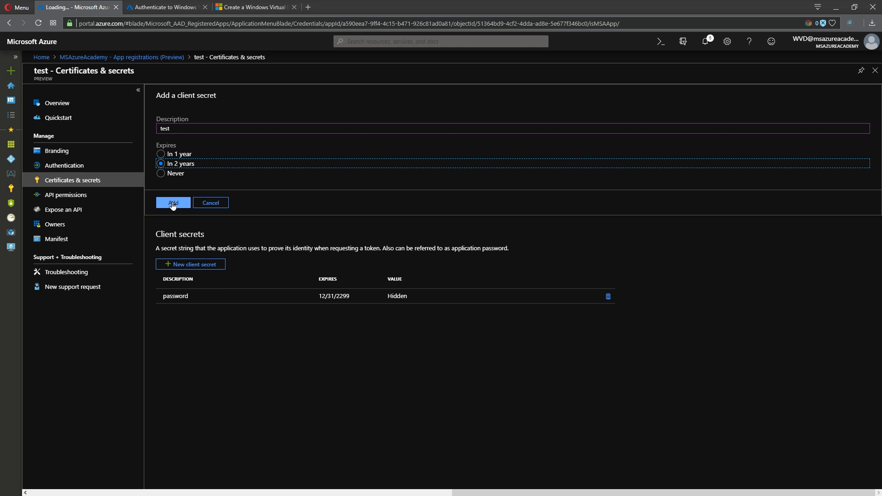
{"action": "left_click", "coordinate": [173, 203]}
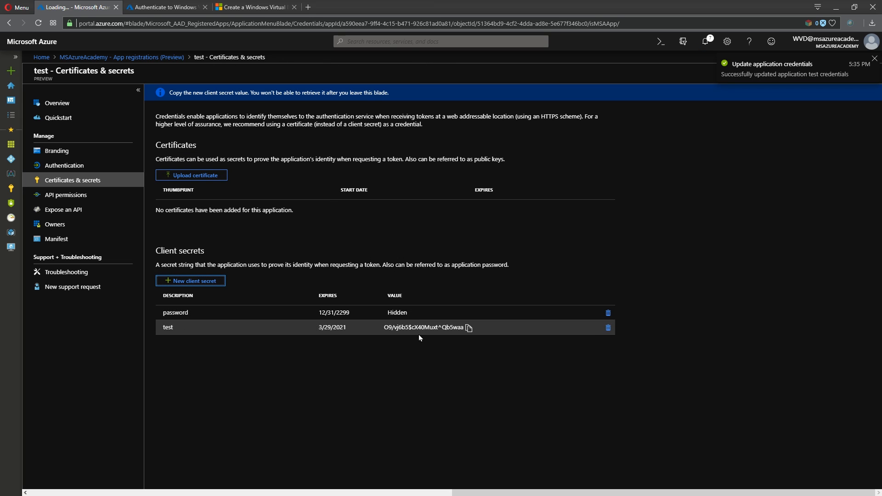
{"action": "left_click", "coordinate": [469, 328]}
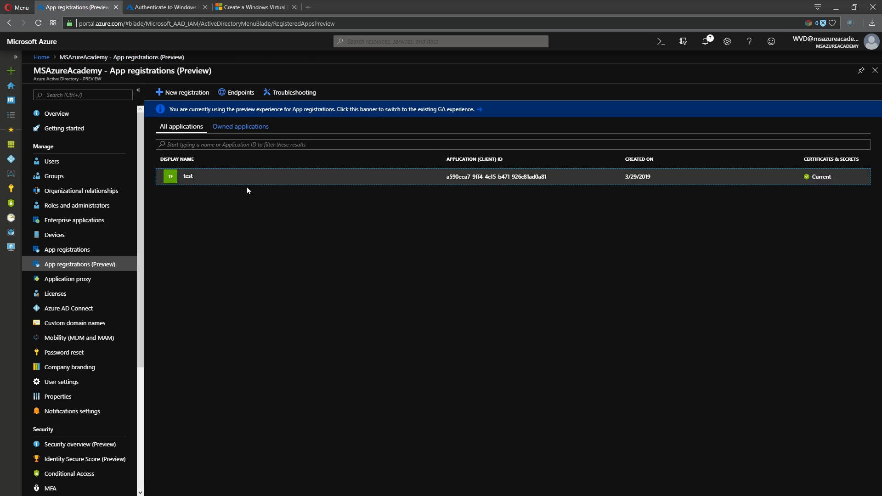
Delete the 'test' client secret and return to the host-pool authentication form
{"action": "left_click", "coordinate": [187, 176]}
{"action": "left_click", "coordinate": [106, 180]}
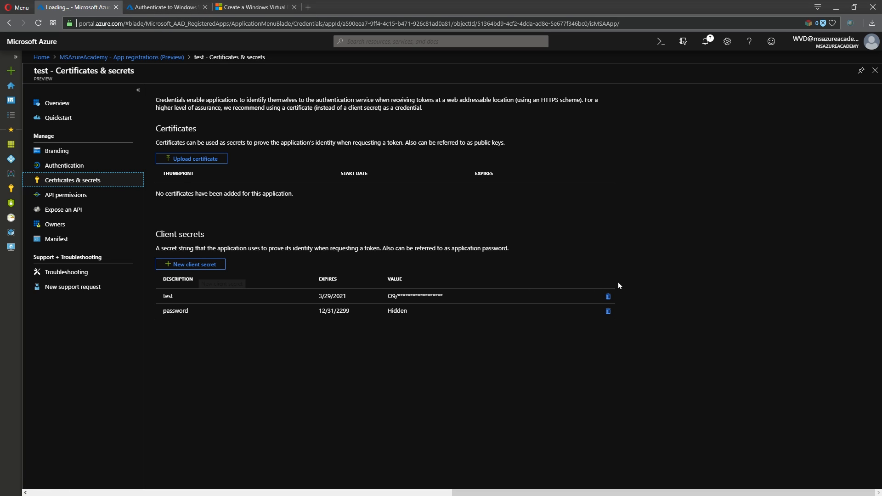
{"action": "left_click", "coordinate": [607, 297]}
{"action": "left_click", "coordinate": [172, 138]}
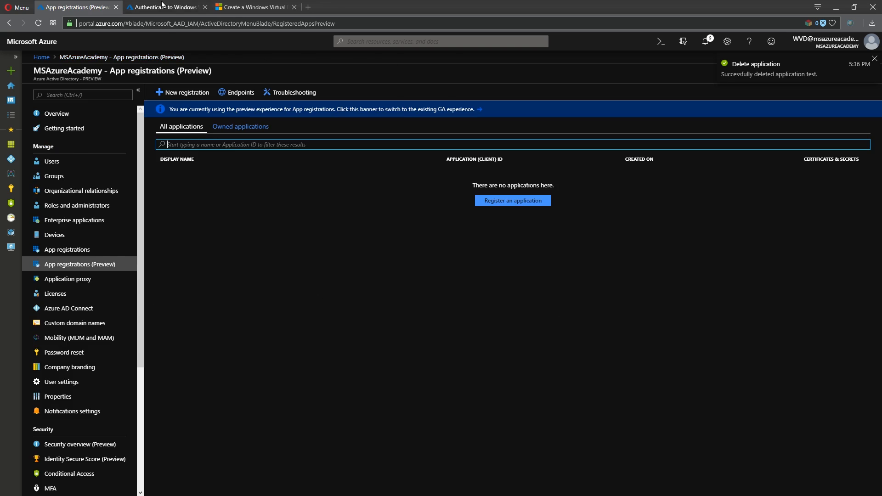
{"action": "left_click", "coordinate": [166, 7]}
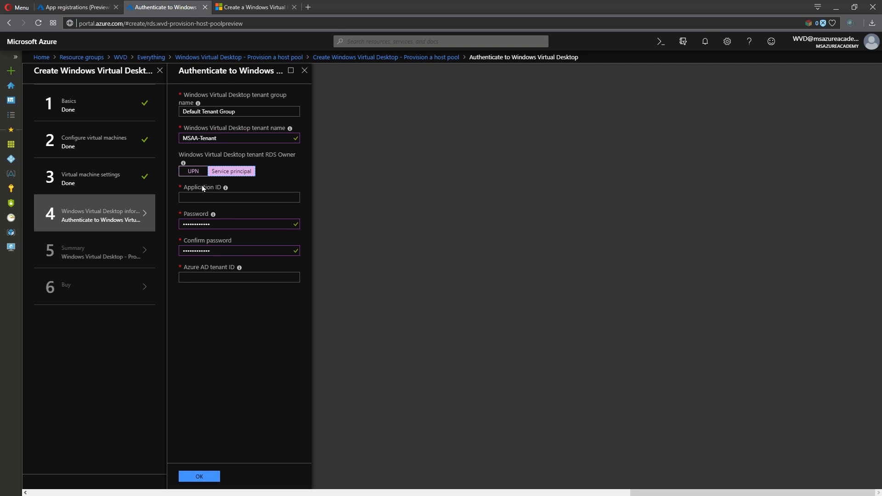
Set a UPN account as RDS owner, accept the validated summary, and create the host pool deployment
{"action": "left_click", "coordinate": [193, 171]}
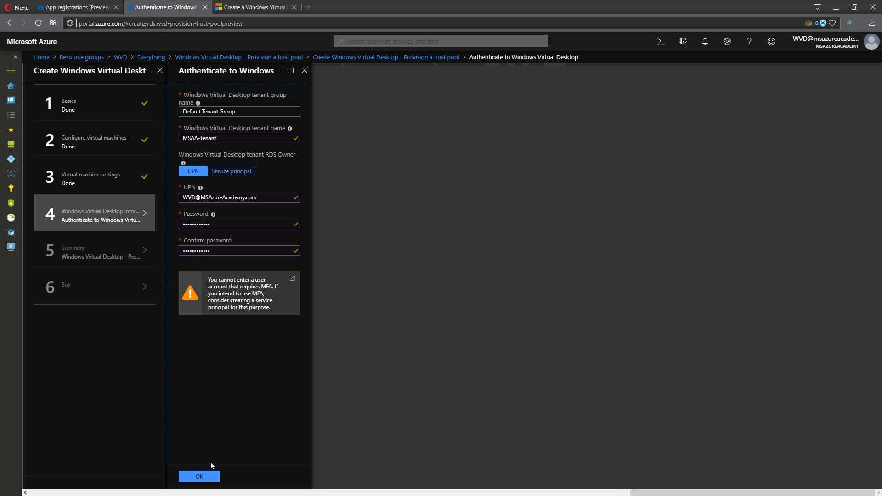
{"action": "left_click", "coordinate": [200, 476]}
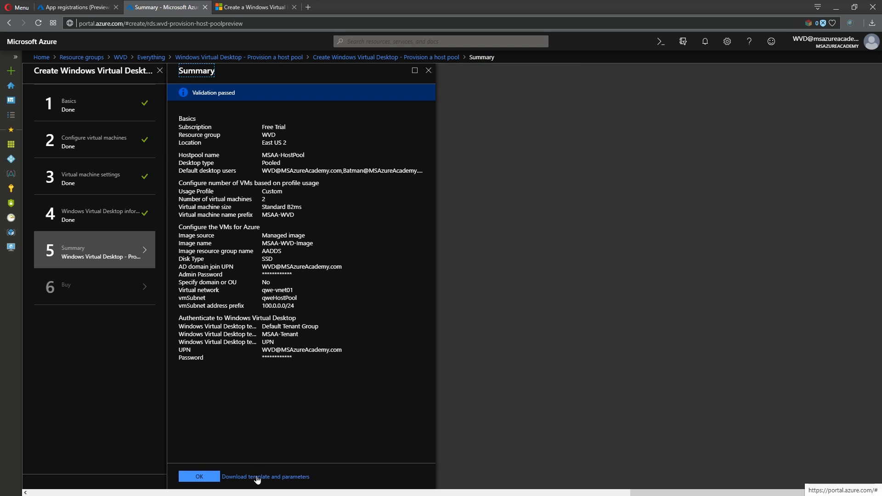
{"action": "left_click", "coordinate": [201, 477]}
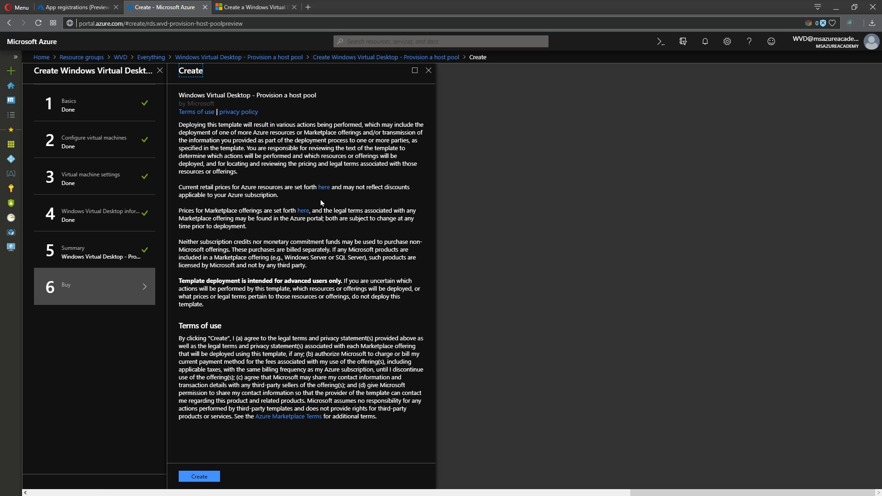
{"action": "left_click", "coordinate": [198, 476]}
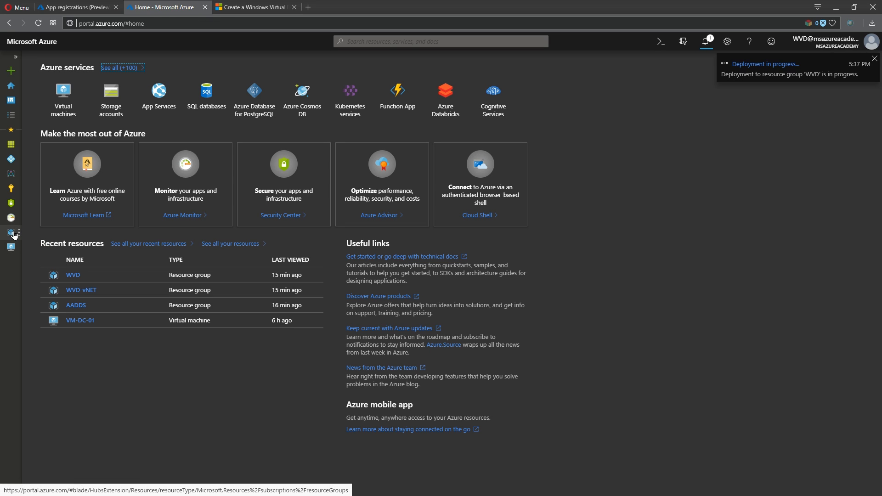
Open the rds.wvd-provision-host-pool deployment overview from the notification
{"action": "left_click", "coordinate": [765, 64]}
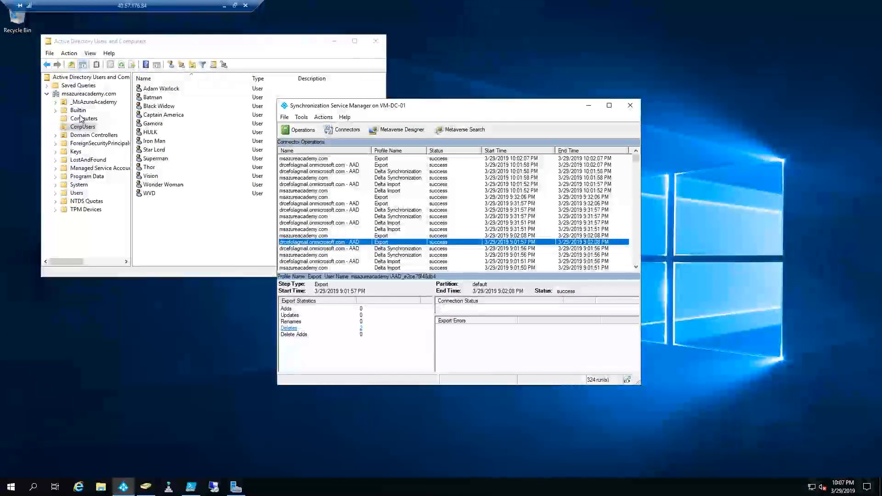
Check MSAA-WVD-0 and MSAA-WVD-1 extensions, then enter the Get-RdsSessionHost query for the tenant's host pool
{"action": "left_click", "coordinate": [81, 119]}
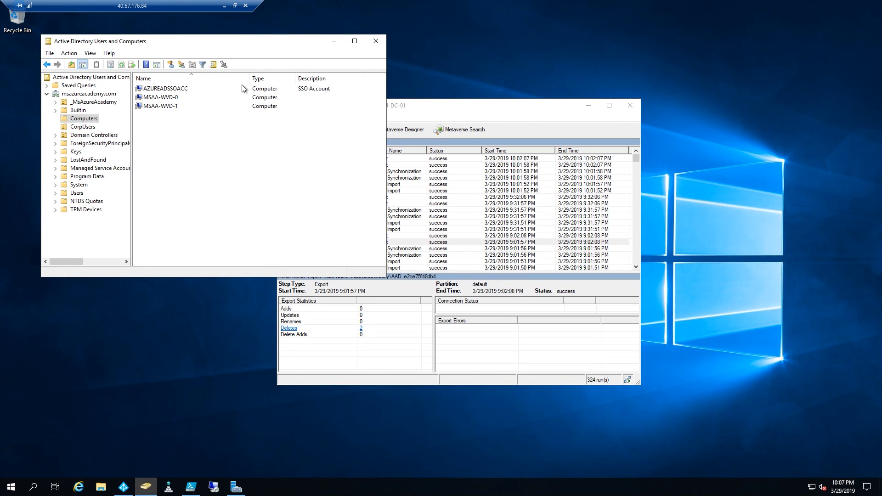
{"action": "left_click", "coordinate": [224, 5]}
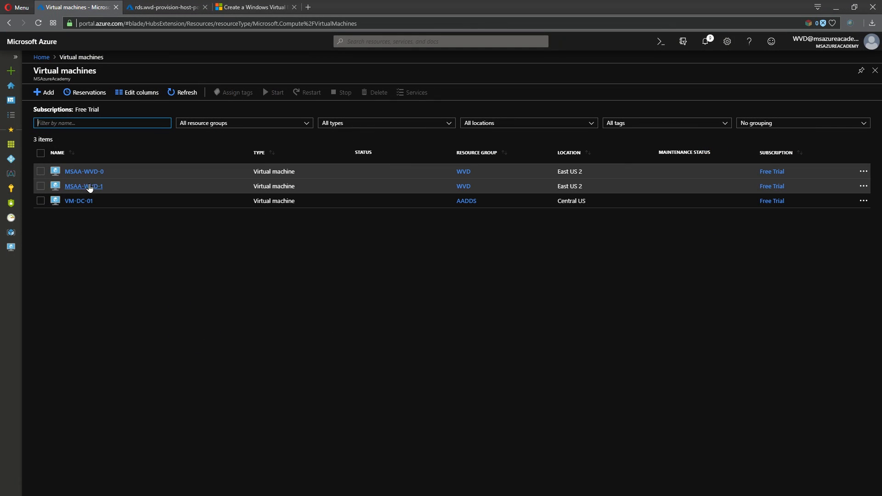
{"action": "left_click", "coordinate": [88, 173]}
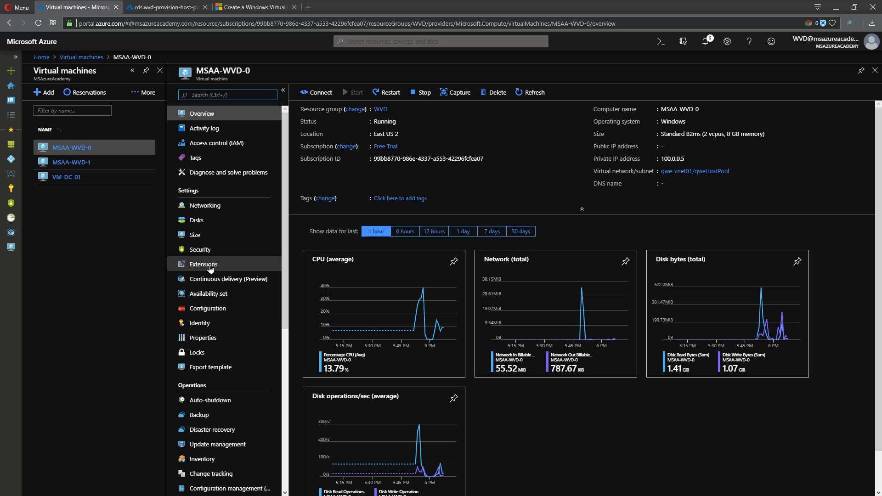
{"action": "left_click", "coordinate": [210, 267]}
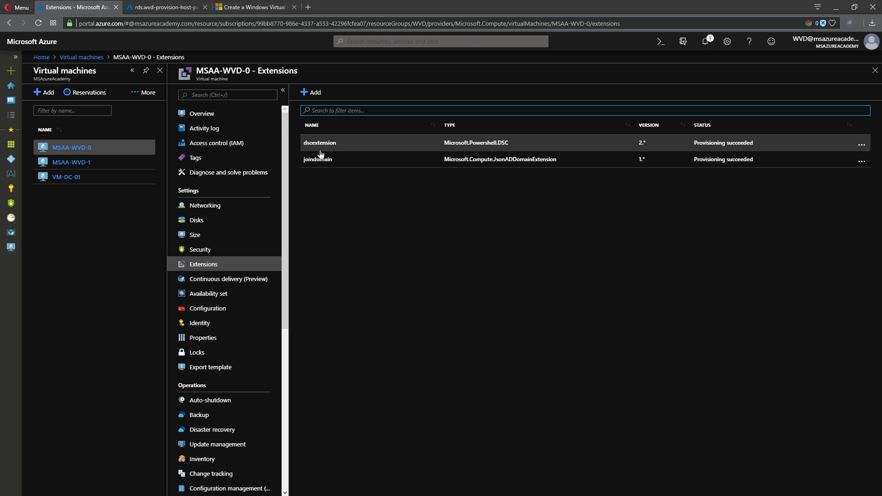
{"action": "left_click", "coordinate": [69, 163]}
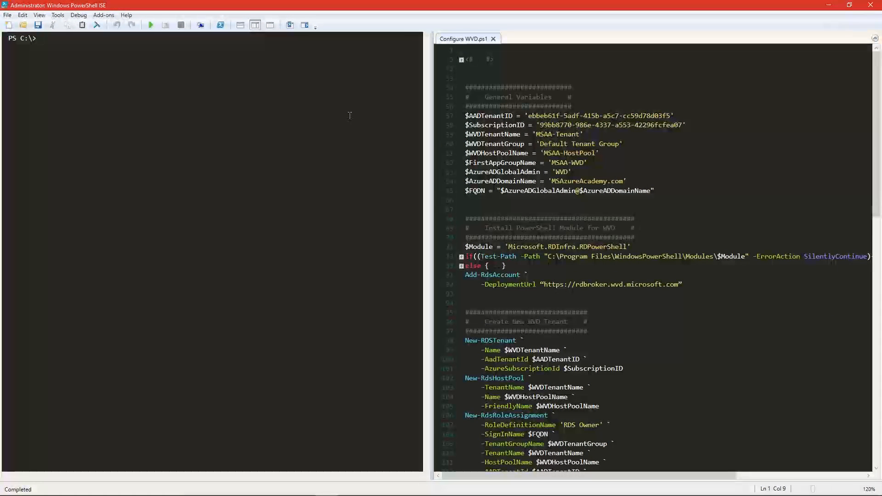
{"action": "type", "text": "Get-RdsSessionHost -TenantName $WVDTenantName -HostPoolName $WVDHostPoolName"}
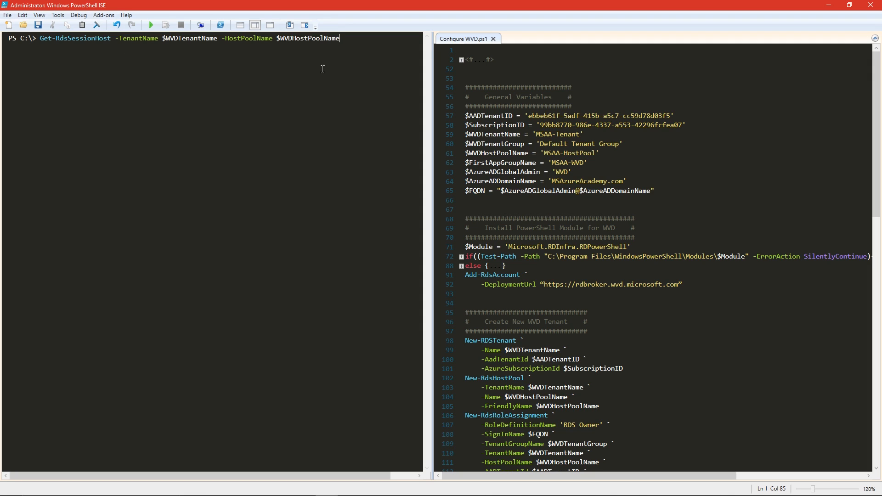
Run the Get-RdsSessionHost query and clear the console with cls
{"action": "key", "text": "Return"}
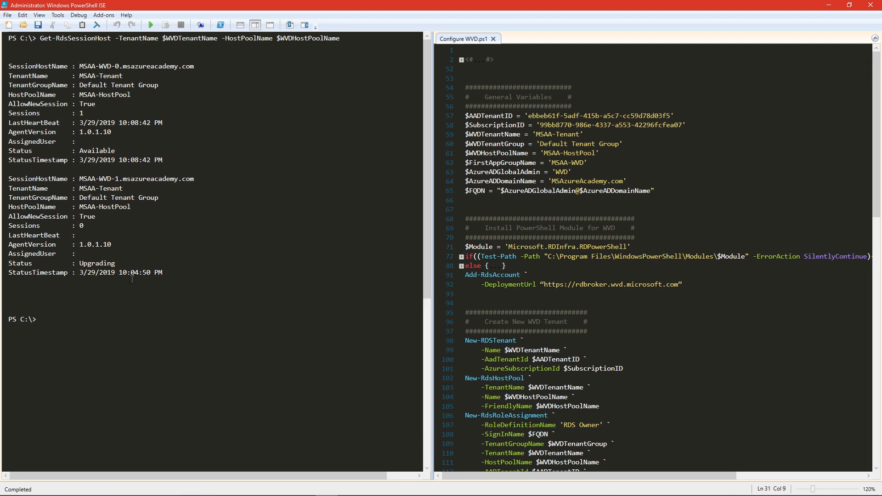
{"action": "type", "text": "cls"}
{"action": "key", "text": "Return"}
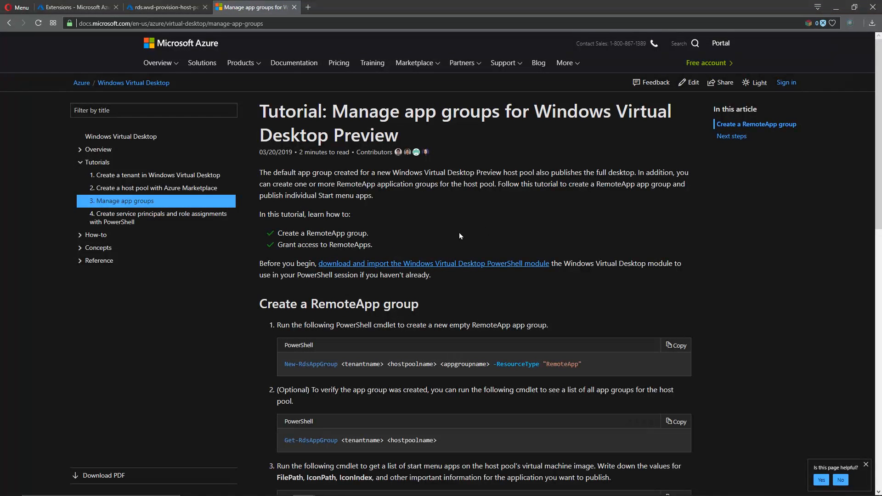
Run the $RemoteApps block and foreach loop in Configure WVD.ps1 to publish the eight RemoteApps
{"action": "scroll", "coordinate": [440, 229], "scroll_direction": "down", "scroll_amount": 2}
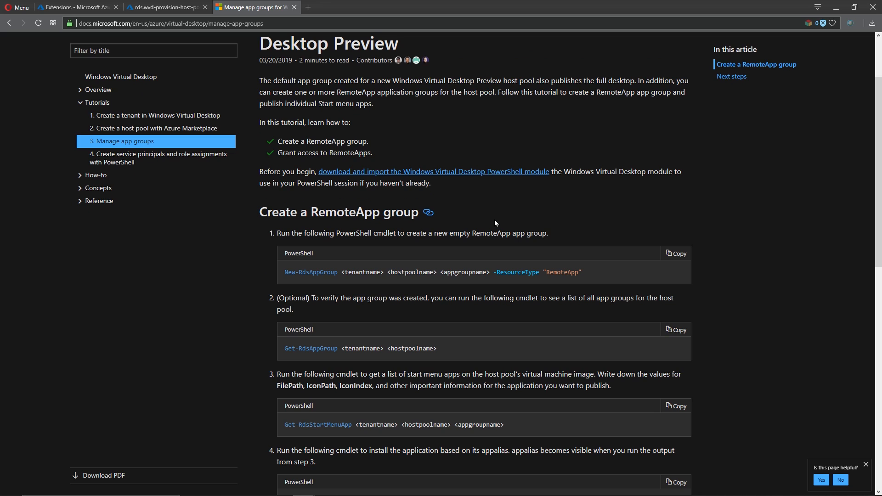
{"action": "scroll", "coordinate": [495, 220], "scroll_direction": "down", "scroll_amount": 2}
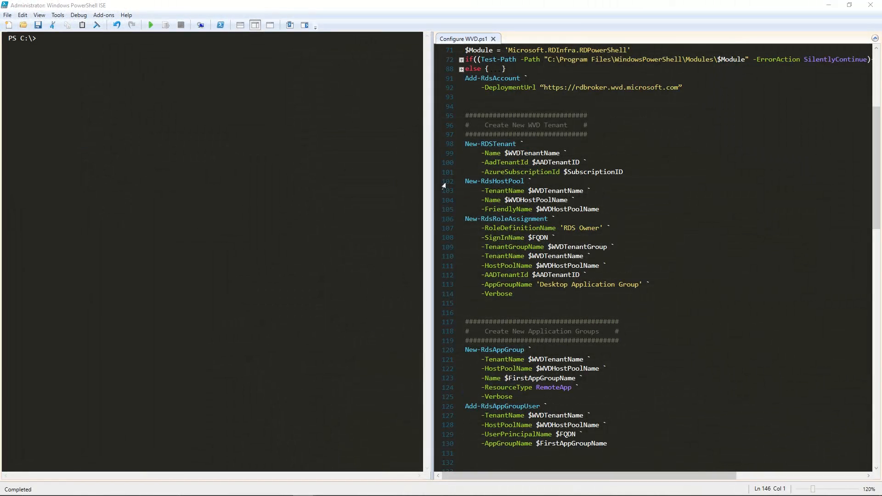
{"action": "scroll", "coordinate": [571, 192], "scroll_direction": "down", "scroll_amount": 20}
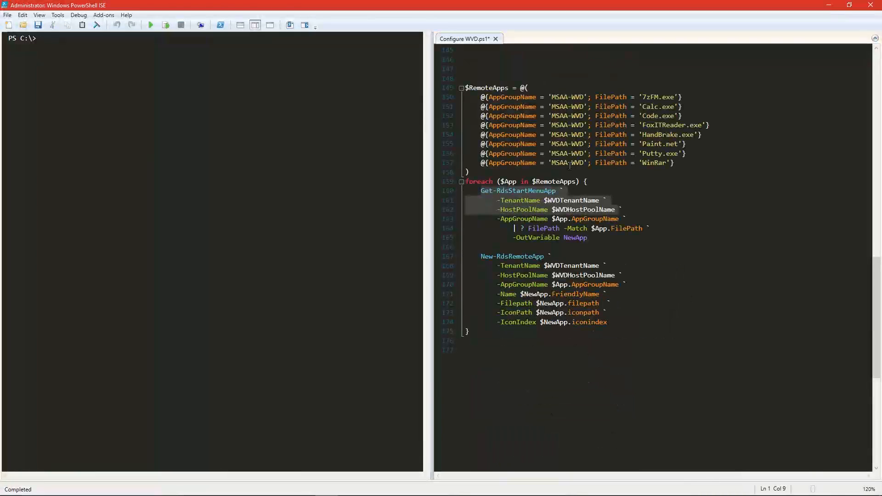
{"action": "left_click", "coordinate": [568, 169]}
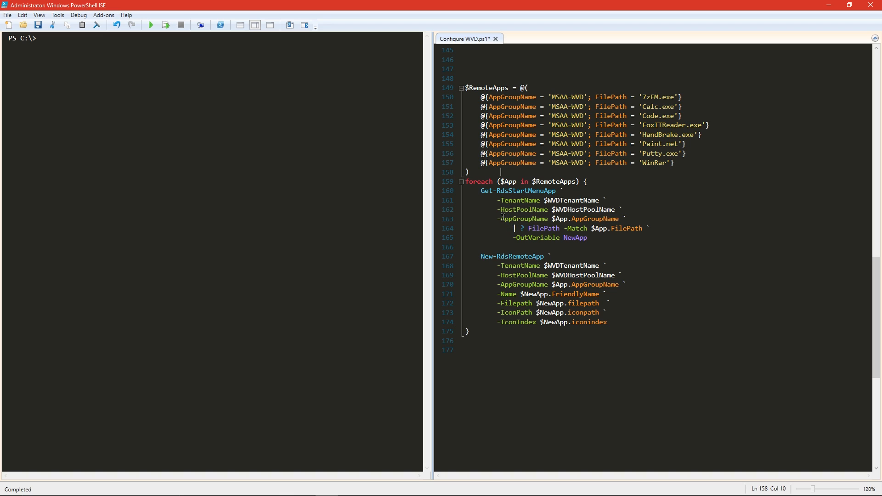
{"action": "left_click_drag", "start_coordinate": [480, 193], "coordinate": [622, 219]}
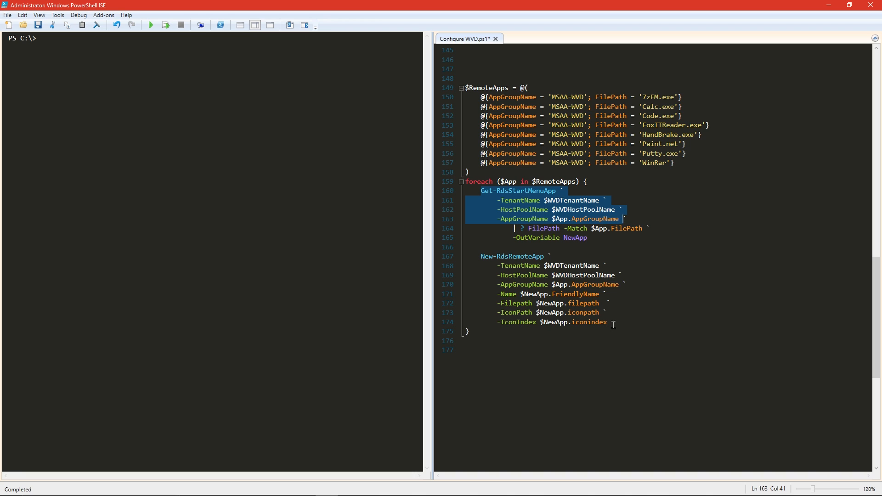
{"action": "left_click", "coordinate": [593, 352]}
{"action": "left_click_drag", "start_coordinate": [482, 60], "coordinate": [485, 402]}
{"action": "left_click", "coordinate": [166, 25]}
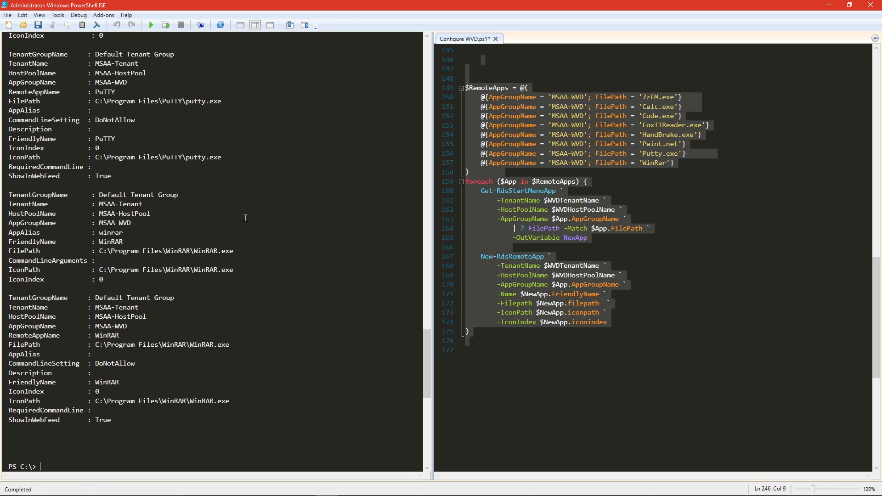
{"action": "type", "text": "cls"}
{"action": "key", "text": "Return"}
{"action": "key", "text": "alt+Tab"}
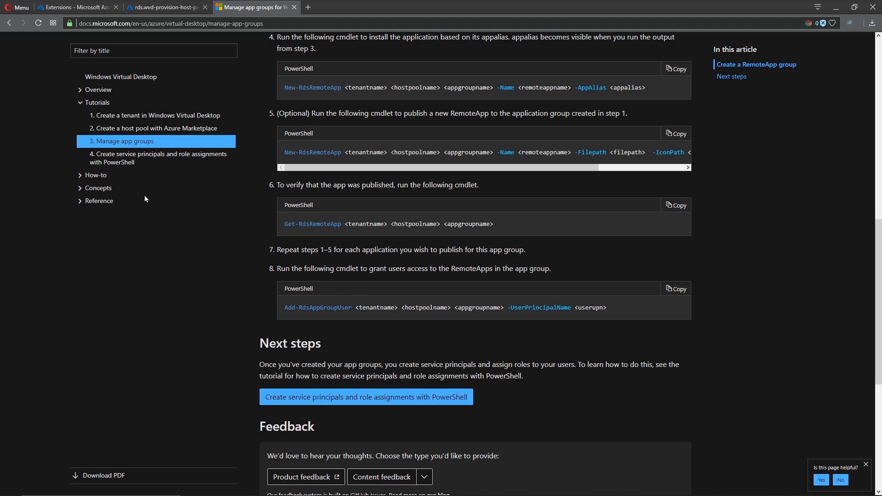
Open the web client and Windows 7/10 client articles from the host pool tutorial in new tabs
{"action": "left_click", "coordinate": [181, 135]}
{"action": "scroll", "coordinate": [445, 222], "scroll_direction": "down", "scroll_amount": 10}
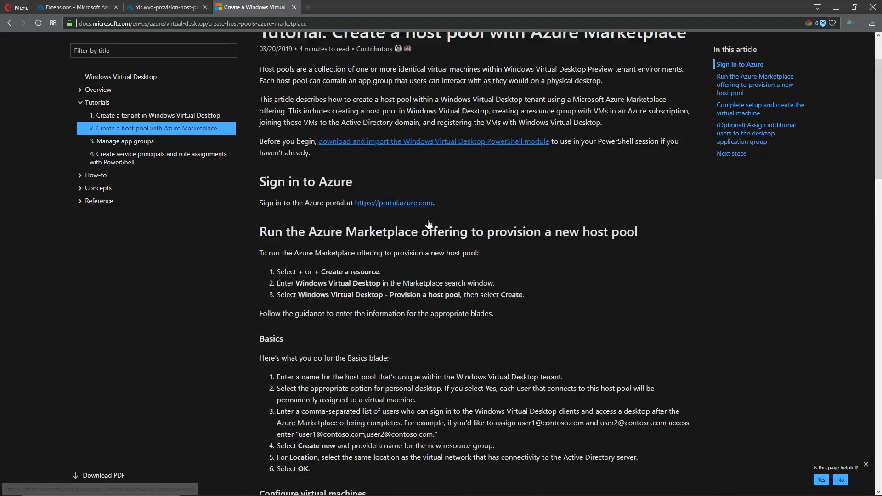
{"action": "scroll", "coordinate": [446, 221], "scroll_direction": "down", "scroll_amount": 15}
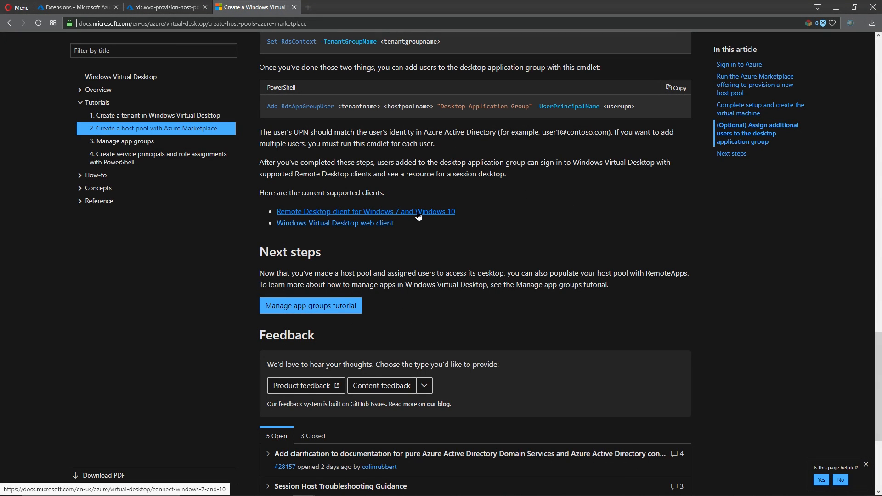
{"action": "right_click", "coordinate": [378, 222]}
{"action": "left_click", "coordinate": [401, 227]}
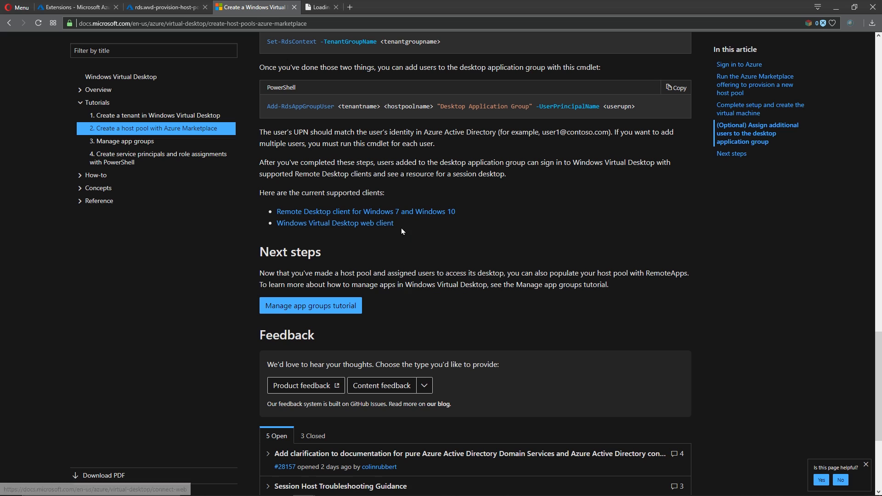
{"action": "right_click", "coordinate": [408, 211]}
{"action": "left_click", "coordinate": [437, 213]}
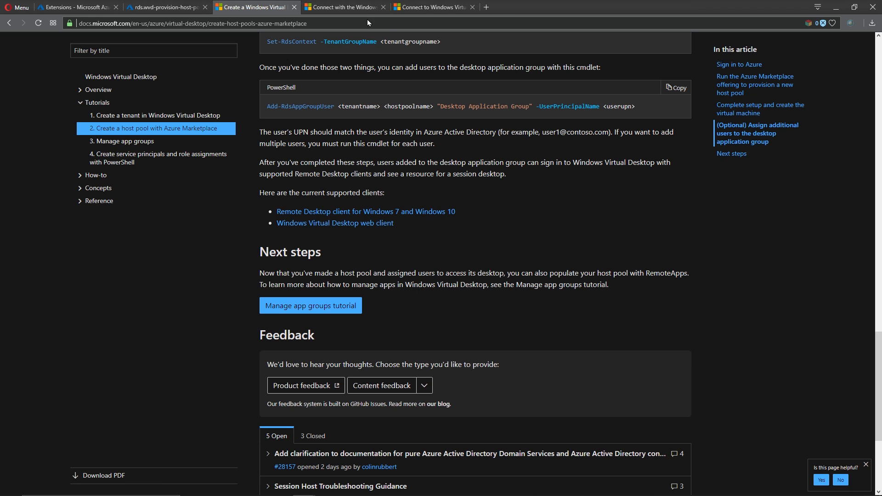
From the web client article, open the Windows Virtual Desktop web client in a new tab and view it
{"action": "left_click", "coordinate": [345, 7]}
{"action": "scroll", "coordinate": [408, 243], "scroll_direction": "down", "scroll_amount": 2}
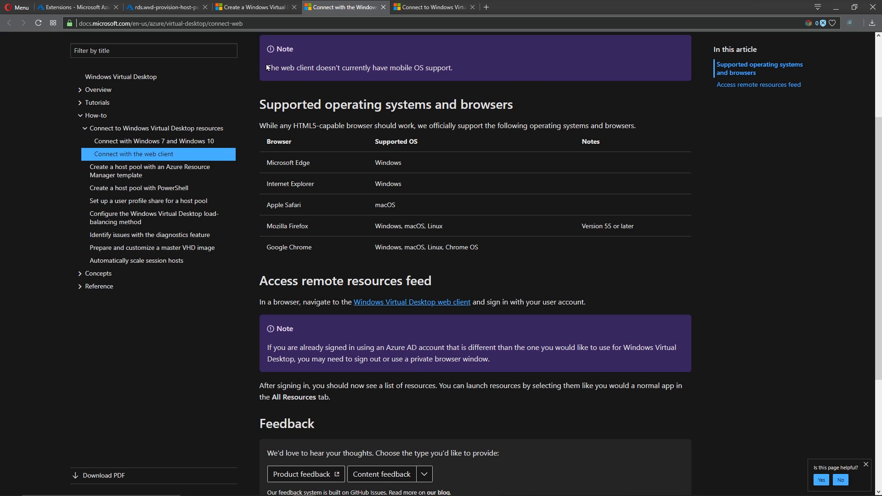
{"action": "left_click_drag", "start_coordinate": [266, 64], "coordinate": [464, 71]}
{"action": "left_click", "coordinate": [436, 145]}
{"action": "scroll", "coordinate": [424, 170], "scroll_direction": "down", "scroll_amount": 2}
{"action": "right_click", "coordinate": [430, 211]}
{"action": "left_click", "coordinate": [448, 219]}
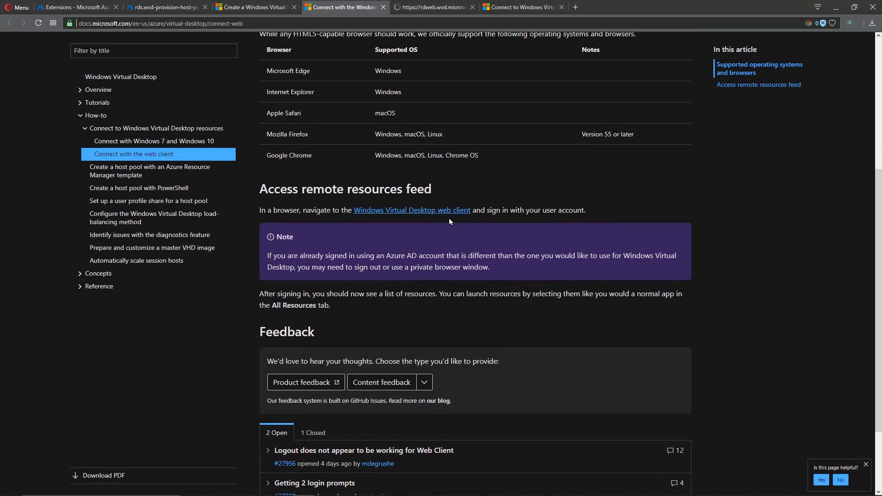
{"action": "left_click", "coordinate": [432, 7]}
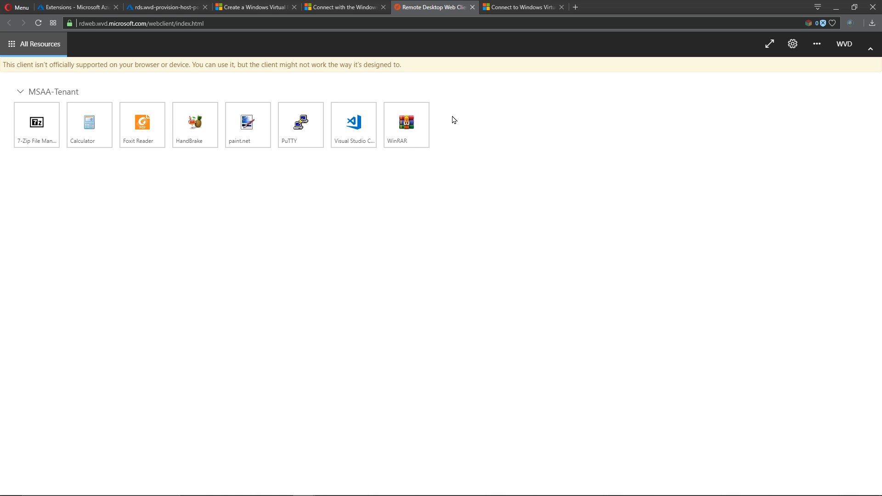
Go to the Windows 7 and 10 client article and scroll to Subscribe to a feed
{"action": "left_click", "coordinate": [518, 6]}
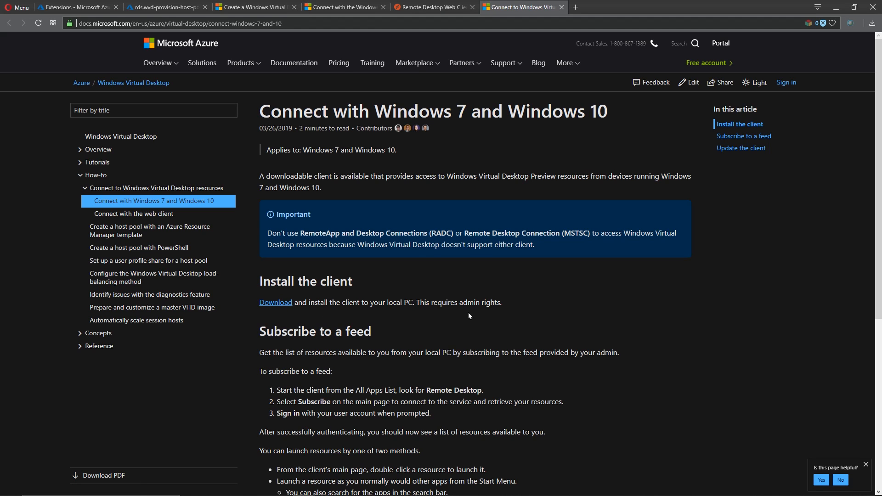
{"action": "scroll", "coordinate": [465, 314], "scroll_direction": "down", "scroll_amount": 6}
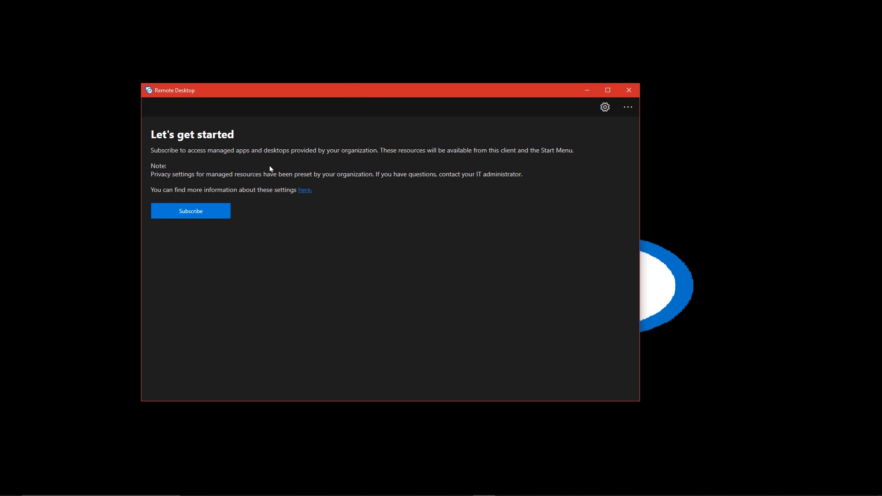
Subscribe to the workspace feed, signing in with the account password
{"action": "left_click", "coordinate": [201, 210]}
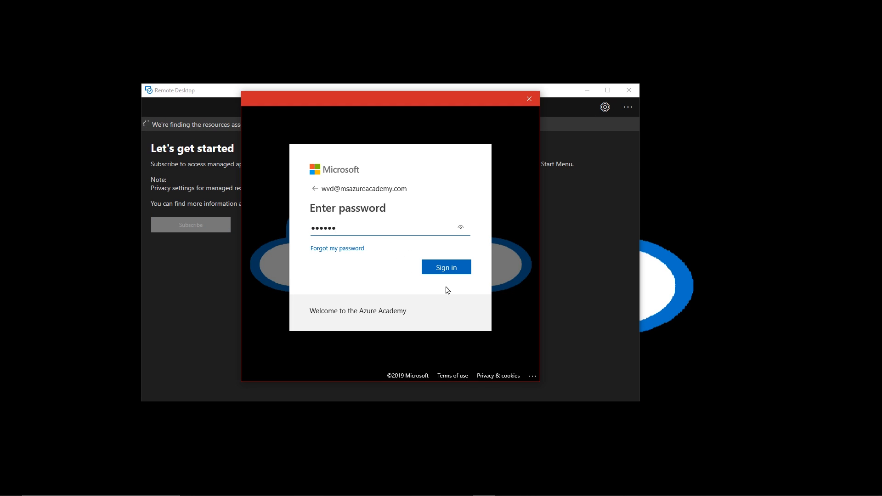
{"action": "type", "text": "******"}
{"action": "key", "text": "Return"}
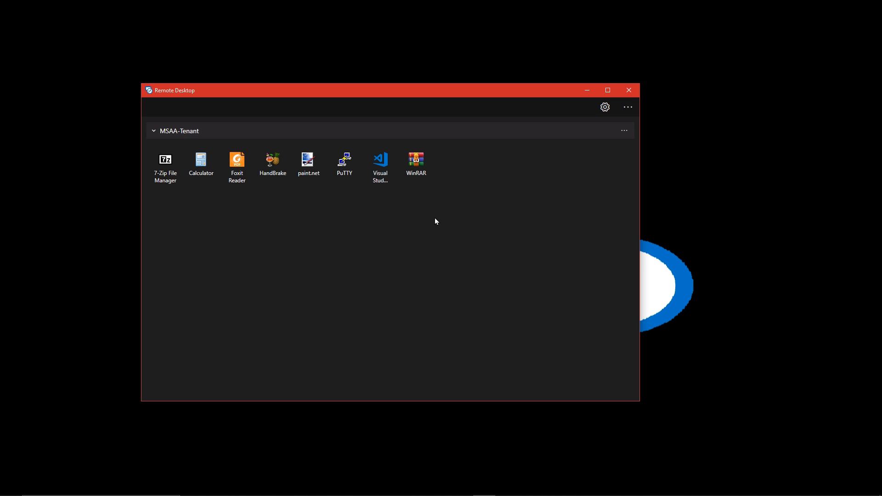
Launch PuTTY as a RemoteApp, entering the password and remembering the credentials
{"action": "left_click", "coordinate": [343, 161]}
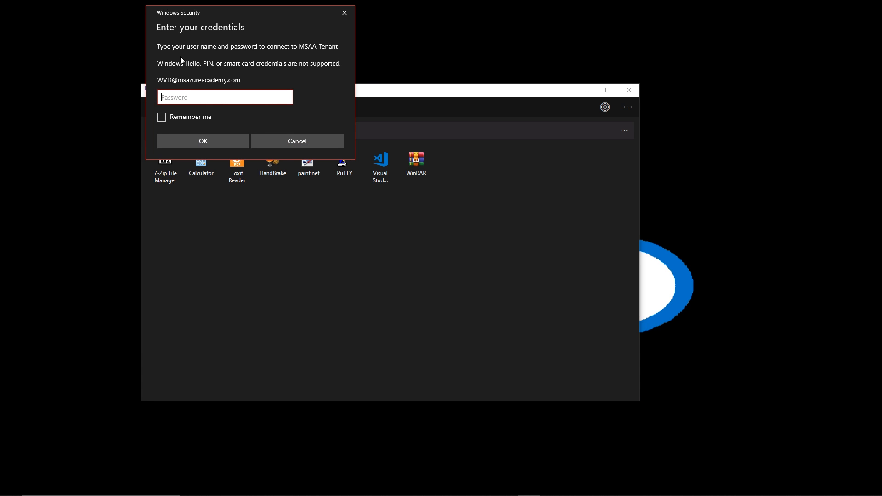
{"action": "type", "text": "***********"}
{"action": "left_click", "coordinate": [164, 118]}
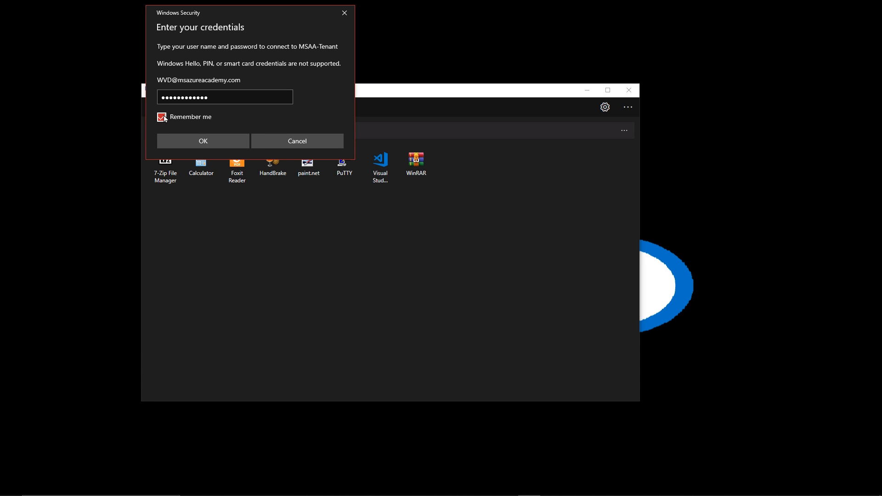
{"action": "left_click", "coordinate": [206, 142]}
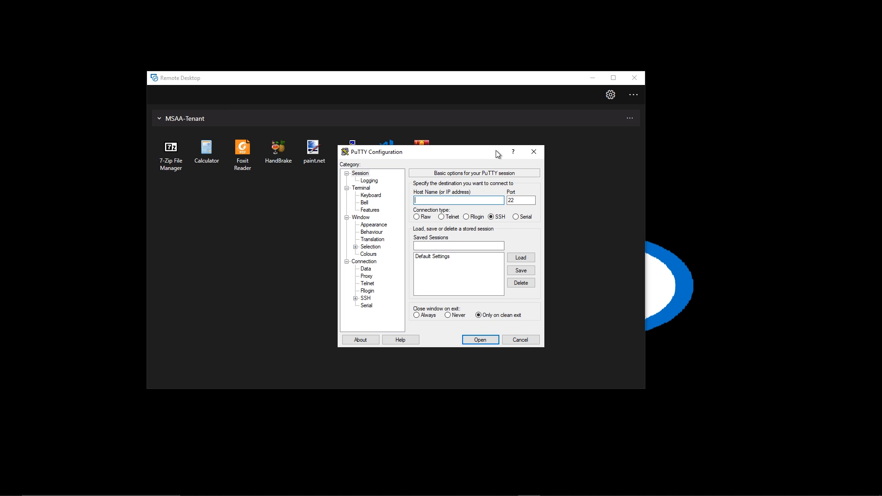
Launch the Calculator, 7-Zip File Manager and paint.net RemoteApps as tests, closing each window afterward
{"action": "left_click", "coordinate": [533, 152]}
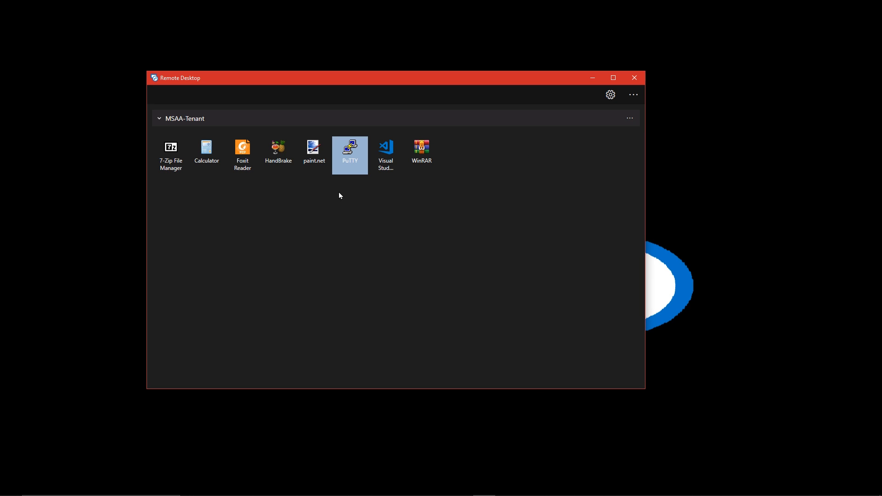
{"action": "left_click", "coordinate": [205, 152]}
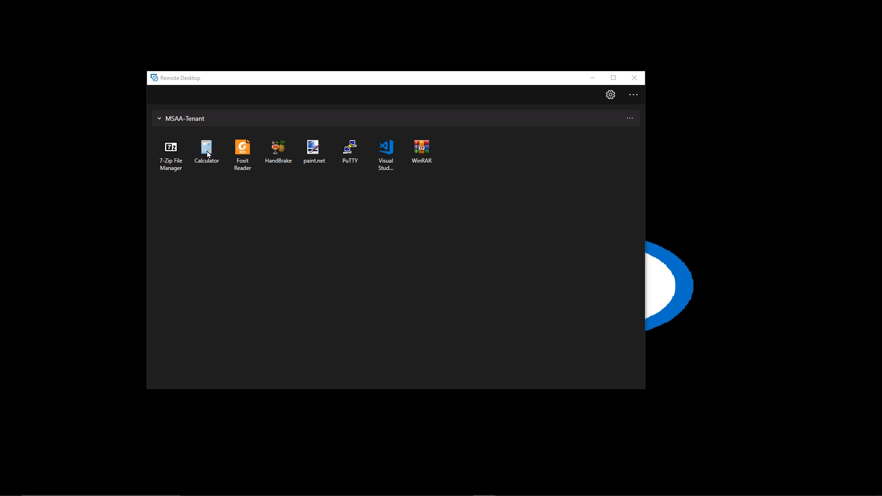
{"action": "left_click", "coordinate": [171, 156]}
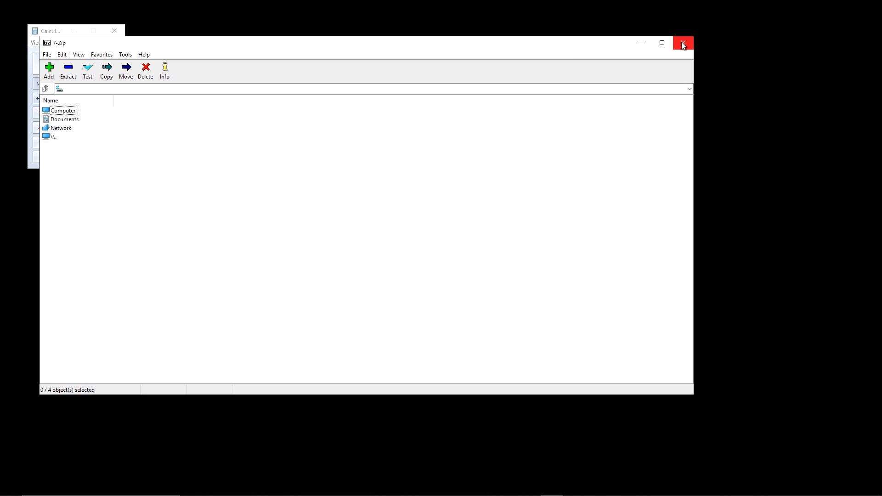
{"action": "left_click", "coordinate": [683, 44]}
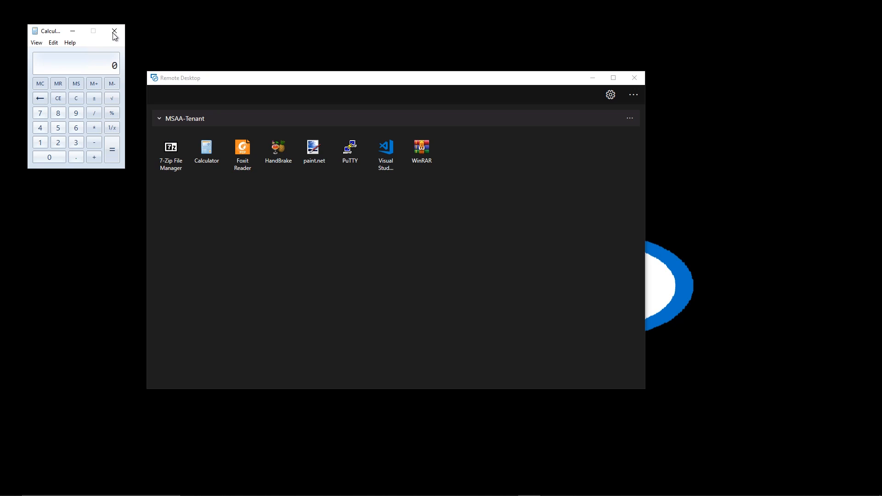
{"action": "left_click", "coordinate": [308, 153]}
{"action": "left_click", "coordinate": [530, 90]}
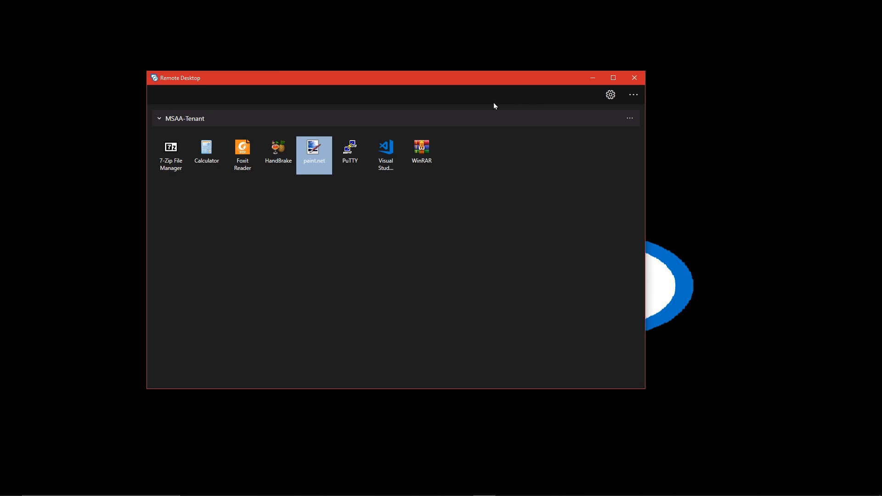
Launch the WinRAR and Visual Studio Code RemoteApps, then close them and Internet Explorer
{"action": "left_click", "coordinate": [416, 154]}
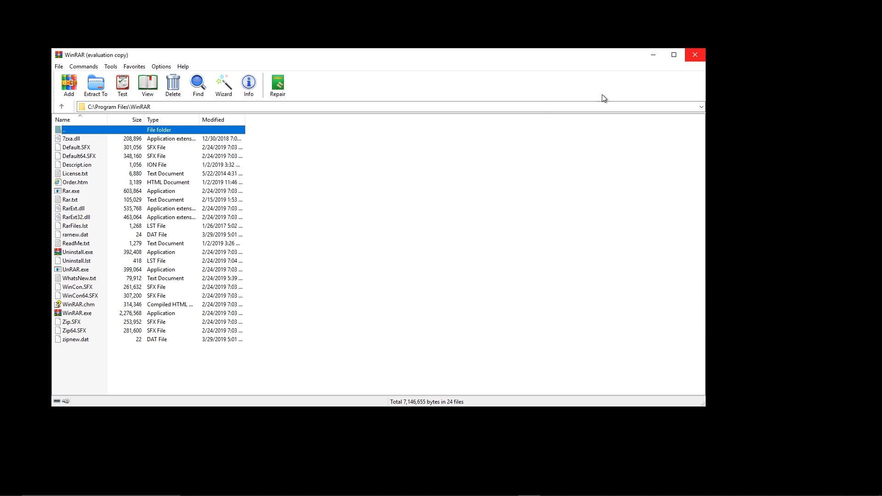
{"action": "left_click", "coordinate": [674, 53]}
{"action": "left_click", "coordinate": [387, 157]}
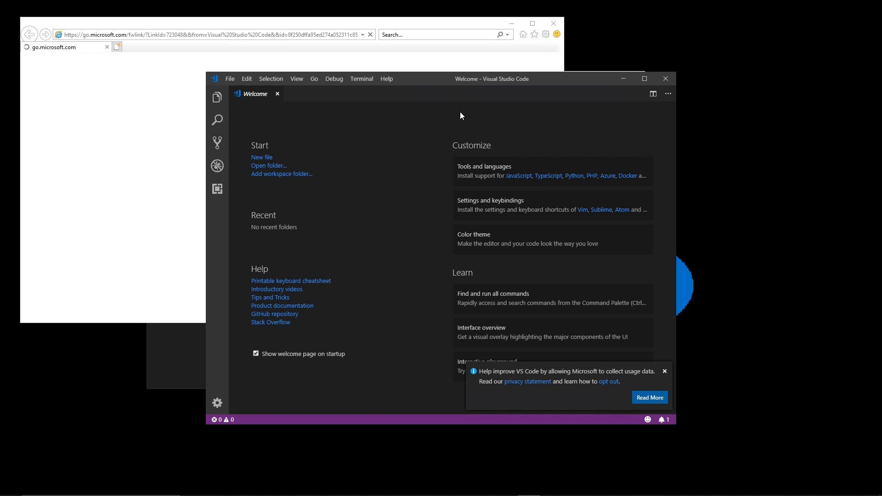
{"action": "left_click", "coordinate": [471, 25]}
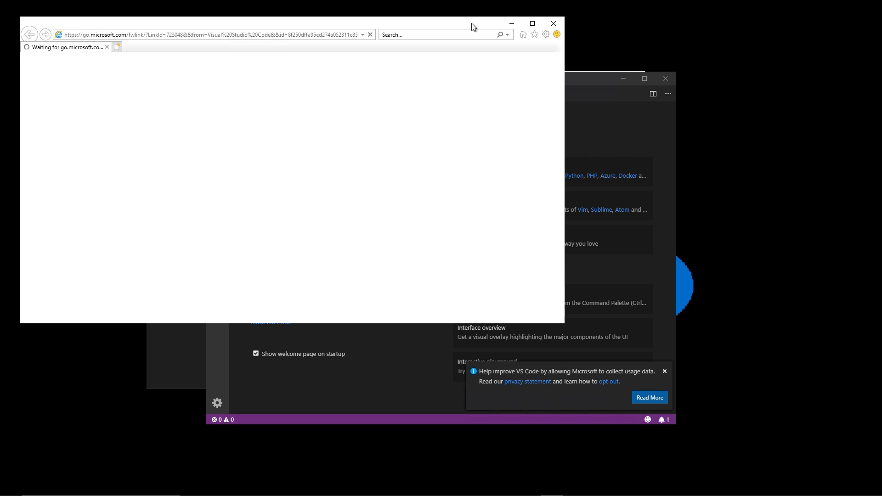
{"action": "left_click", "coordinate": [553, 24]}
{"action": "left_click", "coordinate": [666, 78]}
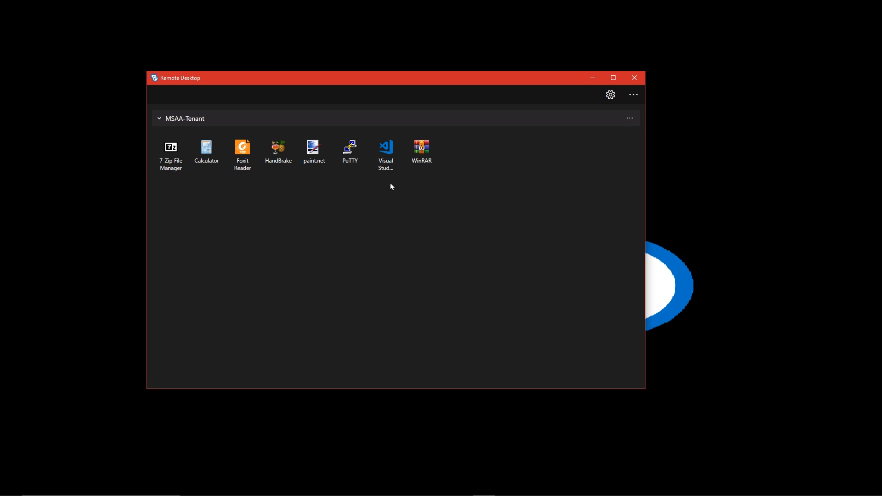
Start PuTTY, paint.net and Foxit Reader from their MSAA-Tenant icons
{"action": "left_click", "coordinate": [347, 153]}
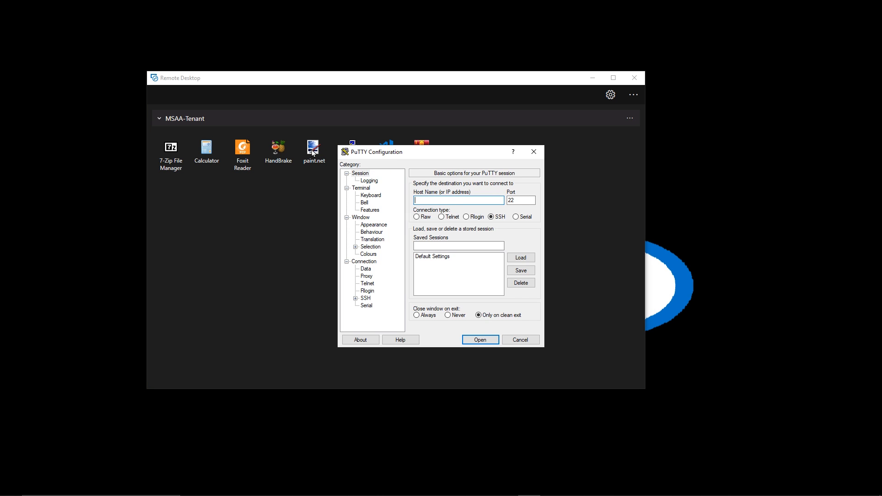
{"action": "left_click", "coordinate": [312, 153]}
{"action": "left_click", "coordinate": [243, 149]}
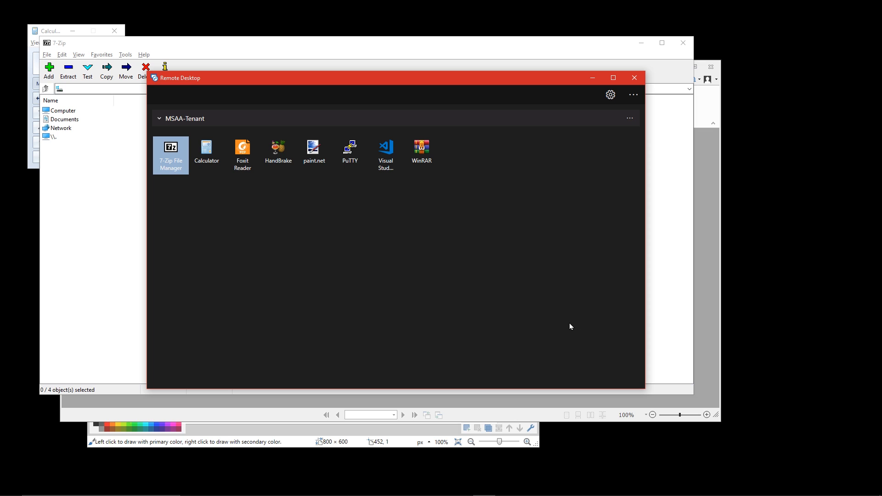
Close the Remote Desktop client and the open 7-Zip File Manager and Foxit Reader windows
{"action": "key", "text": "super"}
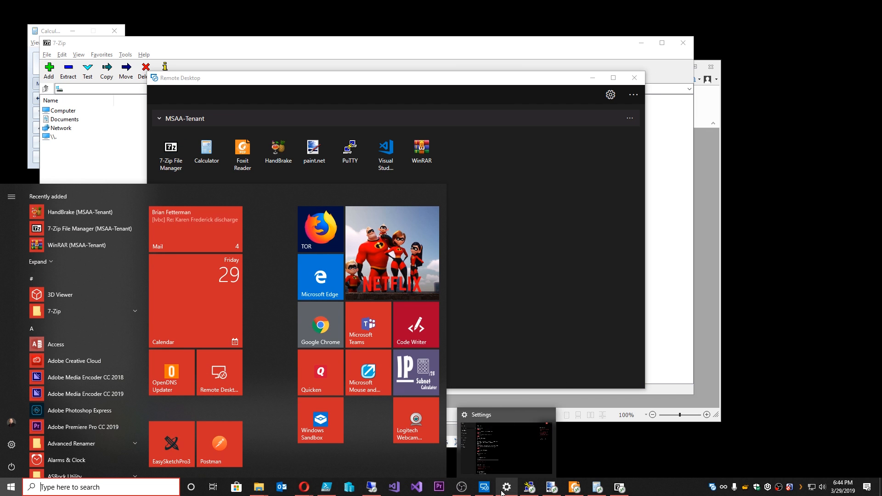
{"action": "mouse_move", "coordinate": [483, 490]}
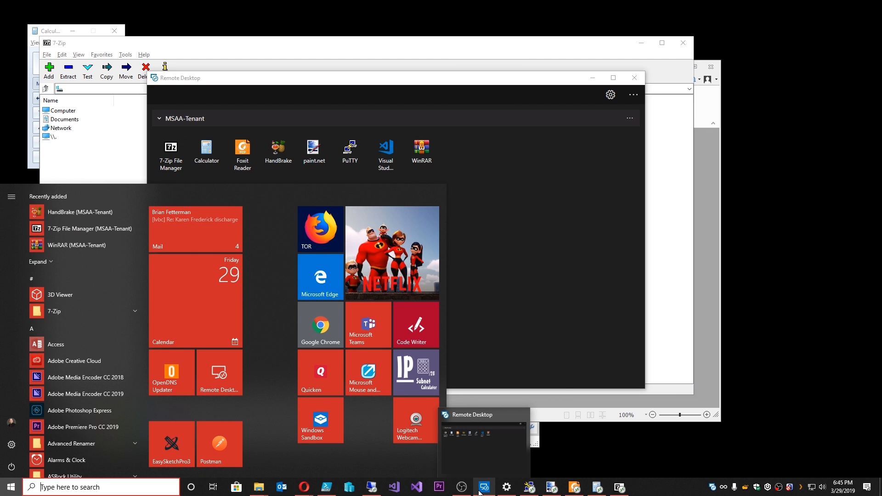
{"action": "mouse_move", "coordinate": [510, 491]}
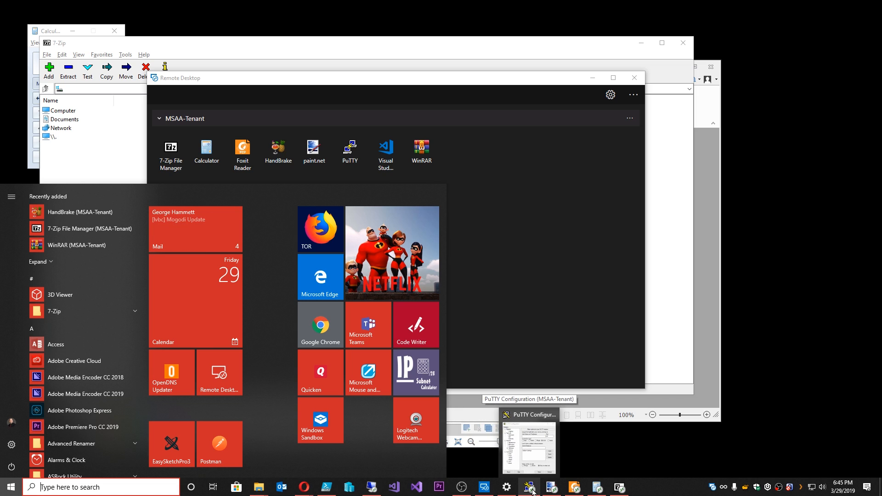
{"action": "right_click", "coordinate": [711, 489]}
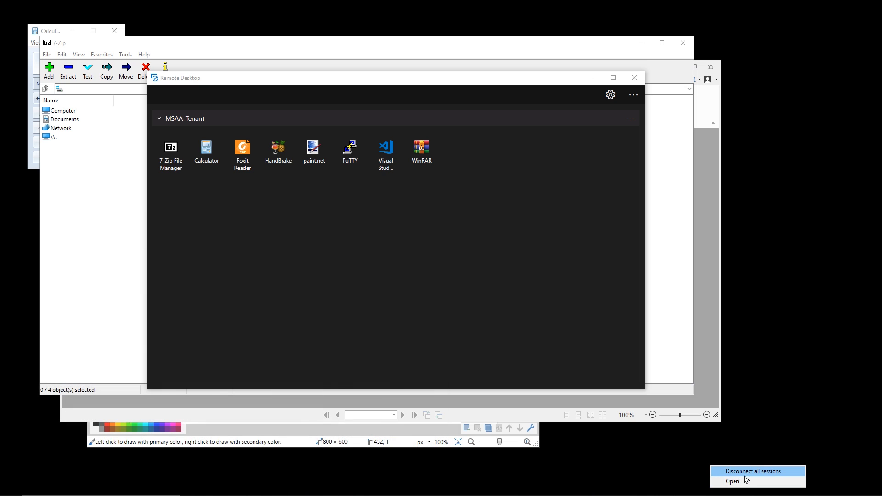
{"action": "left_click", "coordinate": [634, 452]}
{"action": "key", "text": "super"}
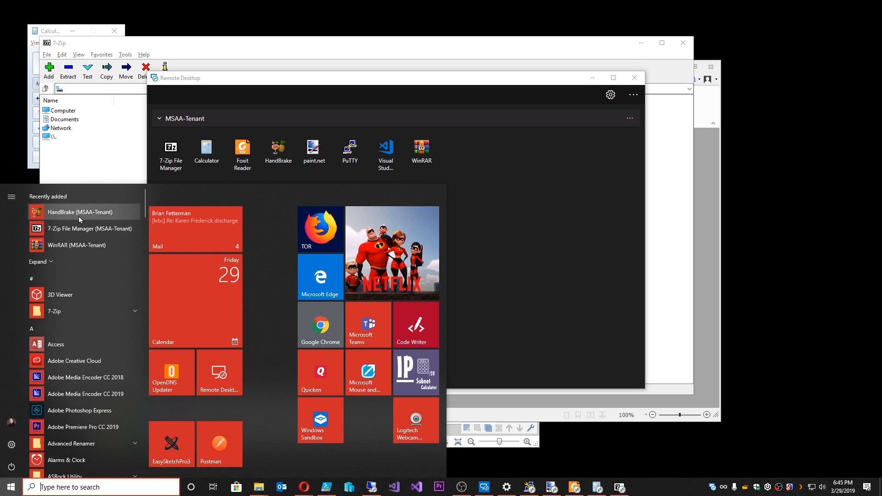
{"action": "left_click", "coordinate": [419, 81]}
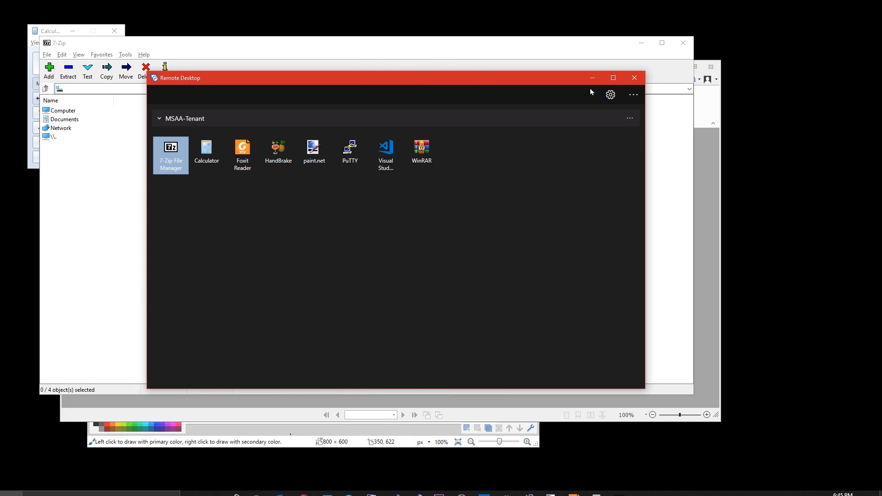
{"action": "left_click", "coordinate": [635, 77]}
{"action": "left_click", "coordinate": [683, 43]}
{"action": "left_click", "coordinate": [711, 67]}
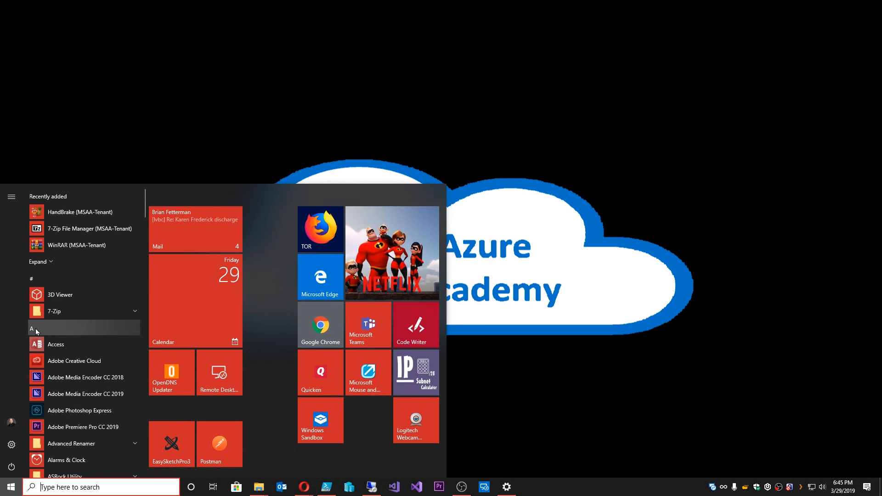
From Start's M section, expand MSAA-Tenant (RD), run Calculator, then close it
{"action": "left_click", "coordinate": [33, 328]}
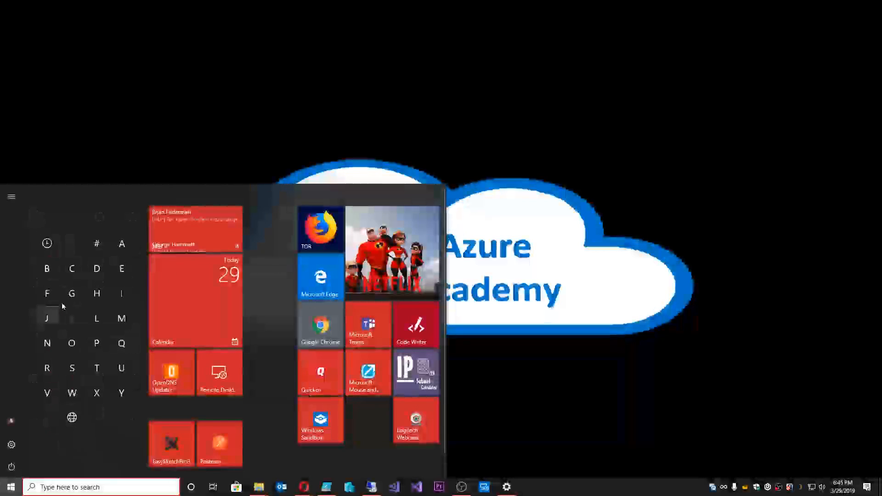
{"action": "left_click", "coordinate": [119, 319]}
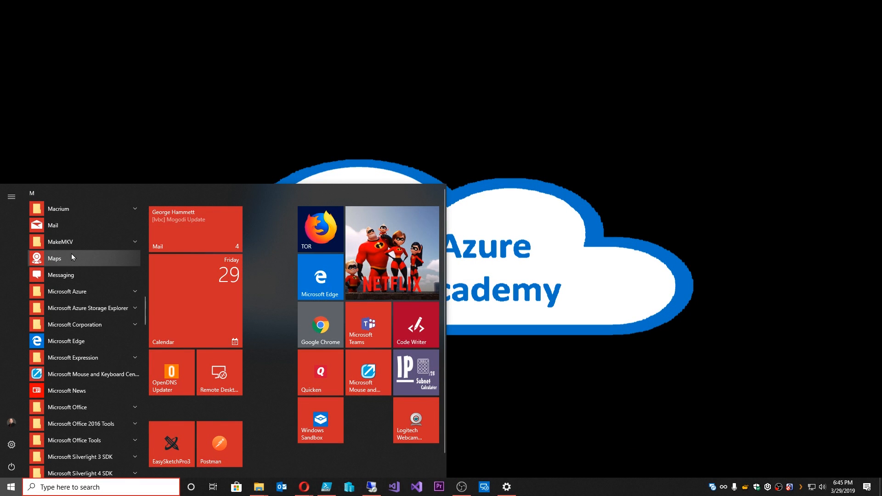
{"action": "scroll", "coordinate": [71, 252], "scroll_direction": "down", "scroll_amount": 8}
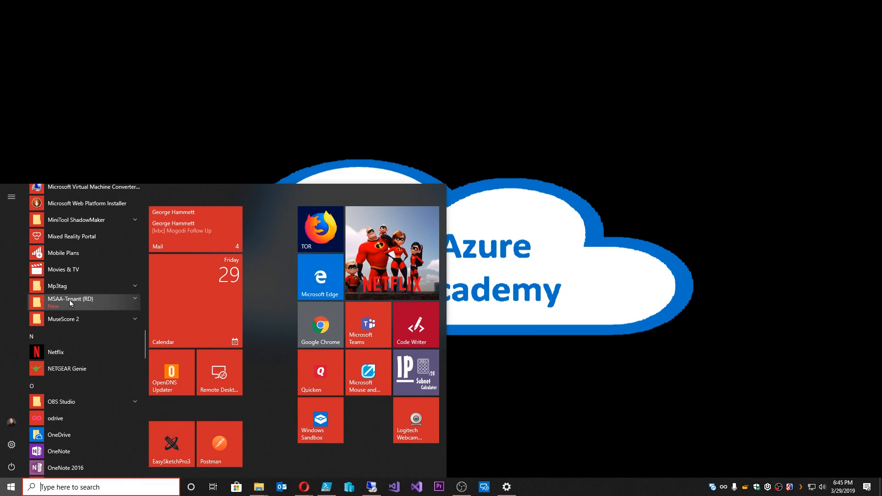
{"action": "scroll", "coordinate": [81, 304], "scroll_direction": "down", "scroll_amount": 4}
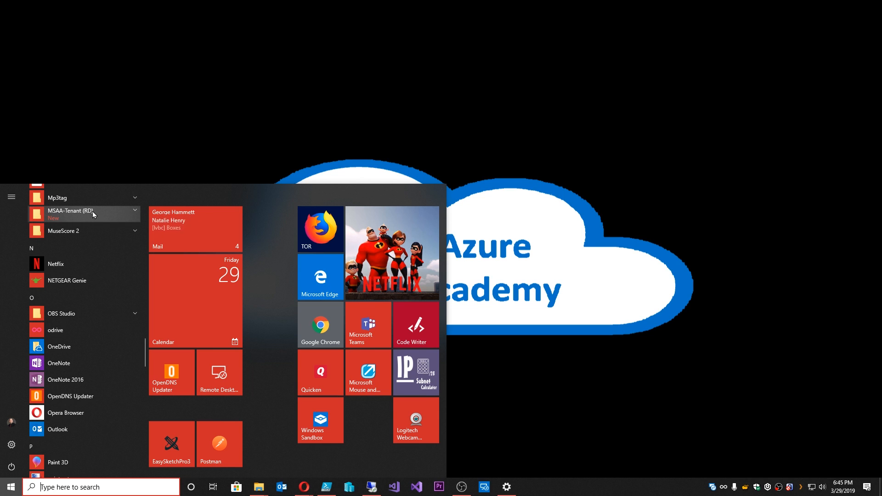
{"action": "left_click", "coordinate": [134, 210]}
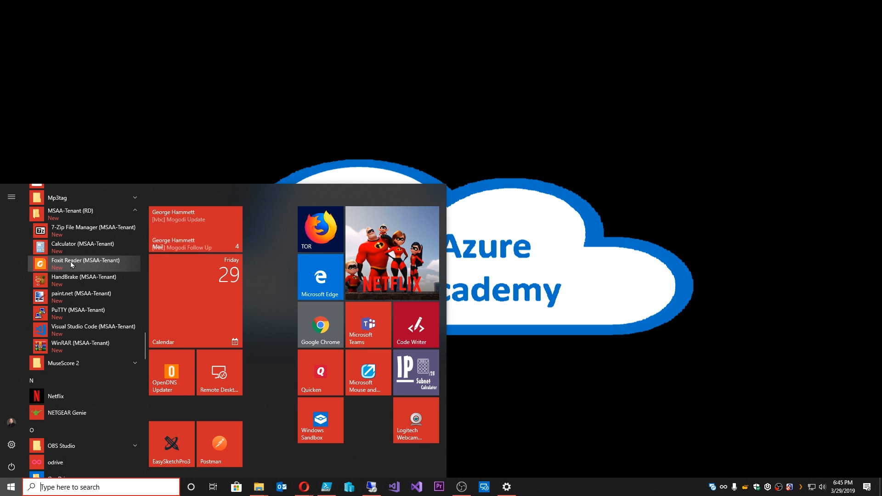
{"action": "left_click", "coordinate": [67, 247]}
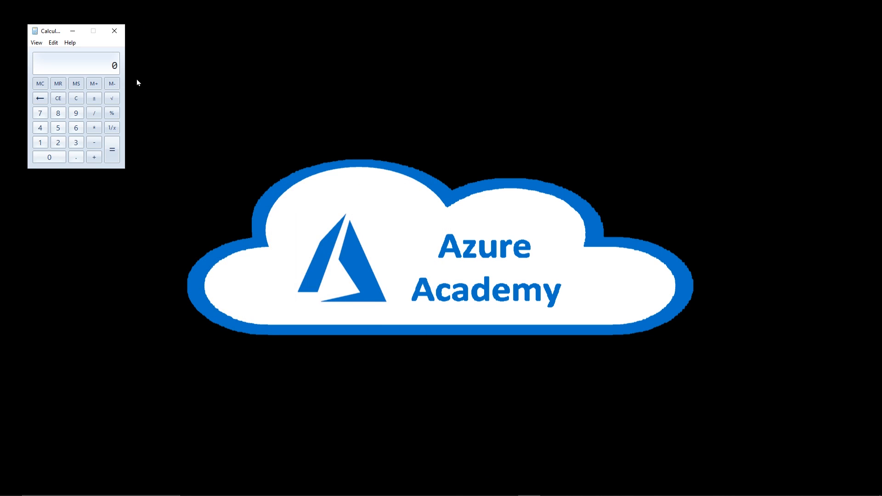
{"action": "left_click", "coordinate": [115, 31]}
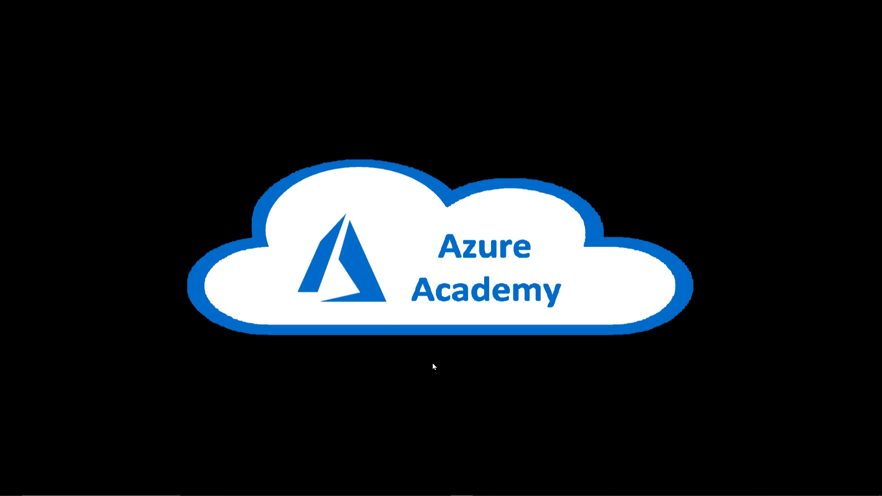
Show the MSAA-Tenant feed details, confirming its feed URL, 8 apps and update status
{"action": "key", "text": "super"}
{"action": "key", "text": "Escape"}
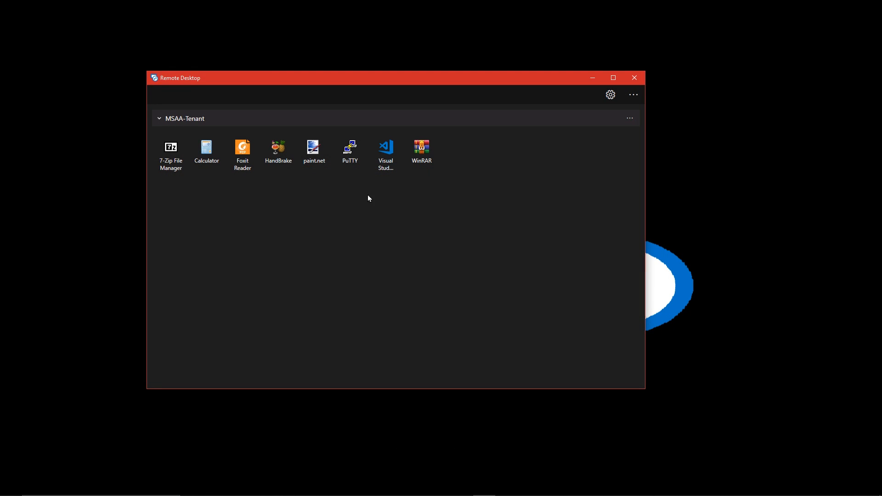
{"action": "left_click", "coordinate": [631, 119]}
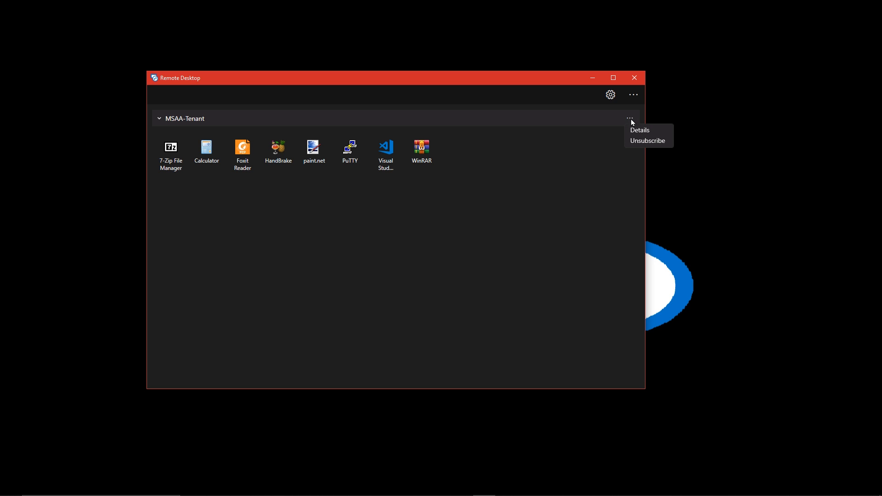
{"action": "left_click", "coordinate": [642, 133]}
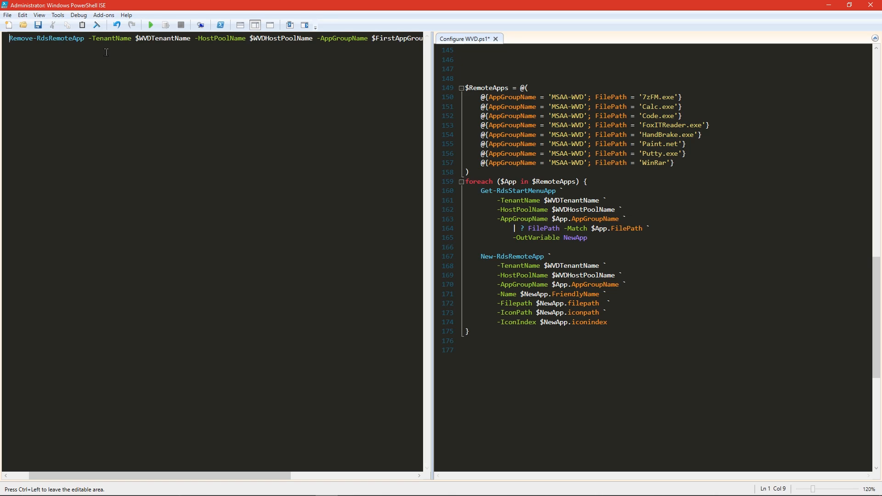
Run Remove-RdsRemoteApp -Name Calculator and refresh the Remote Desktop feed to show 7 apps
{"action": "left_click", "coordinate": [356, 38]}
{"action": "key", "text": "End"}
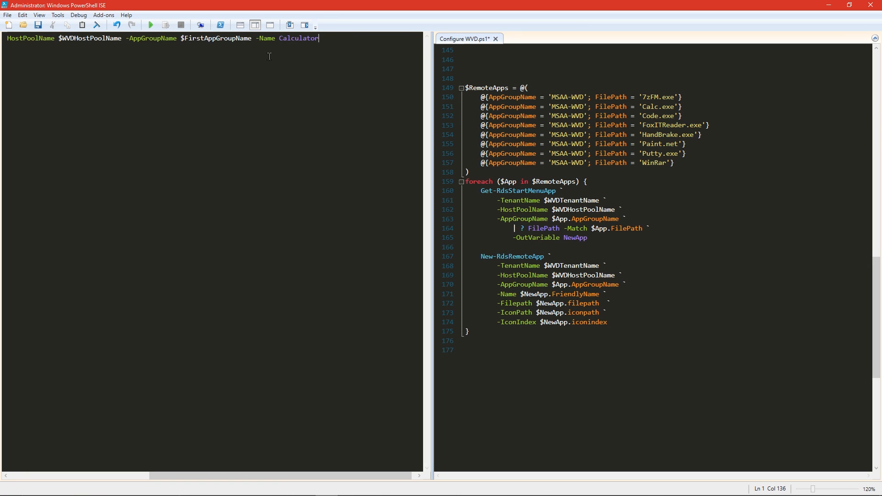
{"action": "key", "text": "Return"}
{"action": "key", "text": "alt+Tab"}
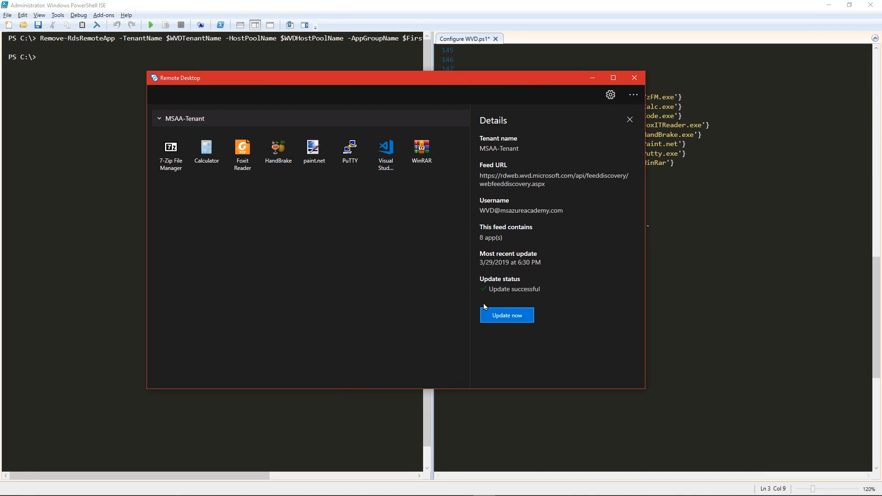
{"action": "left_click", "coordinate": [516, 316]}
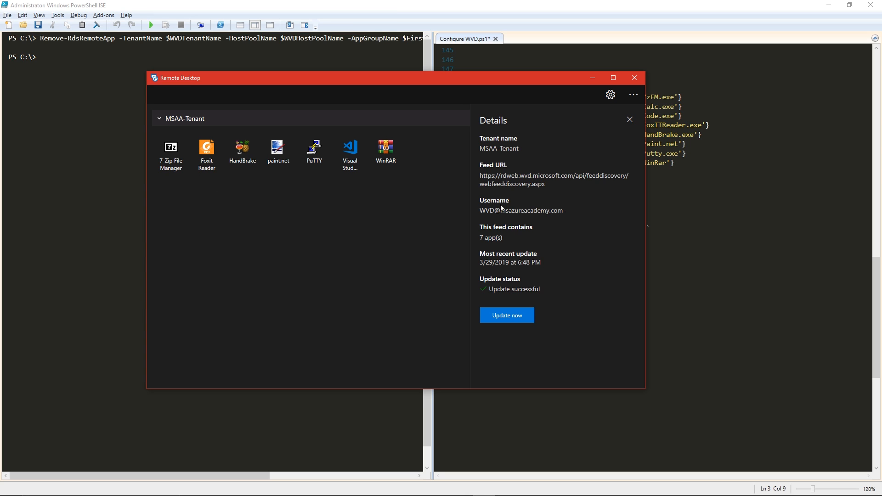
Look up calc.exe with Get-RdsStartMenuApp, republish Calculator via New-RdsRemoteApp, and refresh the feed
{"action": "key", "text": "alt+Tab"}
{"action": "key", "text": "alt+Tab"}
{"action": "key", "text": "alt+Tab"}
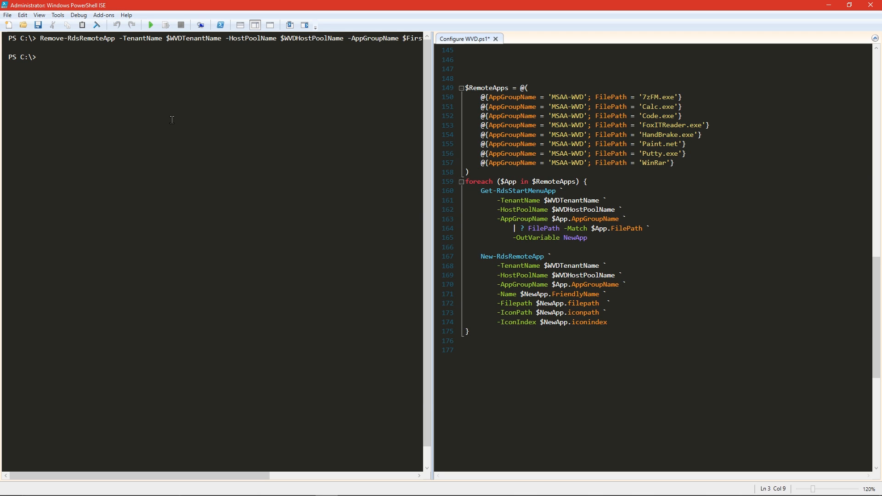
{"action": "type", "text": "Get-RdsStartMenuApp `     -TenantName $WVDTenantName `     -HostPoolName $WVDHostPoolName `     -AppGroupName $App.AppGroupName `         | ? FilePath -Match calc.exe `         -OutVariable NewApp"}
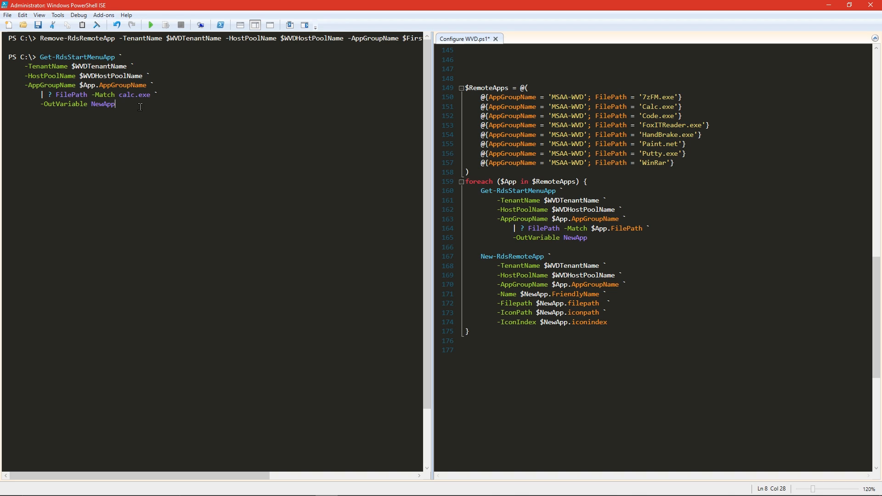
{"action": "key", "text": "Return"}
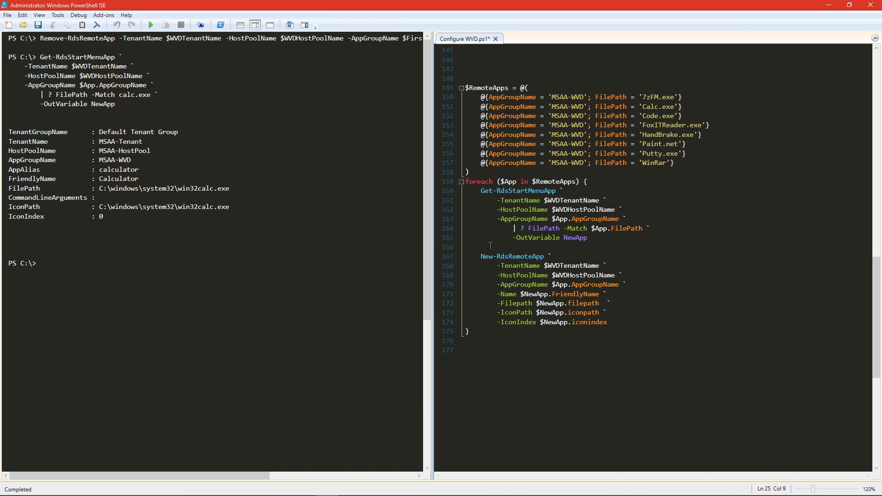
{"action": "left_click", "coordinate": [480, 257]}
{"action": "left_click_drag", "start_coordinate": [480, 257], "coordinate": [620, 321]}
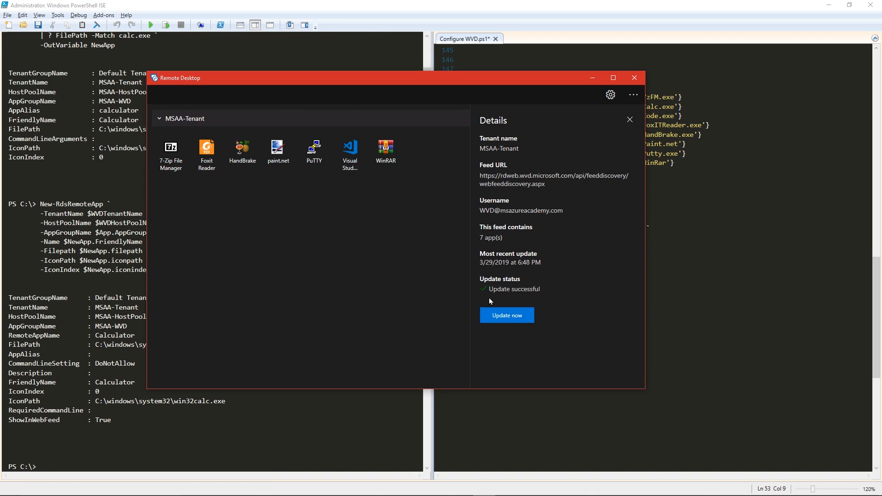
{"action": "left_click", "coordinate": [507, 317]}
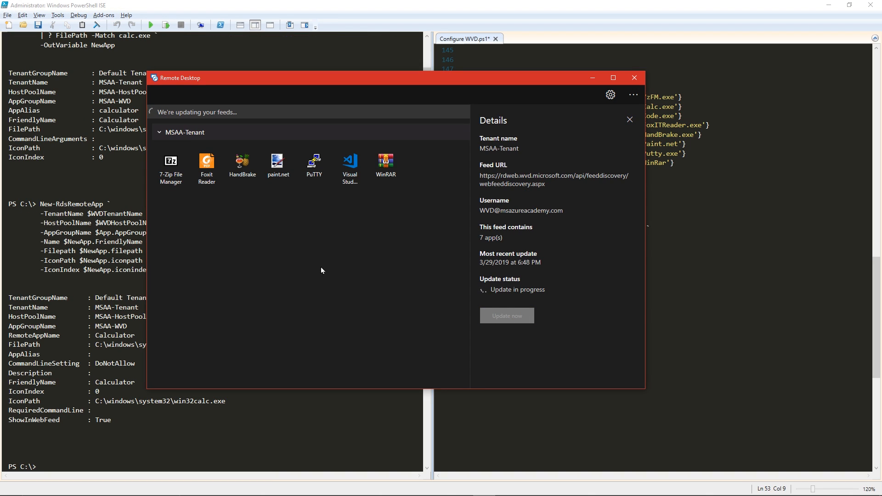